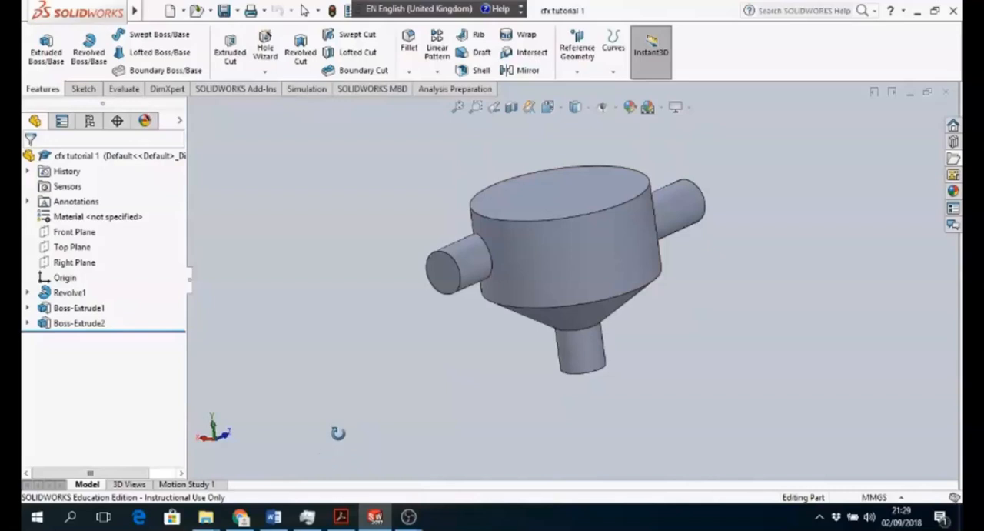
# - Check the mixer dimensions in the Mixer specs Word document and create a new part document in SOLIDWORKS
pyautogui.click(274, 516)
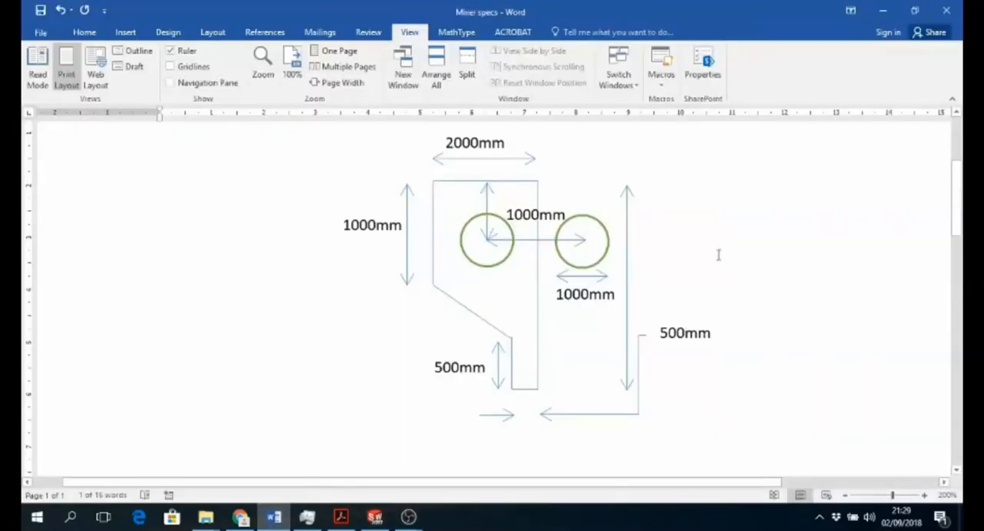
pyautogui.hotkey('alt', 'Tab')
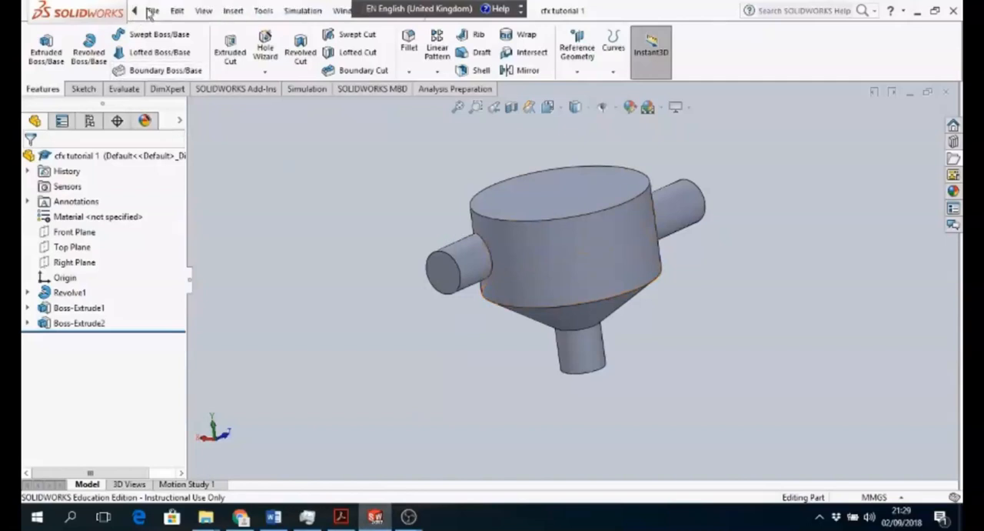
pyautogui.click(152, 10)
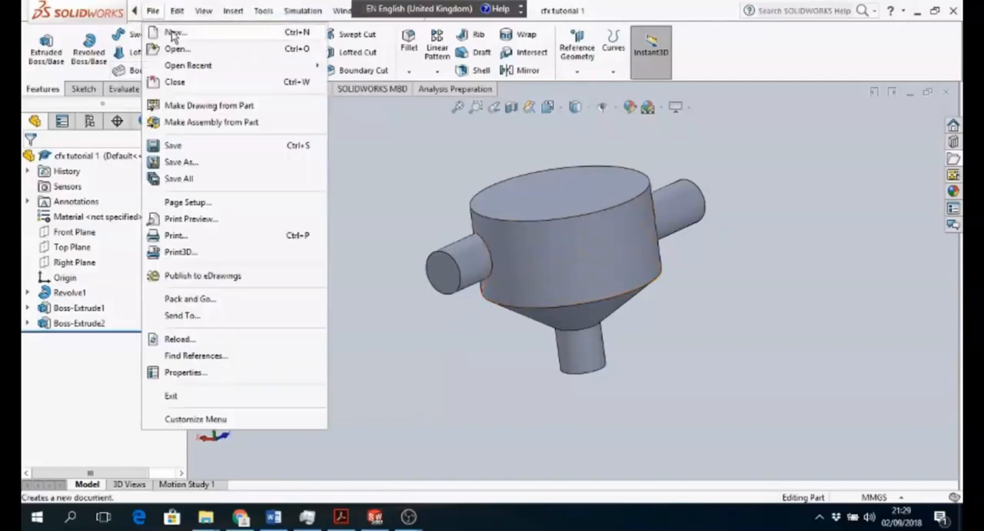
pyautogui.click(174, 33)
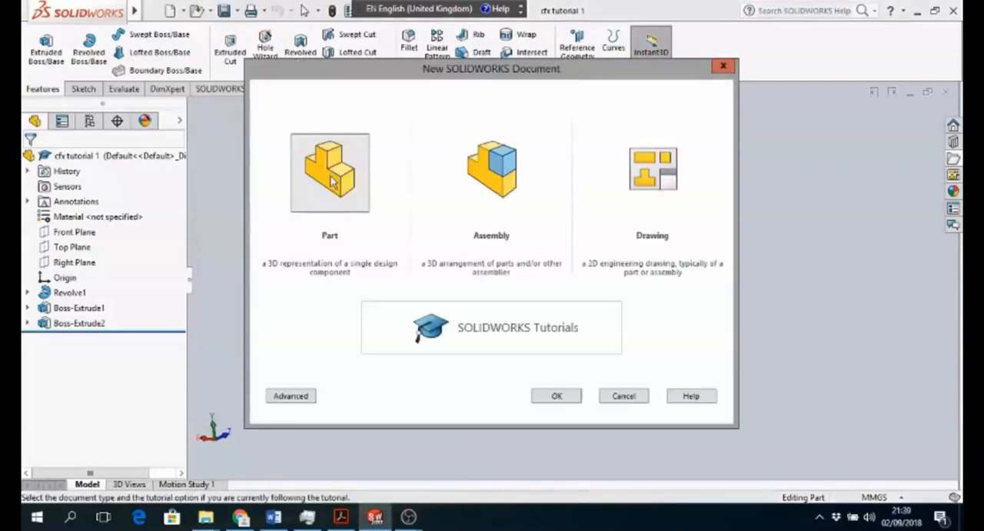
pyautogui.click(558, 396)
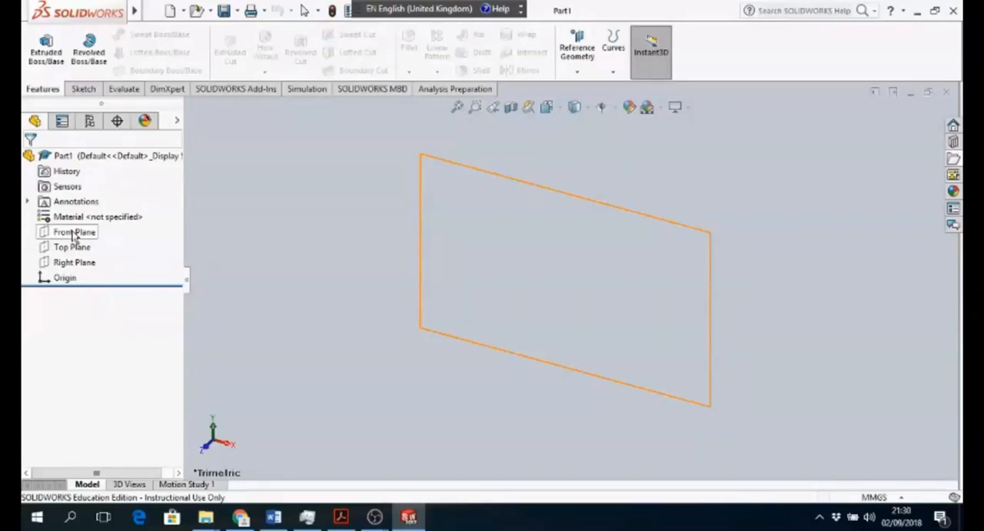
# - Sketch a vertical line about 41 mm long straight down from the origin on the Front Plane
pyautogui.click(74, 235)
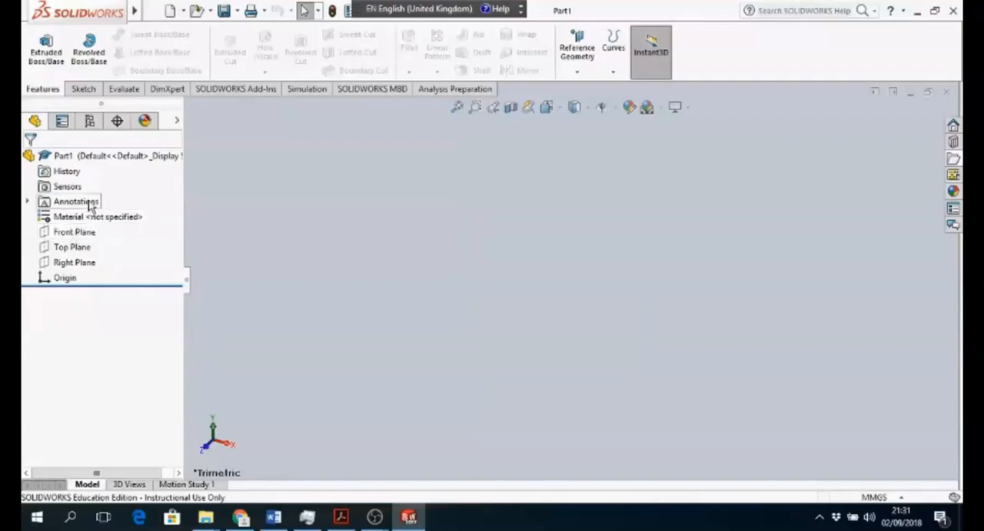
pyautogui.click(89, 235)
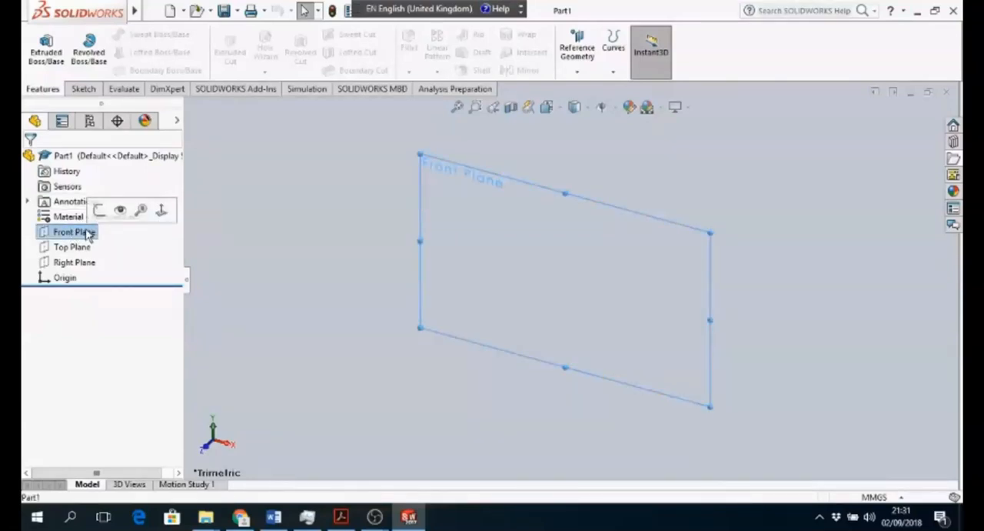
pyautogui.click(83, 89)
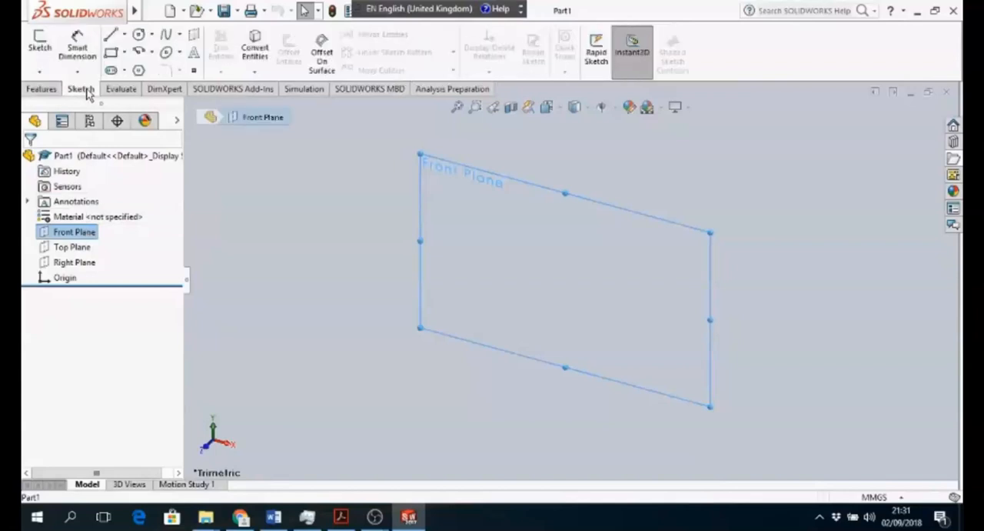
pyautogui.click(206, 452)
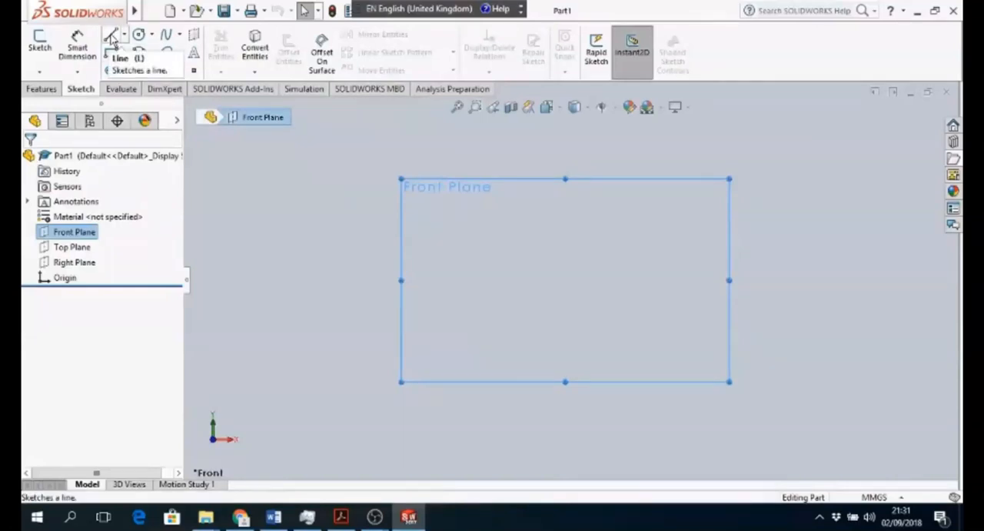
pyautogui.click(112, 39)
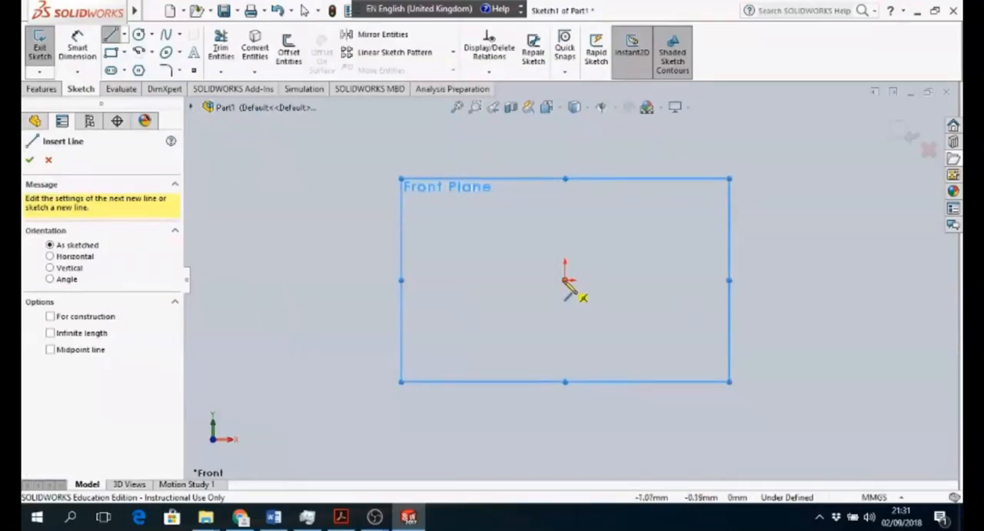
pyautogui.click(565, 280)
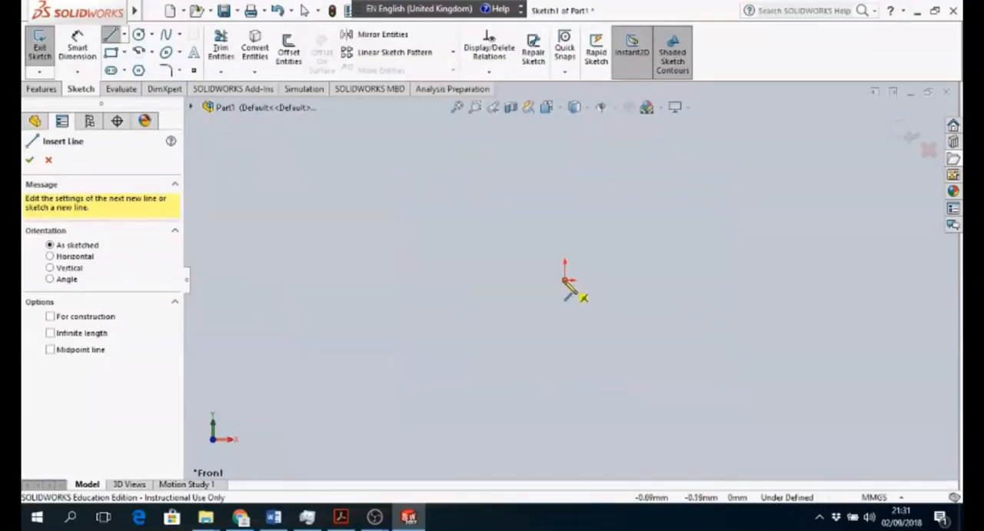
pyautogui.click(566, 356)
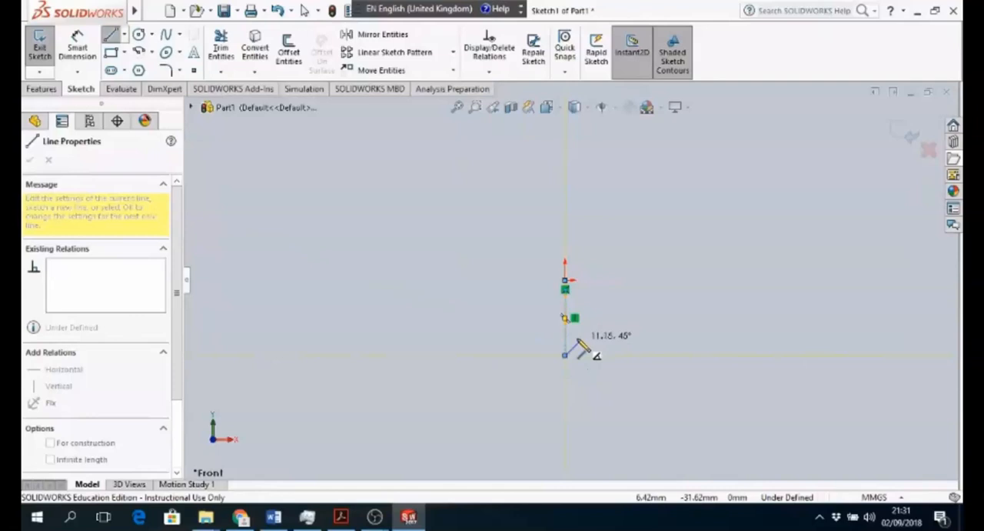
pyautogui.press('Escape')
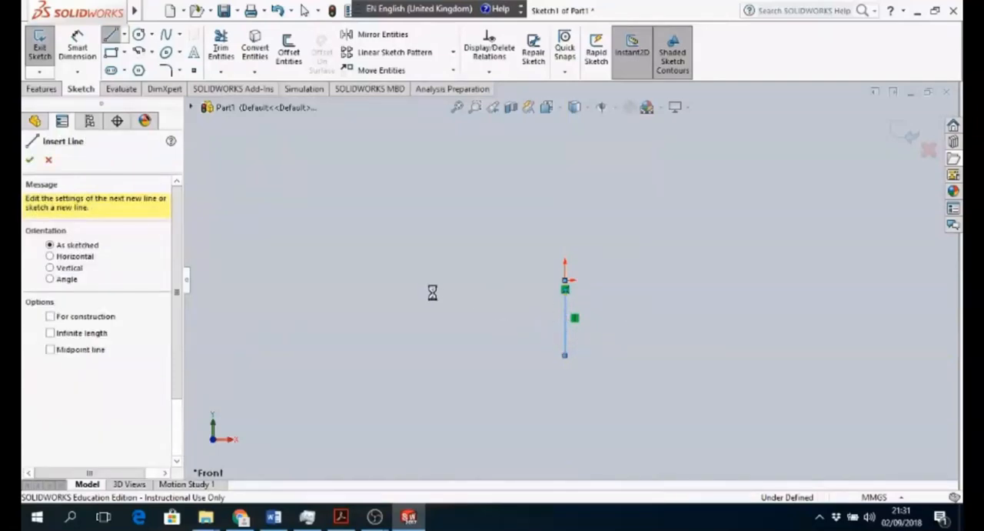
pyautogui.press('Escape')
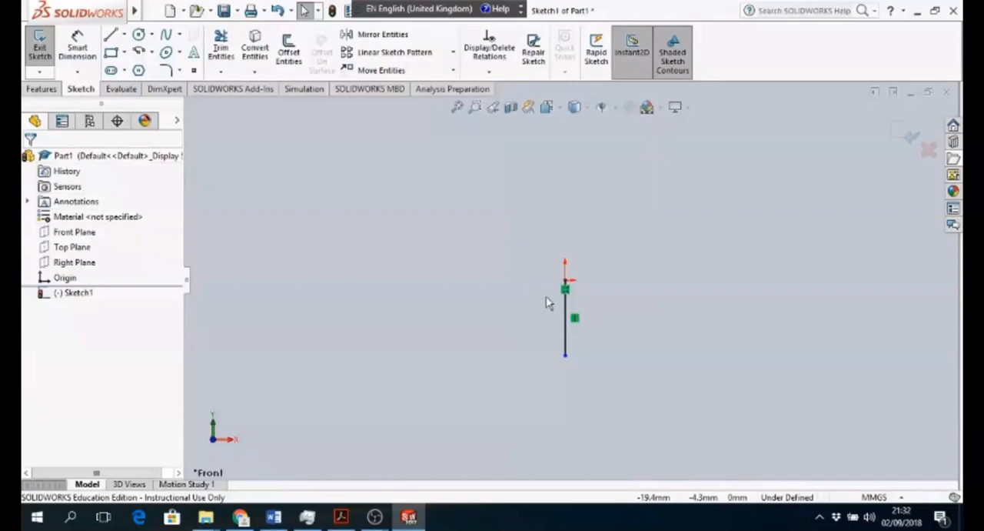
# - Dimension the vertical line's length to 4000 mm
pyautogui.click(80, 50)
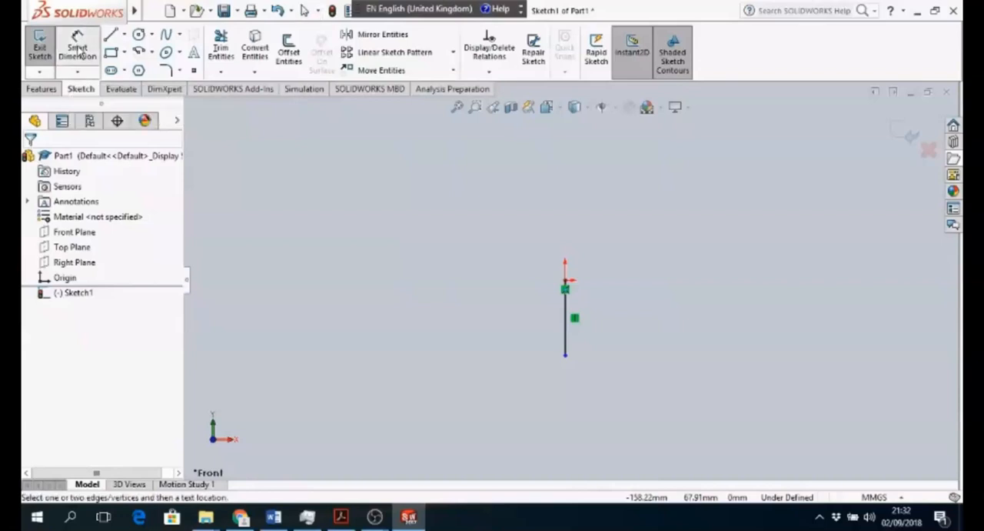
pyautogui.click(567, 316)
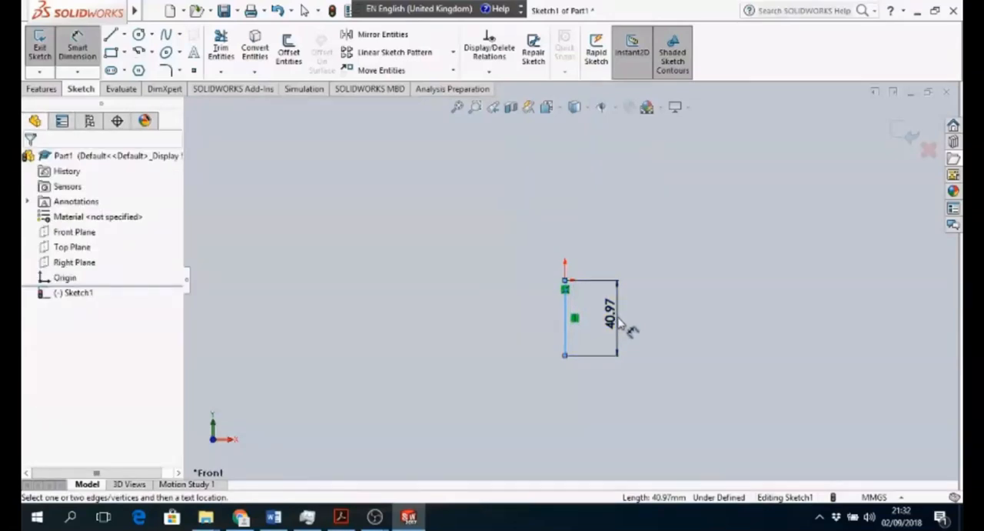
pyautogui.click(632, 328)
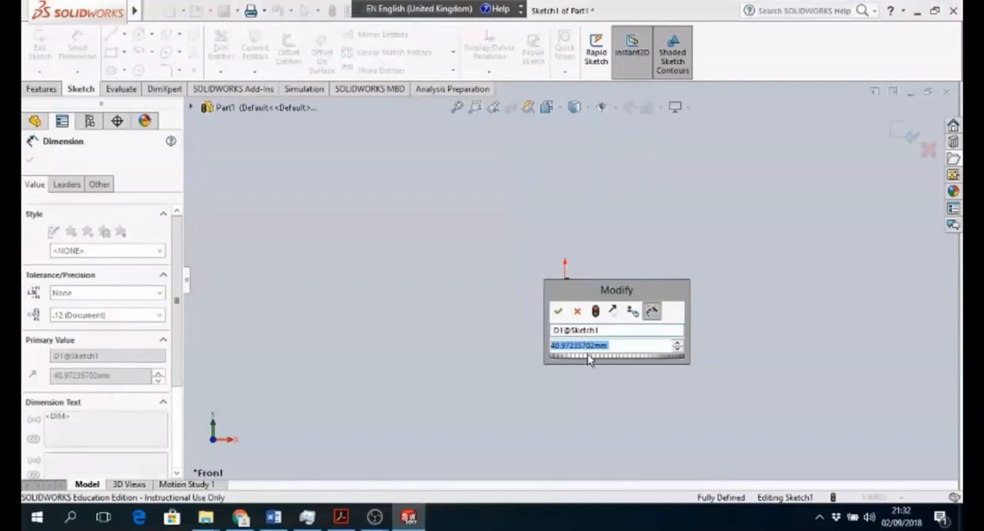
pyautogui.write('4')
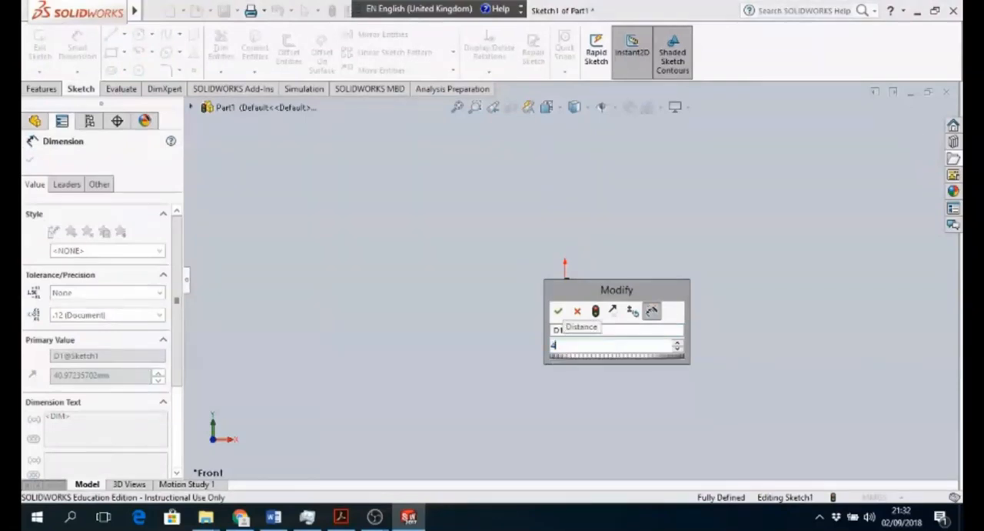
pyautogui.write('000mm')
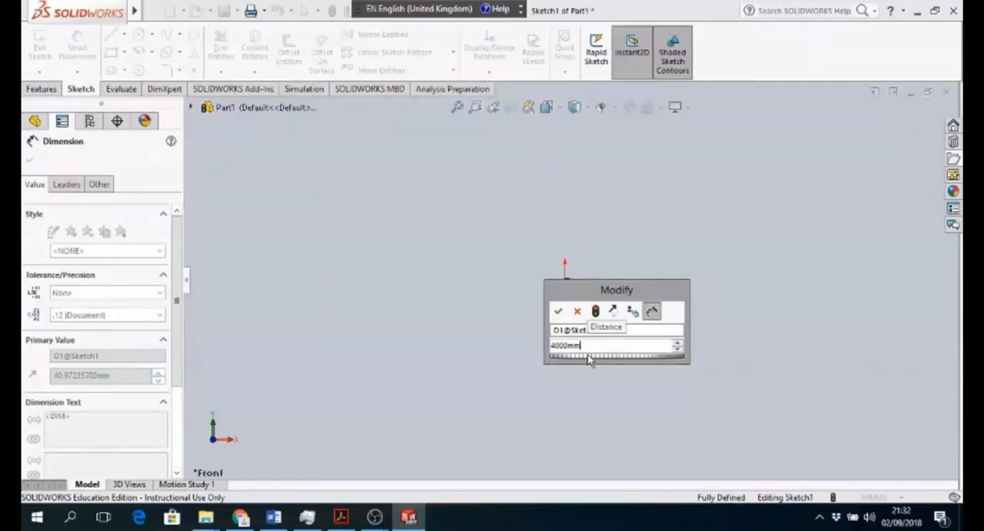
pyautogui.press('Return')
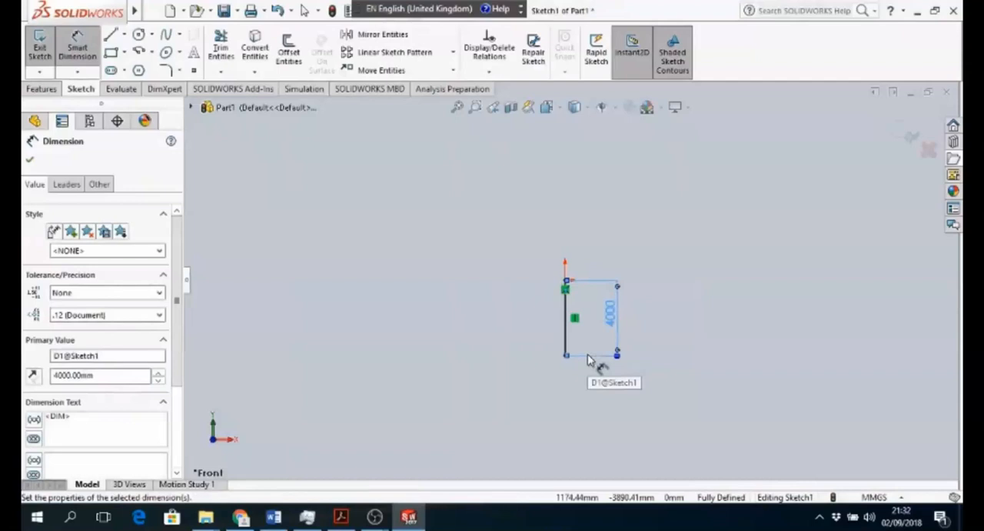
# - Close a profile left of the vertical line with connected lines about 2158 mm across, 2000 down, 2017 slanting inward, 841 down and 507 mm back
pyautogui.click(458, 107)
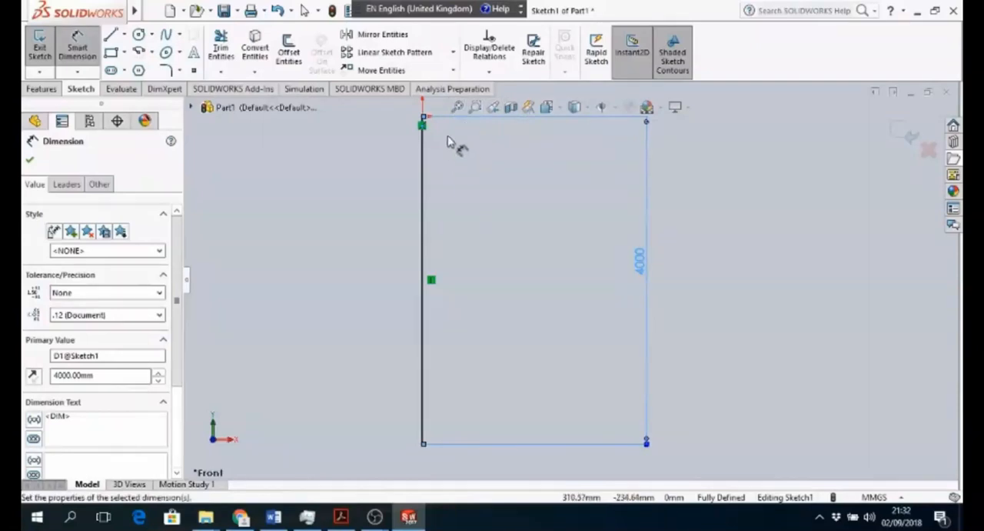
pyautogui.click(422, 121)
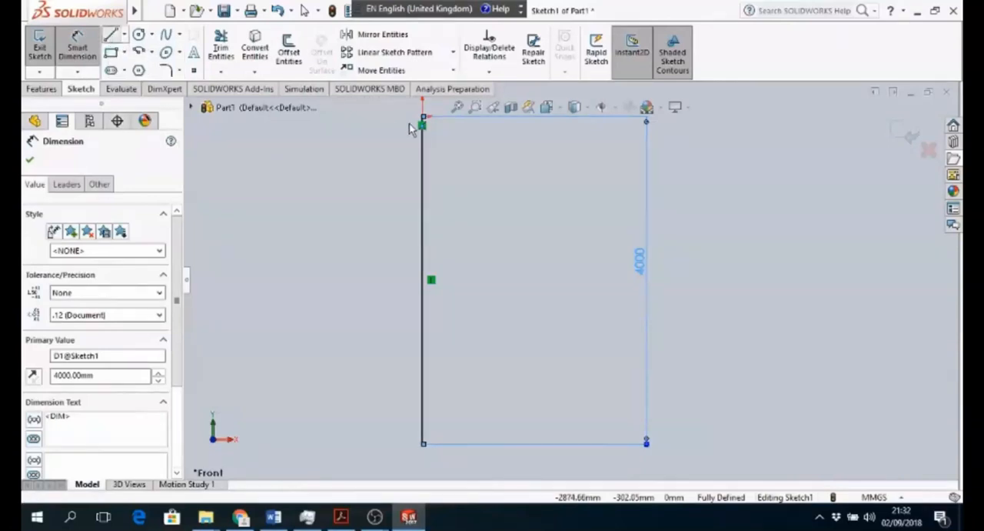
pyautogui.press('l')
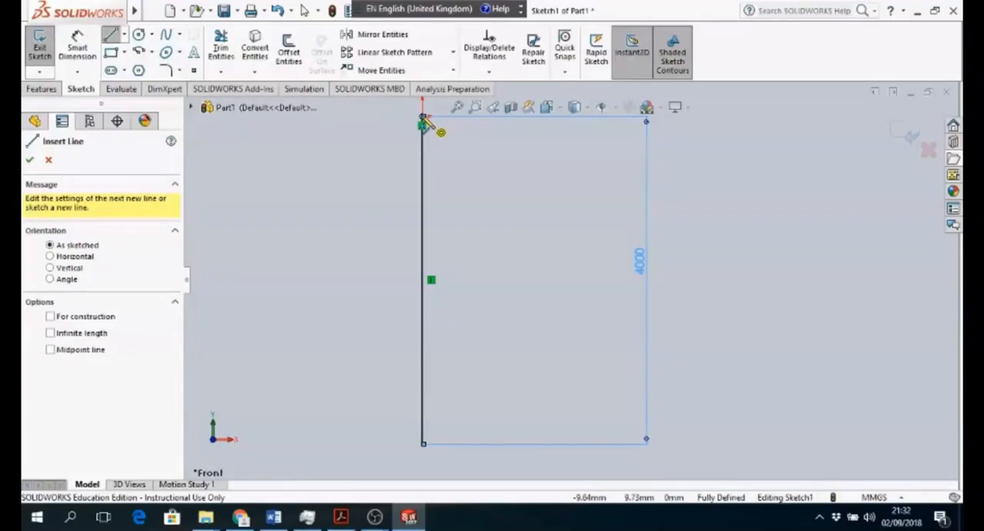
pyautogui.click(423, 120)
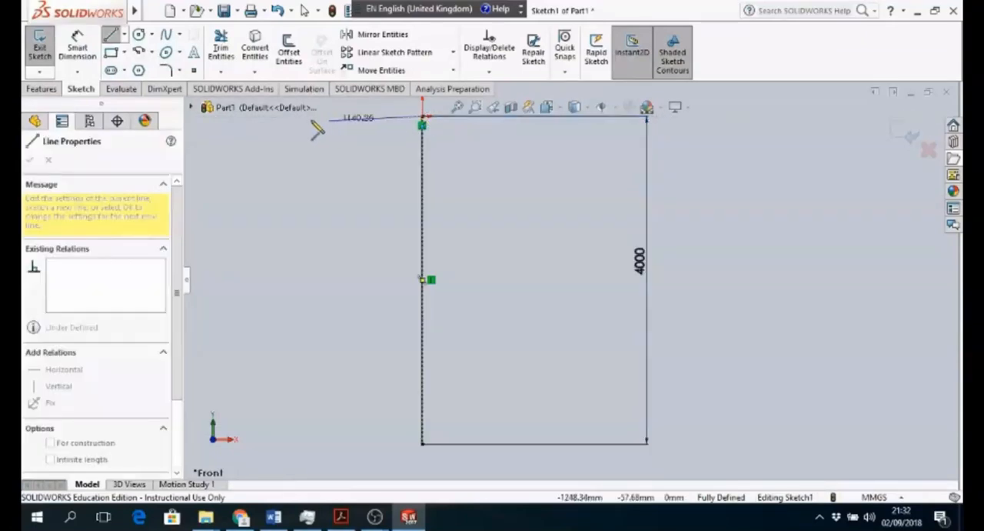
pyautogui.click(246, 116)
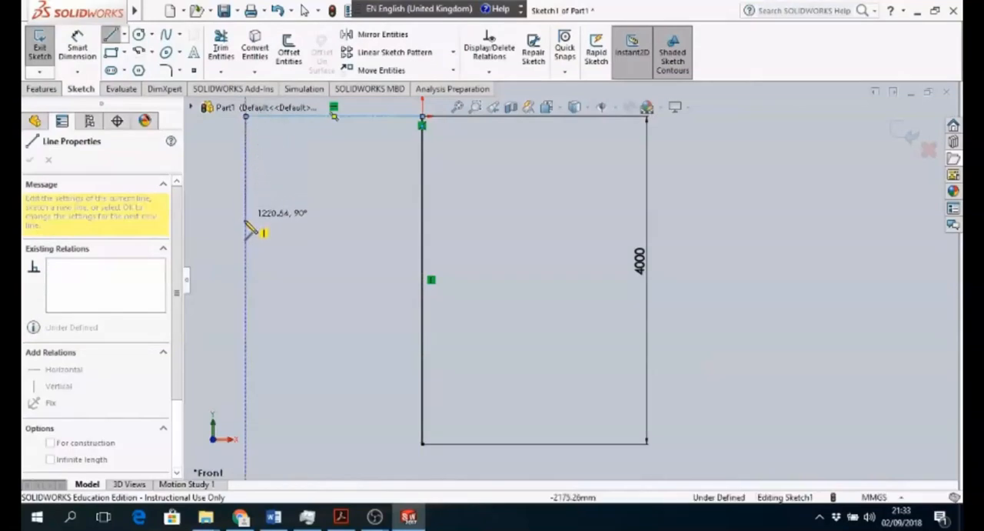
pyautogui.click(246, 280)
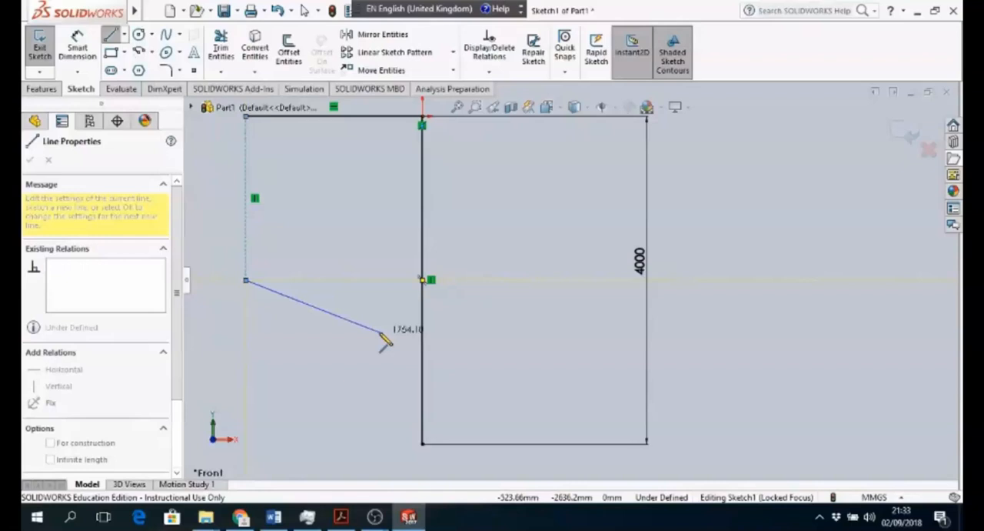
pyautogui.click(381, 374)
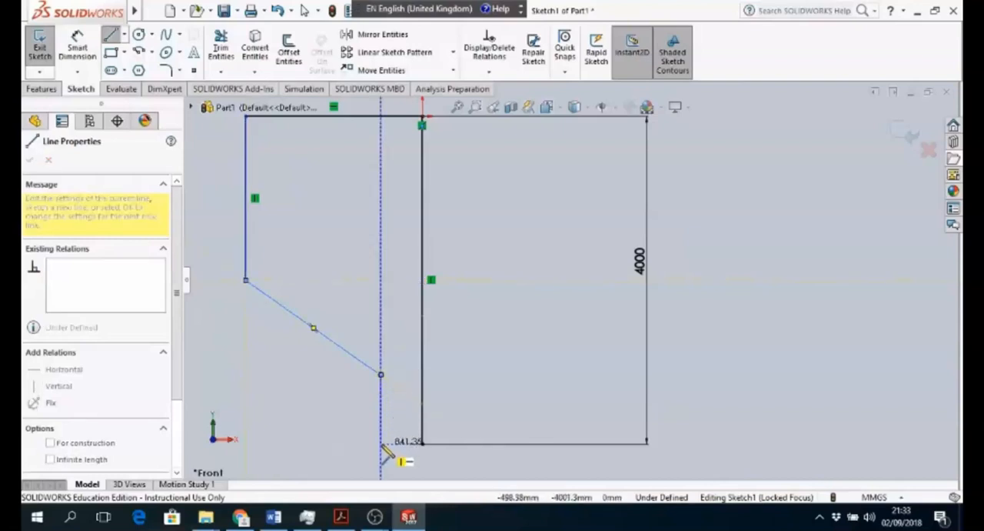
pyautogui.click(380, 444)
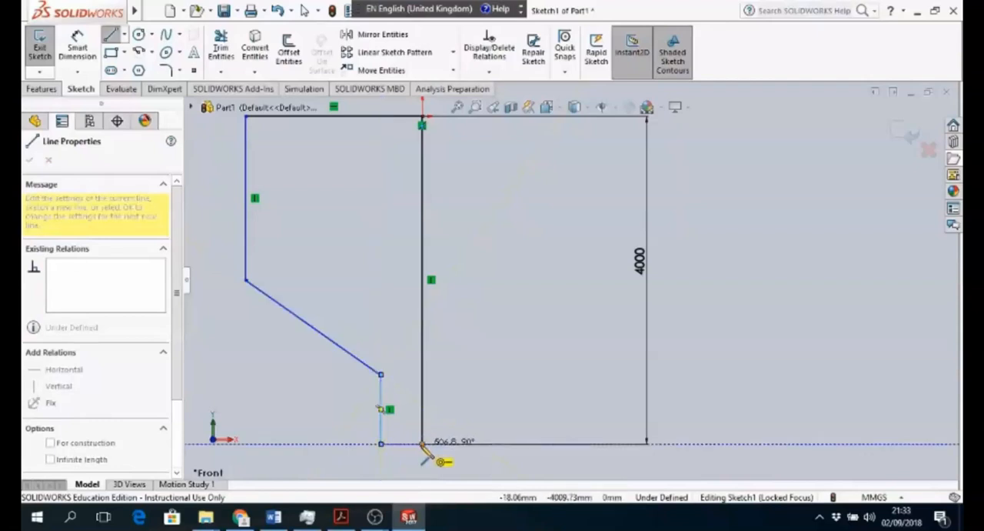
pyautogui.click(423, 444)
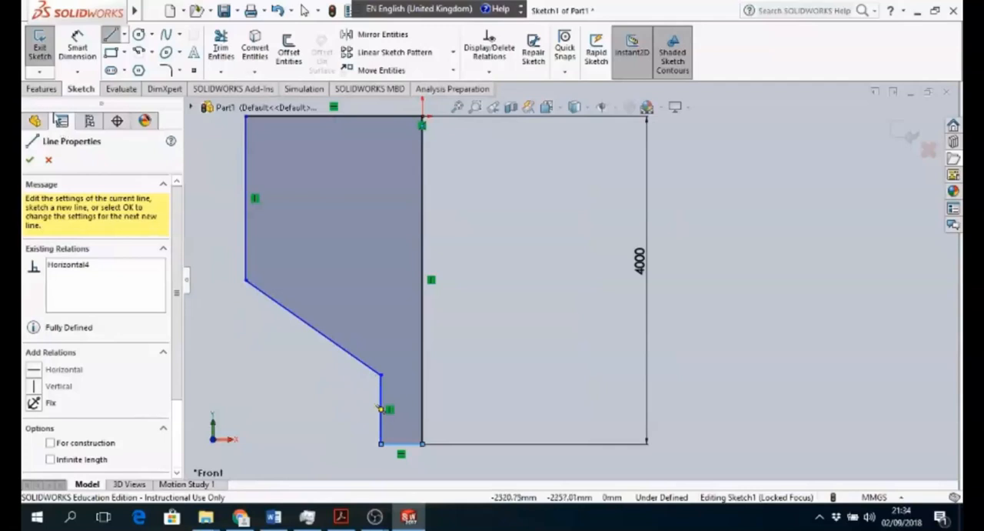
# - Dimension the short vertical line at the profile's lower outlet to 1000 mm
pyautogui.click(85, 48)
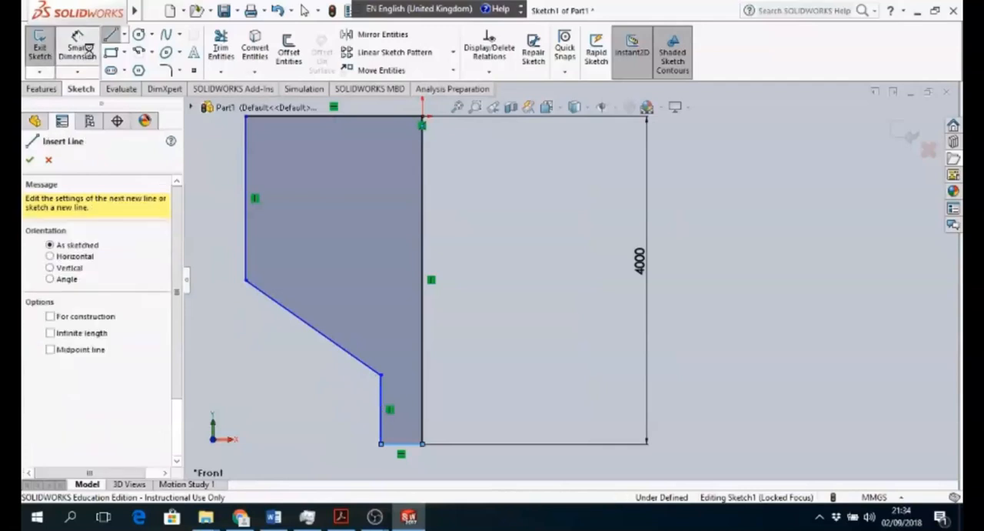
pyautogui.click(382, 411)
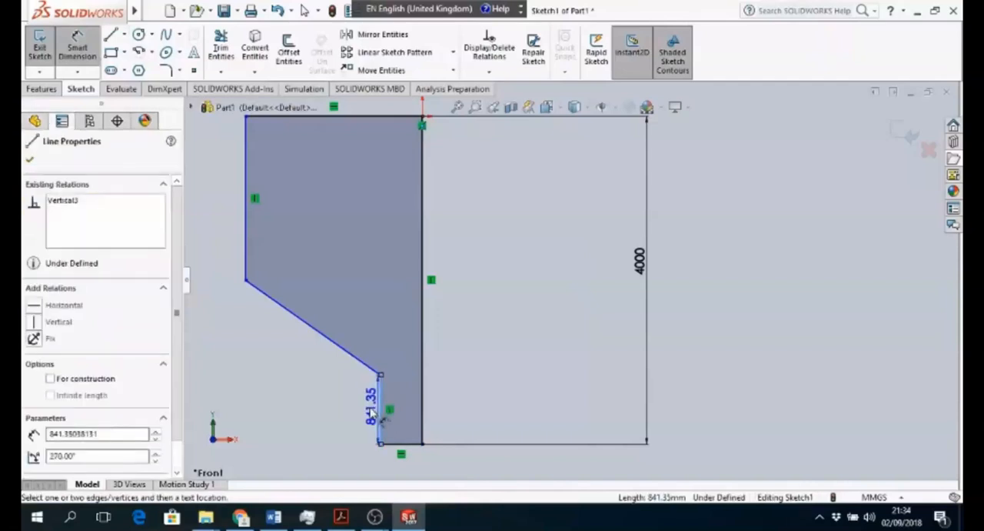
pyautogui.click(342, 416)
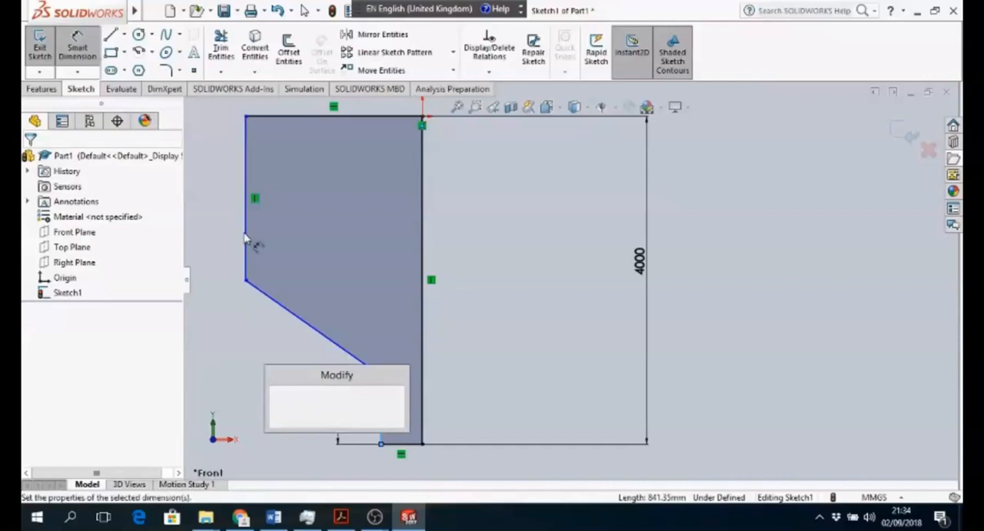
pyautogui.write('1000')
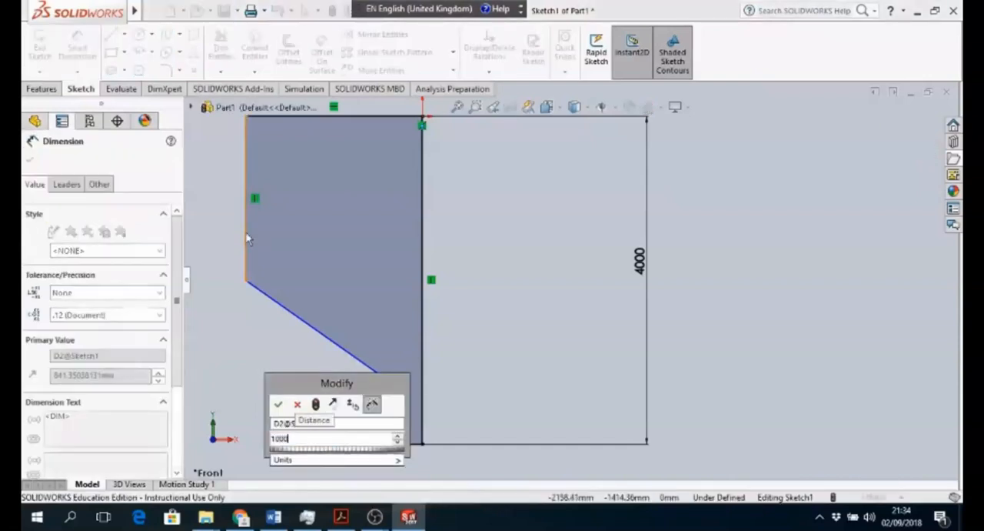
pyautogui.press('Return')
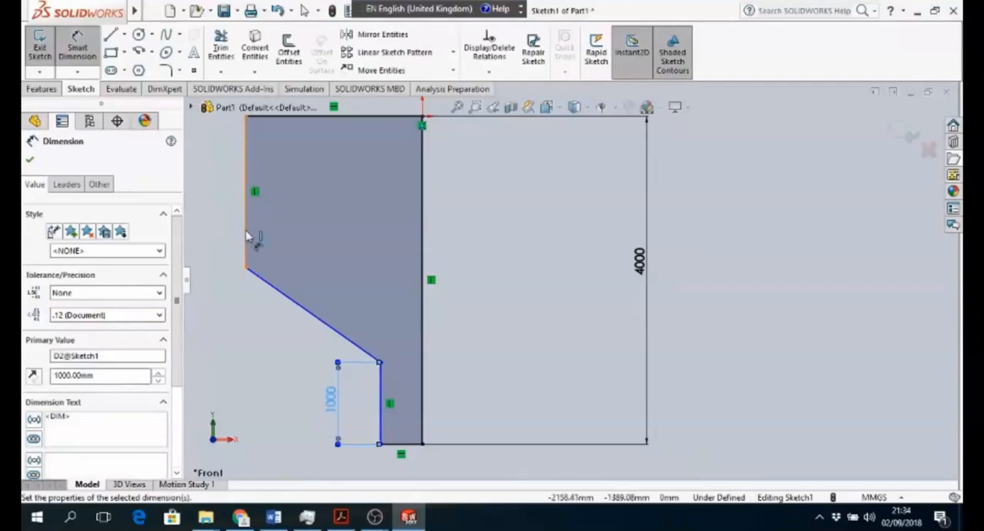
# - Dimension the profile's upper outer vertical line to 2000 mm
pyautogui.click(248, 237)
pyautogui.click(220, 240)
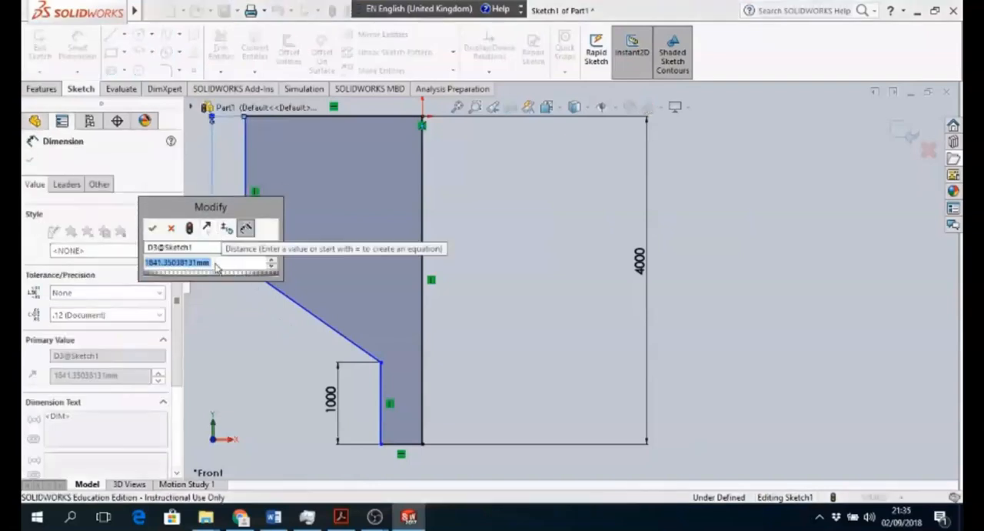
pyautogui.write('1000')
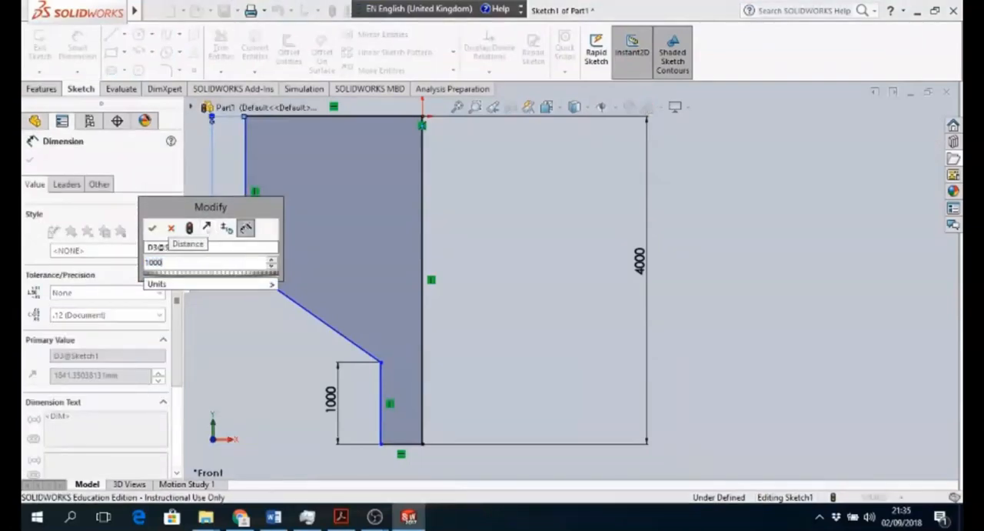
pyautogui.press('Return')
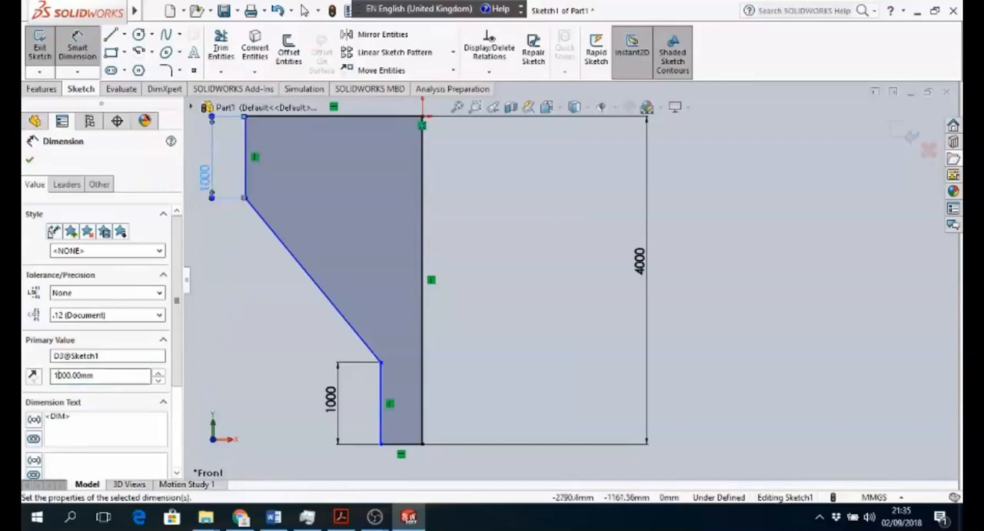
pyautogui.press('BackSpace')
pyautogui.write('2')
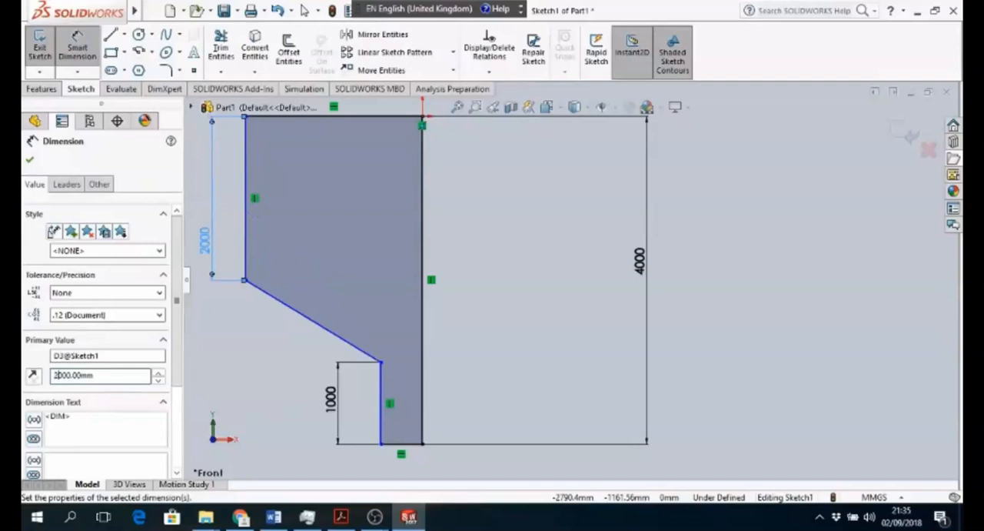
# - Dimension the short horizontal line at the profile's base to 500 mm and exit the sketch
pyautogui.click(410, 445)
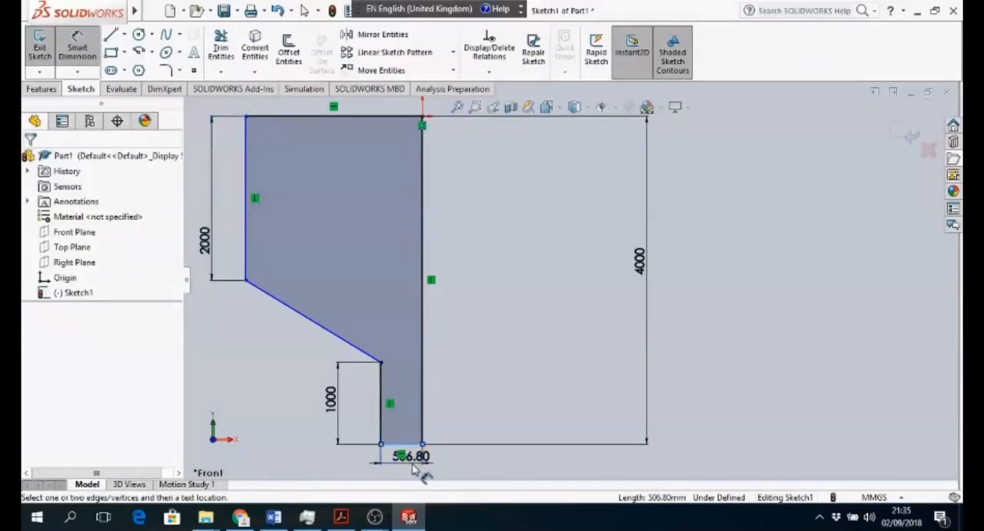
pyautogui.click(413, 471)
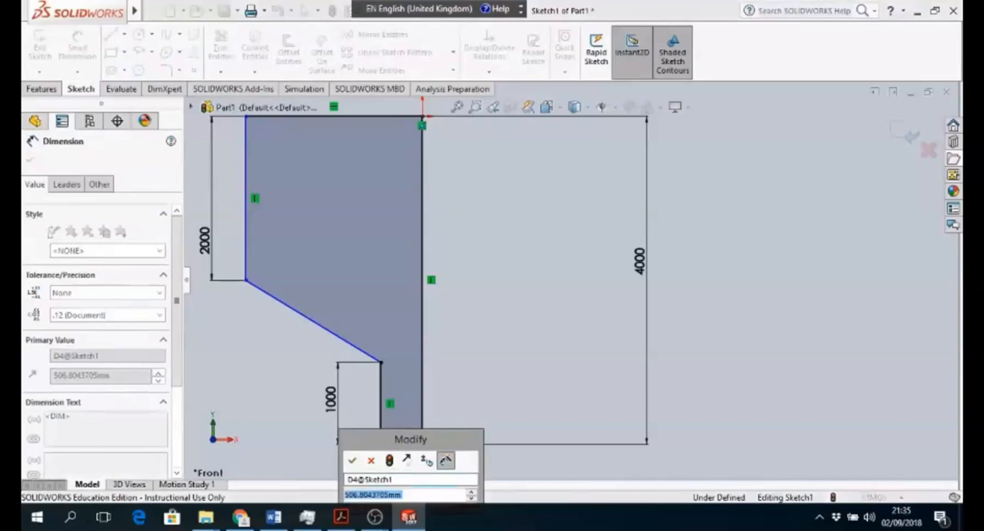
pyautogui.write('500')
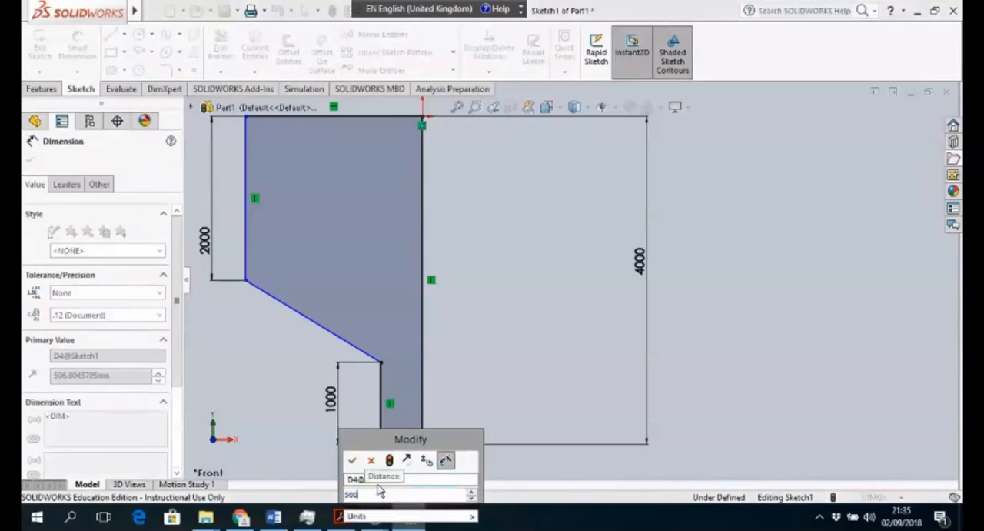
pyautogui.click(352, 460)
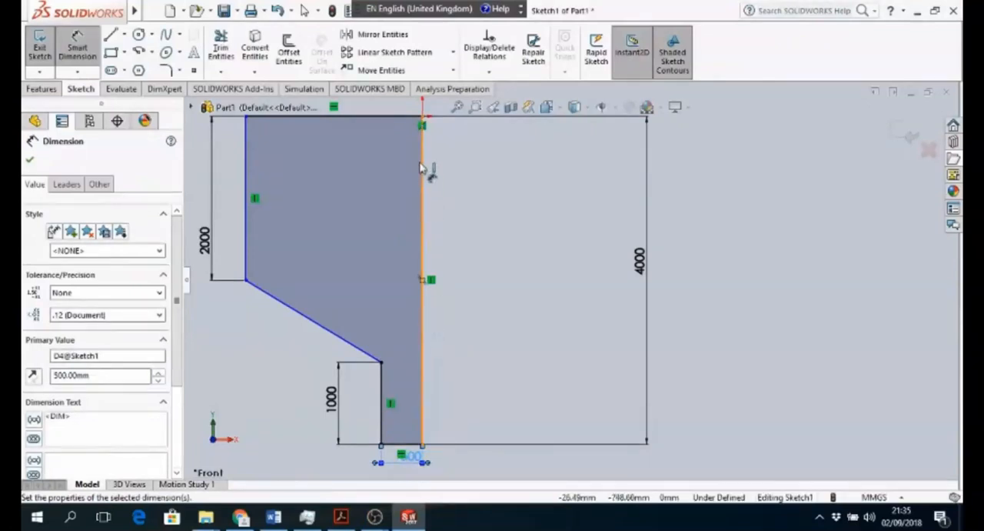
pyautogui.click(458, 109)
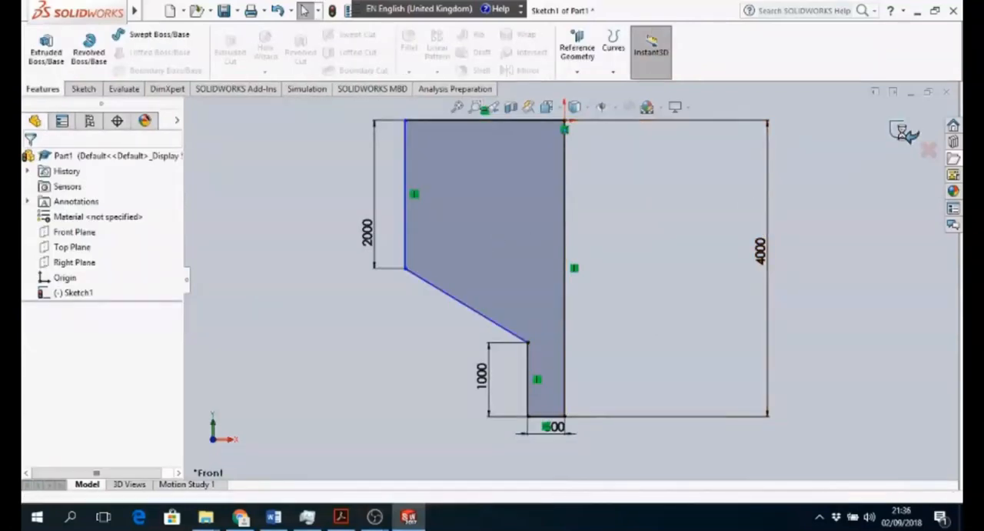
pyautogui.click(905, 135)
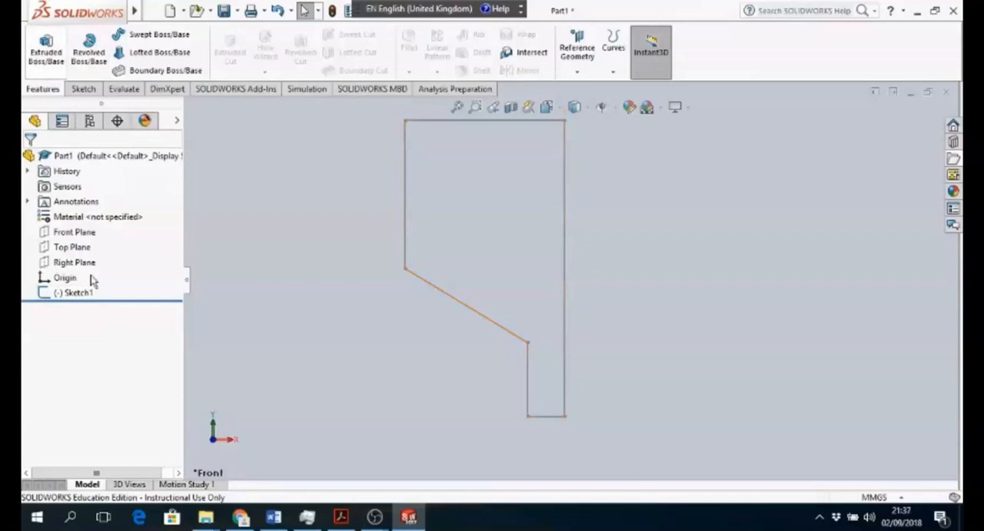
# - Revolve the half-profile sketch 360 degrees about its long 4000 mm vertical line into a solid vessel
pyautogui.click(77, 292)
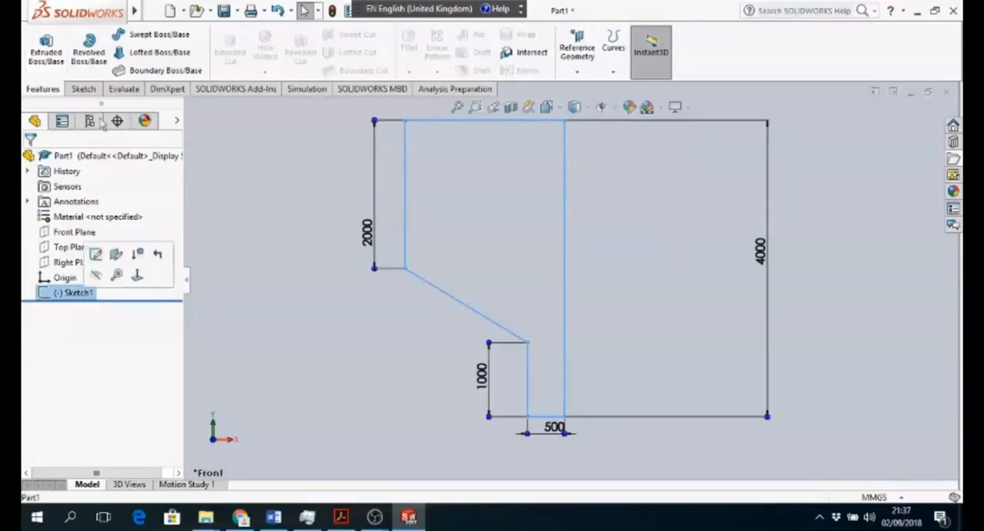
pyautogui.click(89, 51)
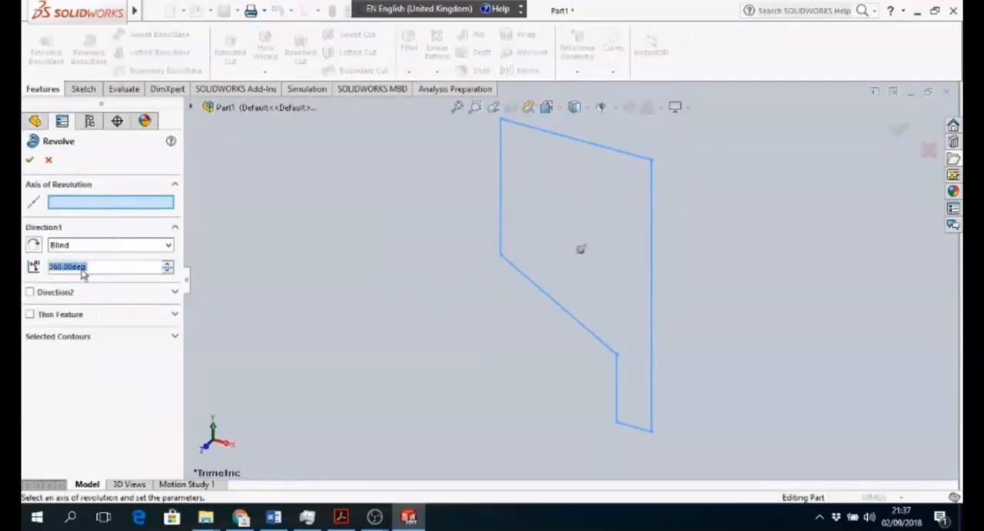
pyautogui.click(77, 203)
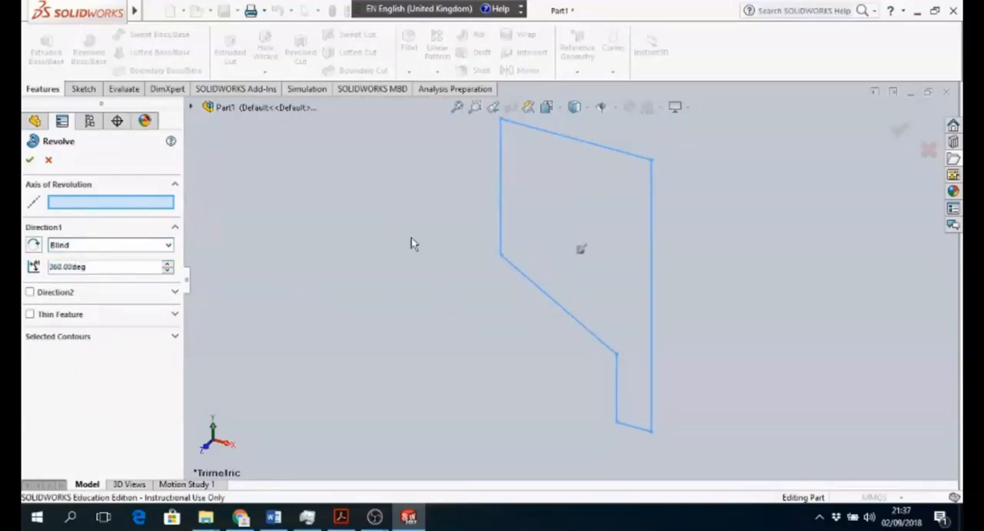
pyautogui.click(652, 283)
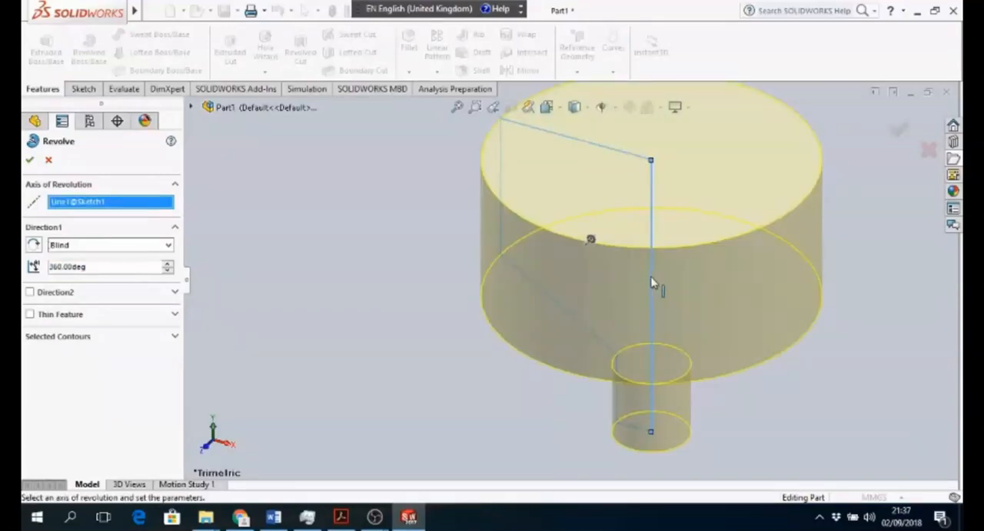
pyautogui.click(29, 163)
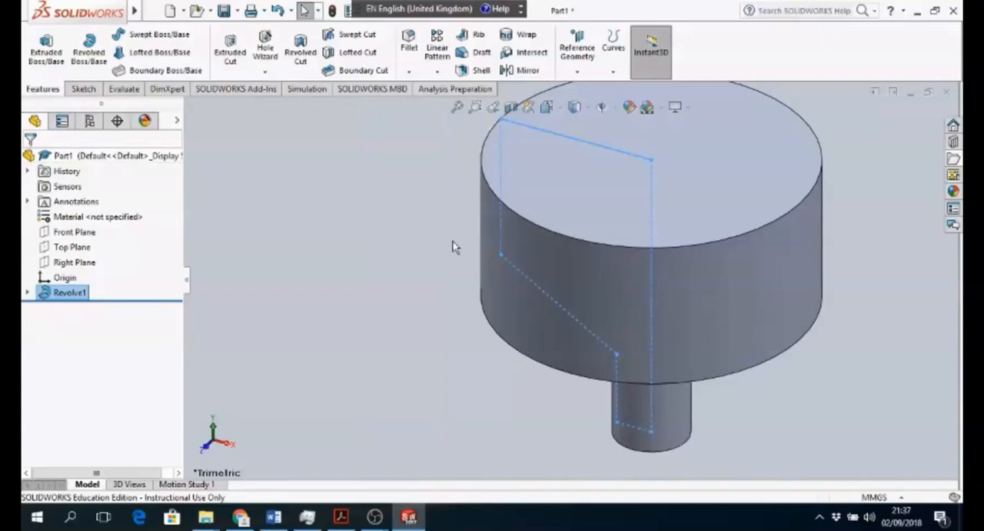
# - In front view, sketch a circle about 554 mm in radius on the Front Plane, left of the axis within the vessel's upper cylinder
pyautogui.click(204, 449)
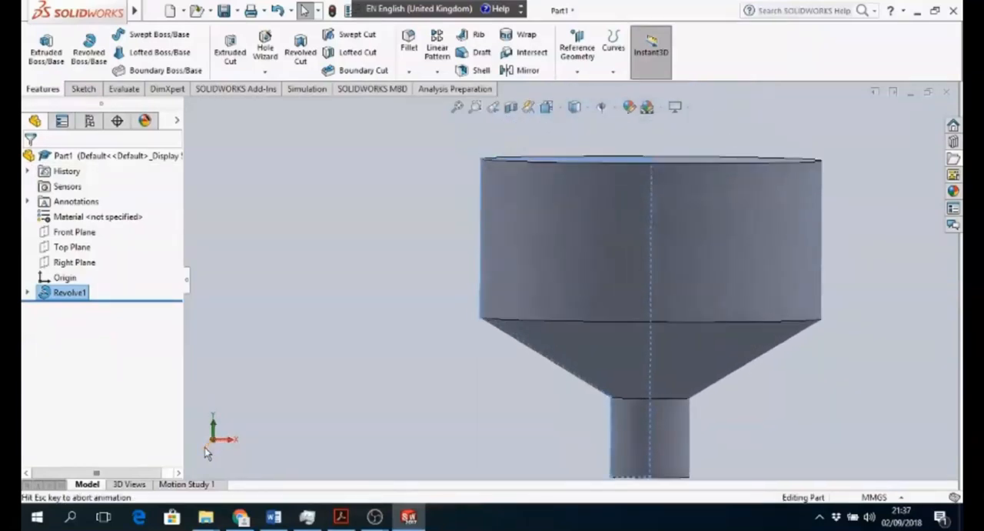
pyautogui.click(83, 89)
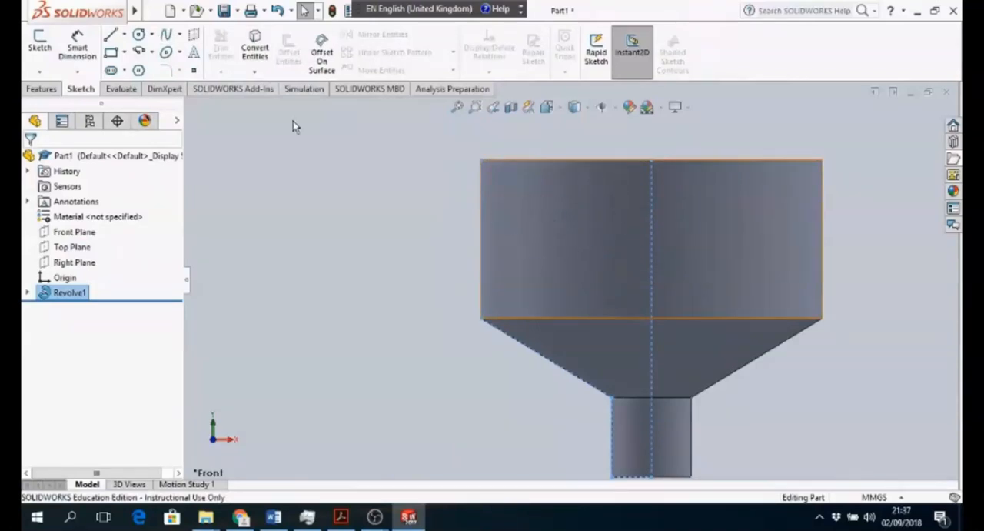
pyautogui.click(71, 234)
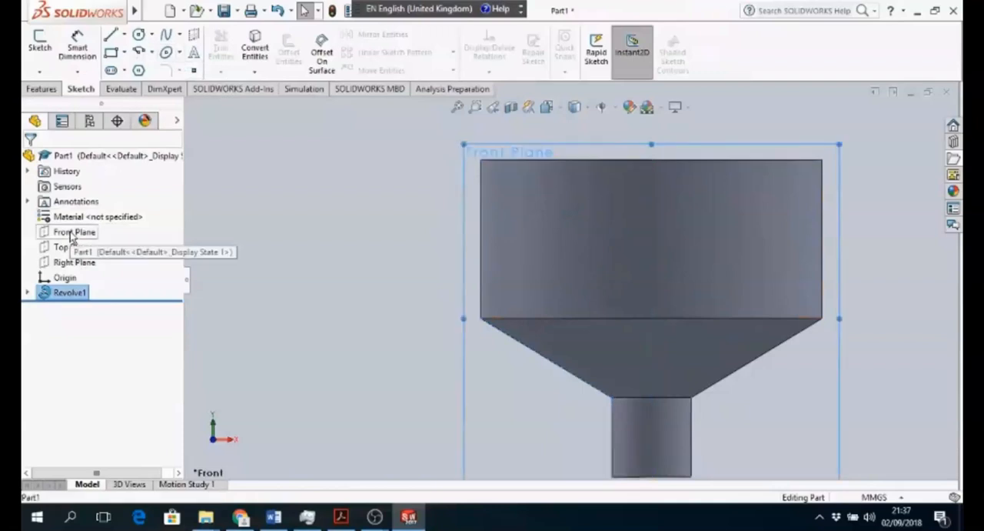
pyautogui.click(138, 36)
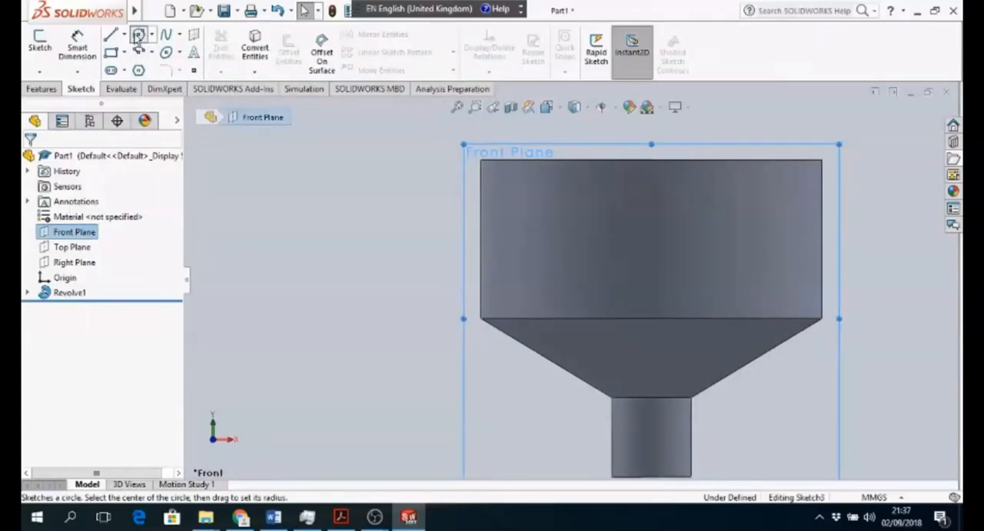
pyautogui.click(140, 37)
pyautogui.click(152, 35)
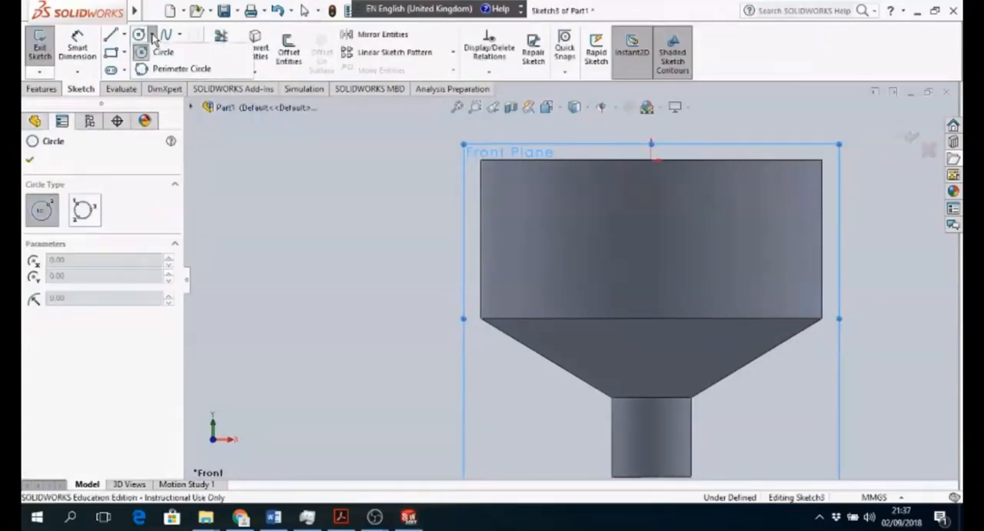
pyautogui.click(159, 53)
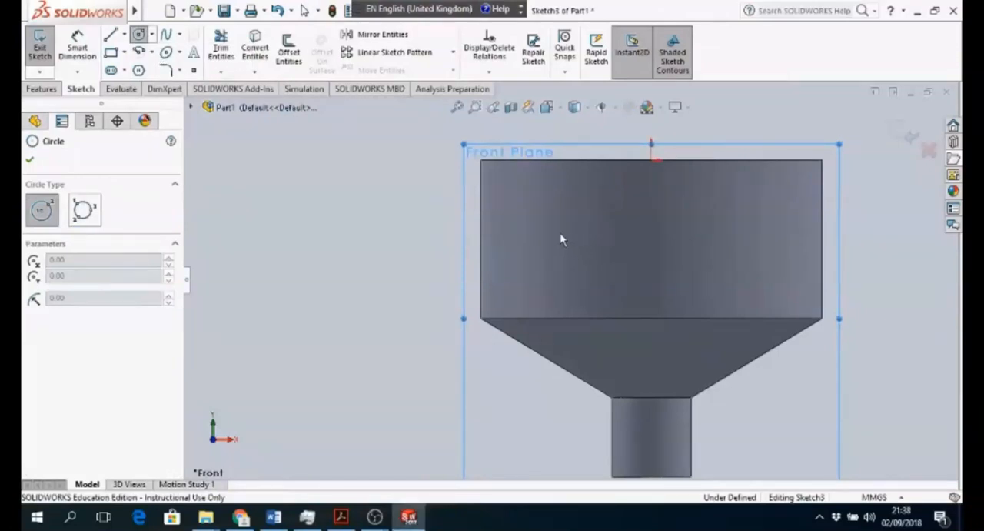
pyautogui.press('Escape')
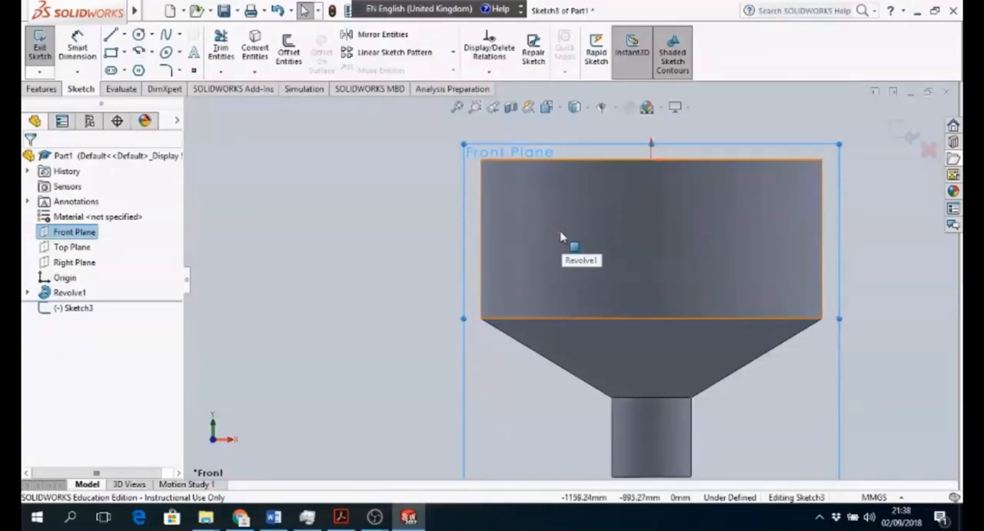
pyautogui.click(562, 238)
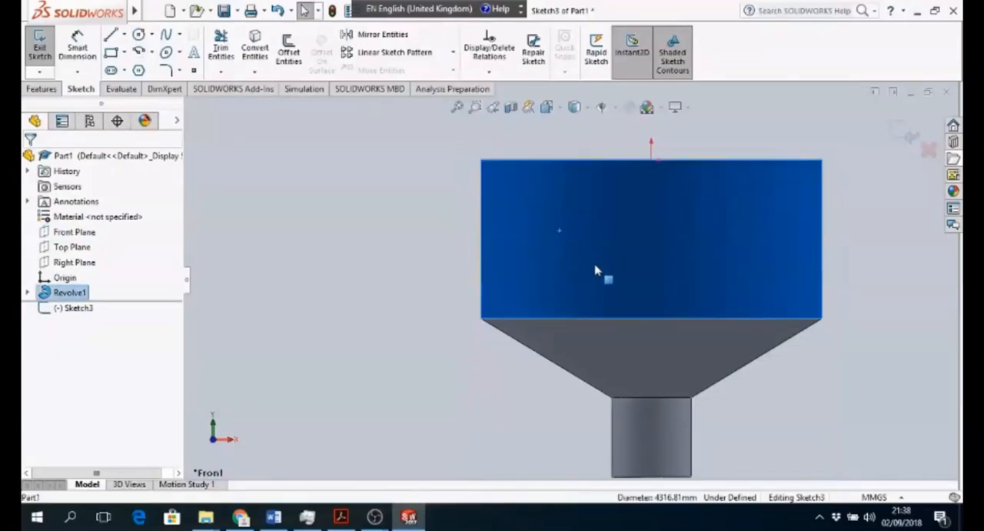
pyautogui.click(67, 231)
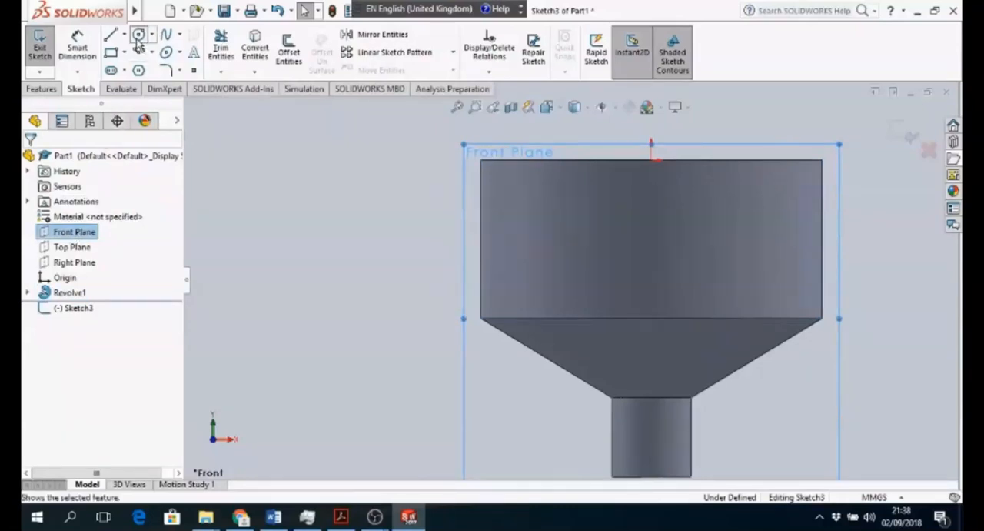
pyautogui.click(567, 239)
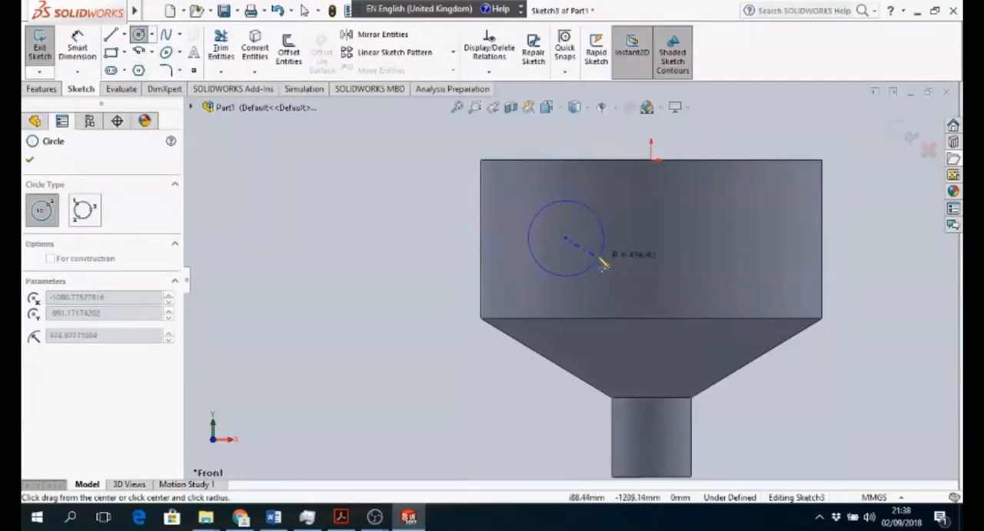
pyautogui.click(606, 267)
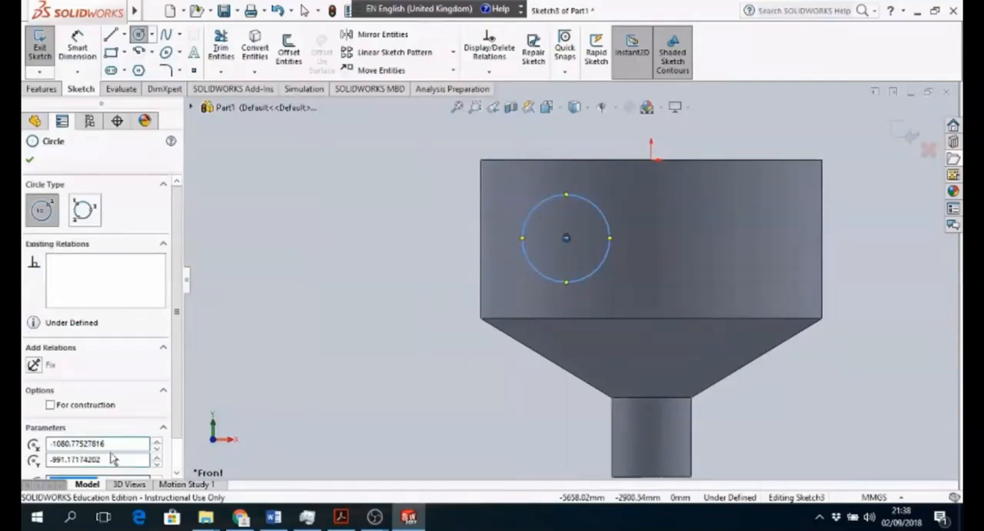
# - Set the circle's centre to X -1000, Y -1000 and its radius to 500 mm
pyautogui.scroll(-2, 100, 323)
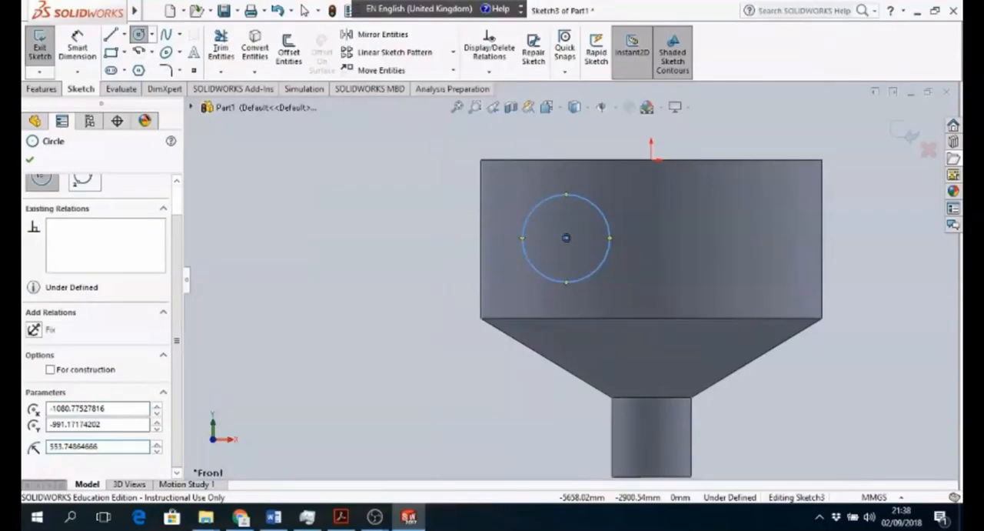
pyautogui.moveTo(108, 409); pyautogui.dragTo(53, 408)
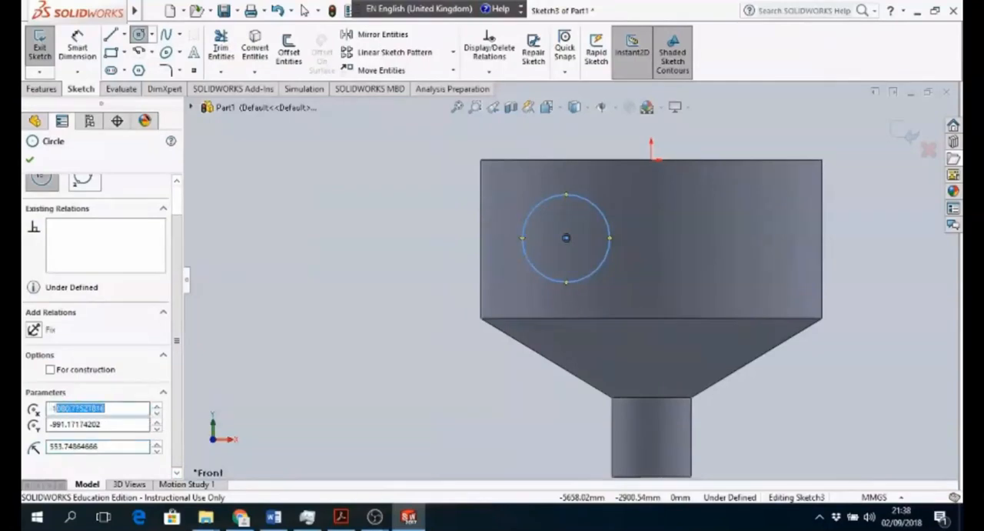
pyautogui.write('1000')
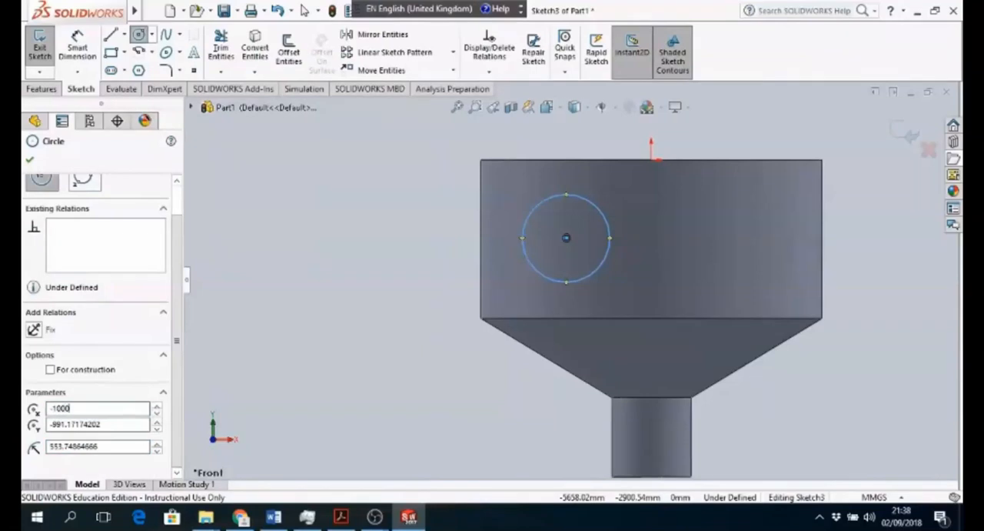
pyautogui.moveTo(104, 425); pyautogui.dragTo(62, 424)
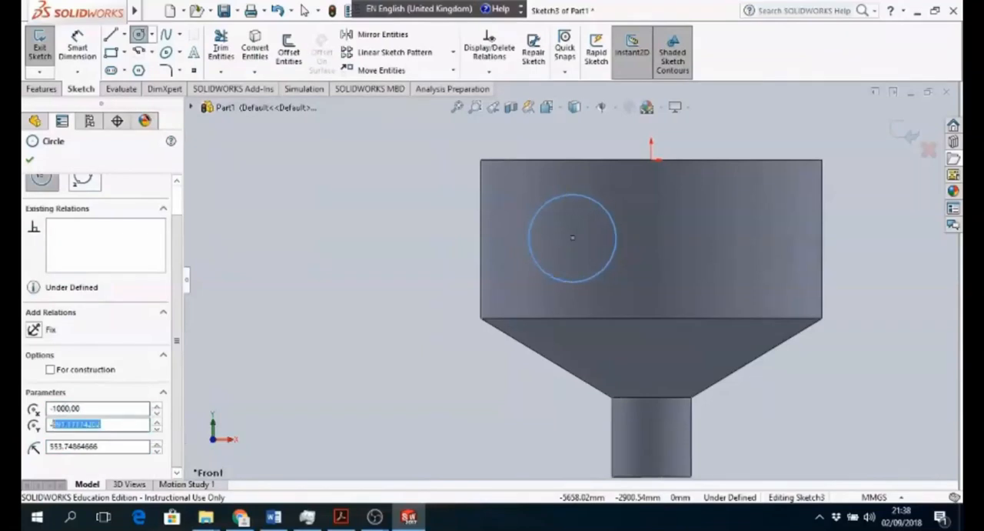
pyautogui.write('1000')
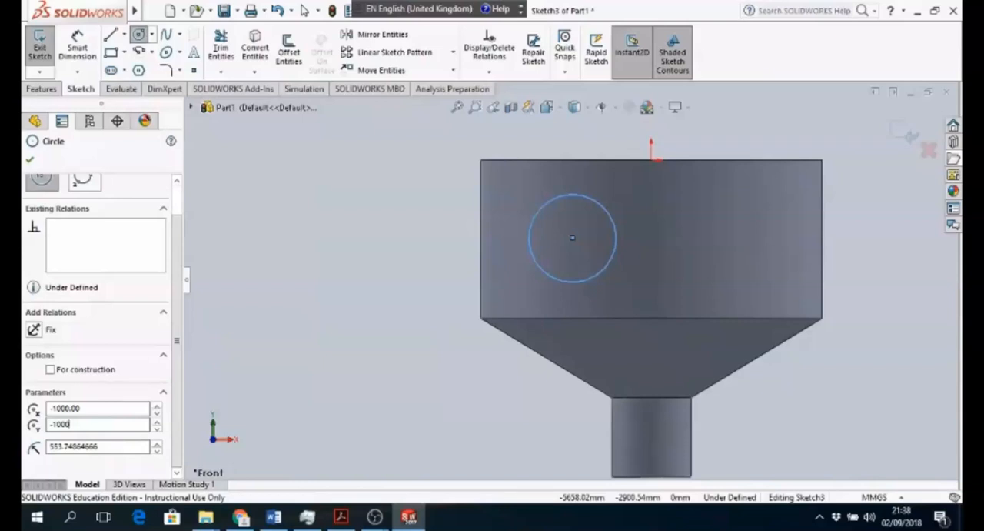
pyautogui.moveTo(98, 446); pyautogui.dragTo(58, 446)
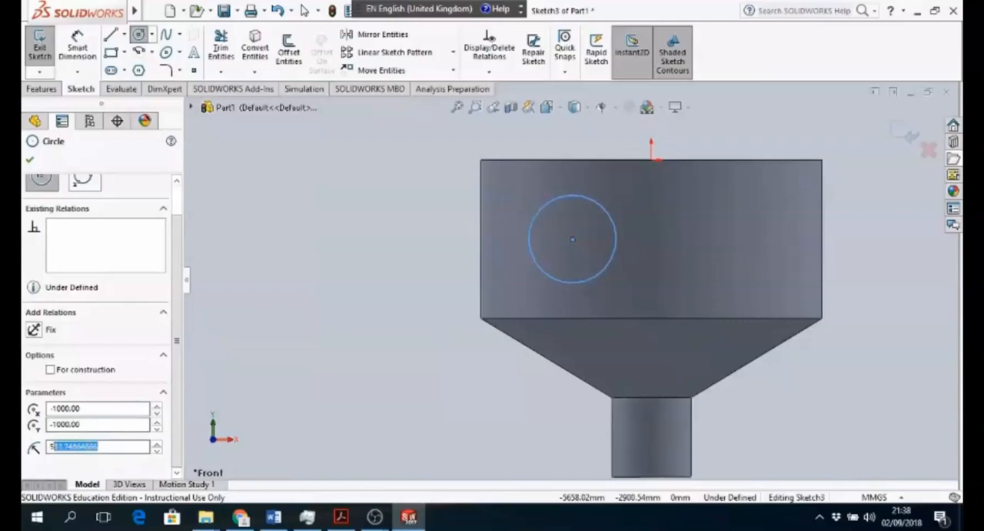
pyautogui.press('BackSpace')
pyautogui.write('00')
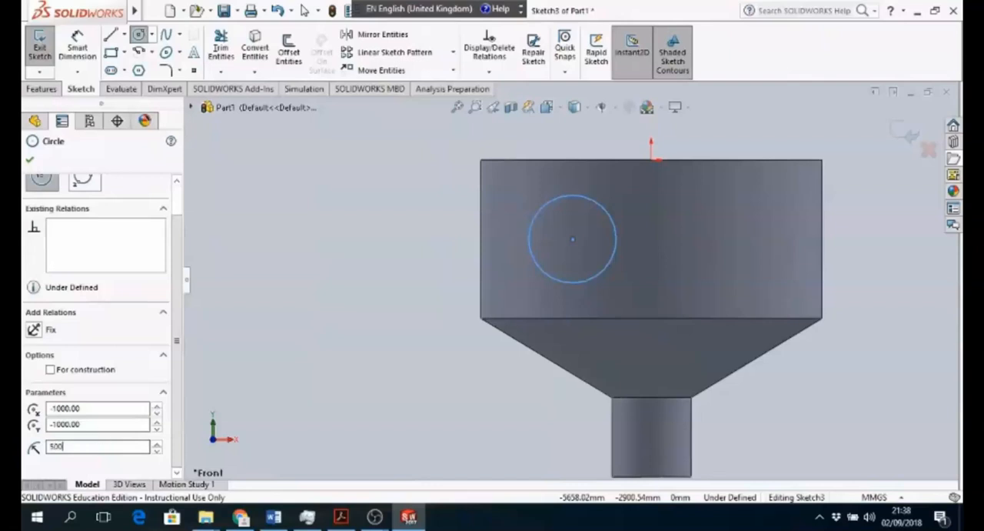
pyautogui.press('Return')
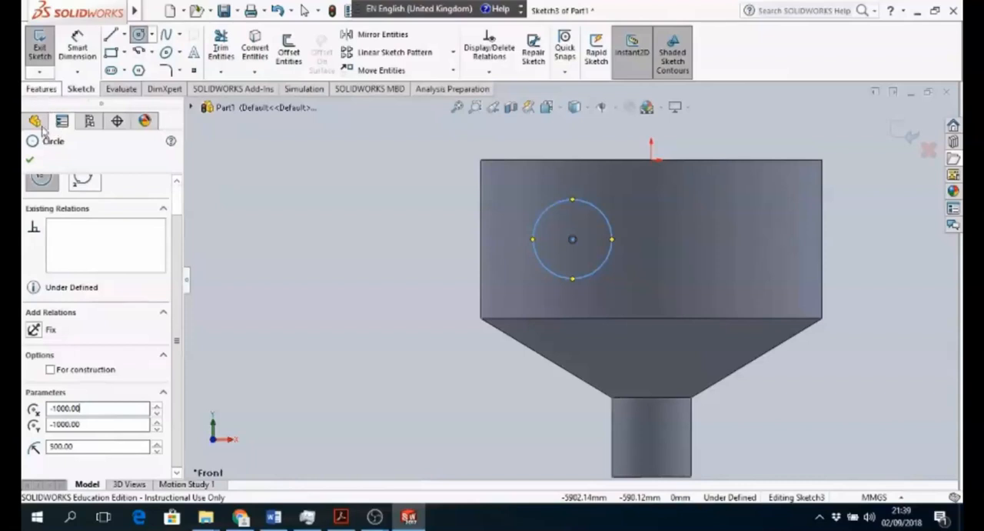
pyautogui.click(29, 159)
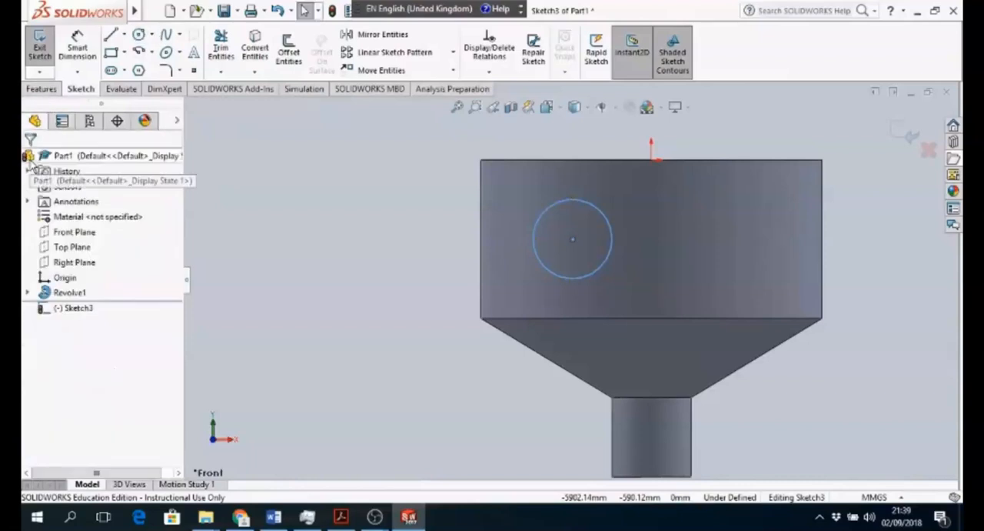
# - Exit the circle sketch and extrude it 3000 mm from the Front Plane, merged with the vessel, as the first inlet pipe
pyautogui.click(904, 132)
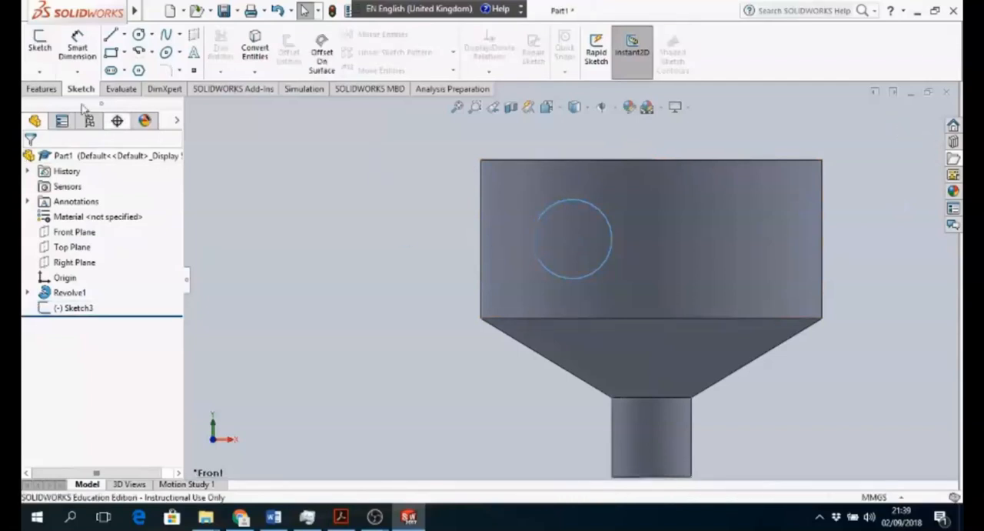
pyautogui.click(43, 91)
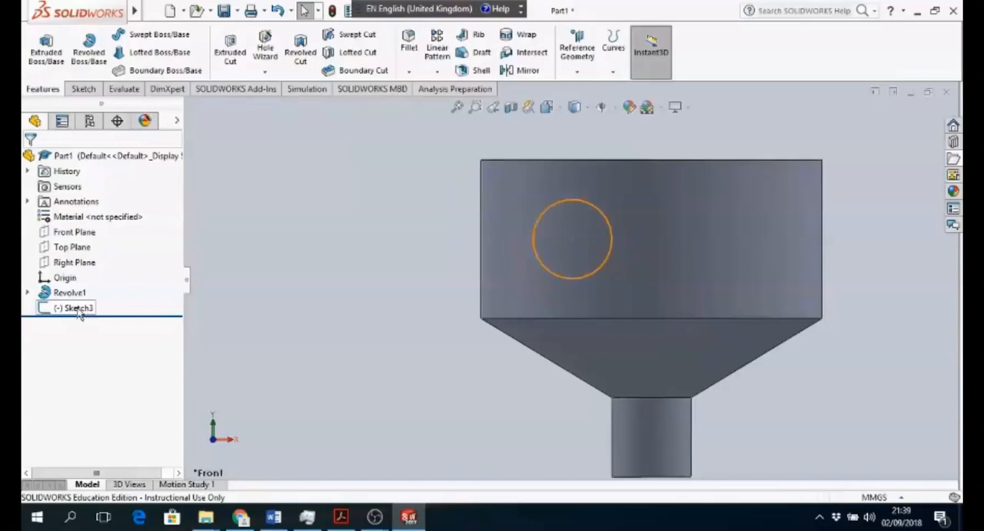
pyautogui.click(77, 308)
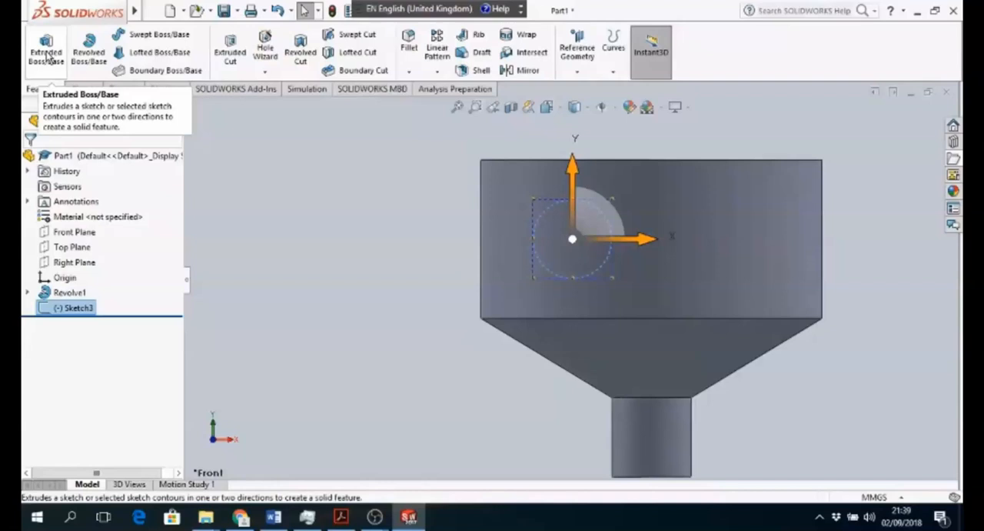
pyautogui.click(47, 54)
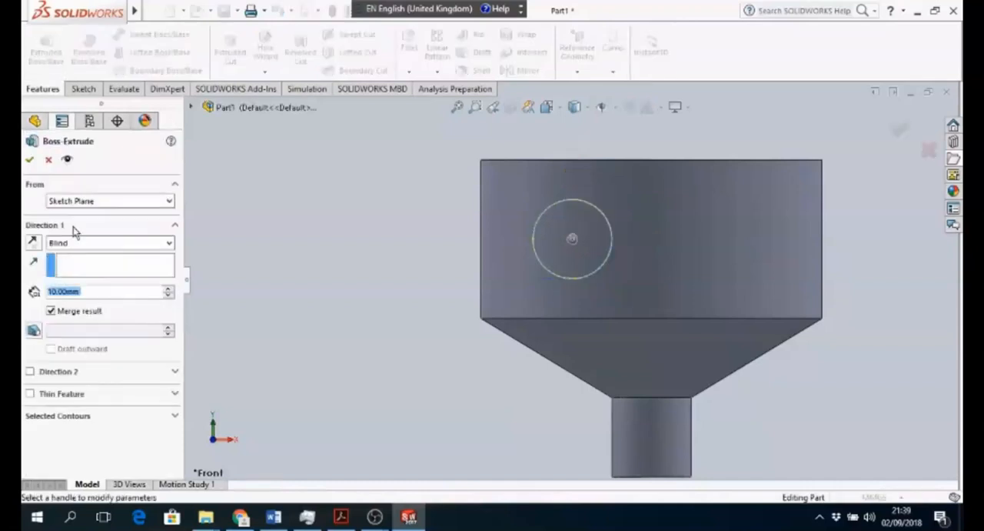
pyautogui.click(50, 291)
pyautogui.press('BackSpace')
pyautogui.write('300')
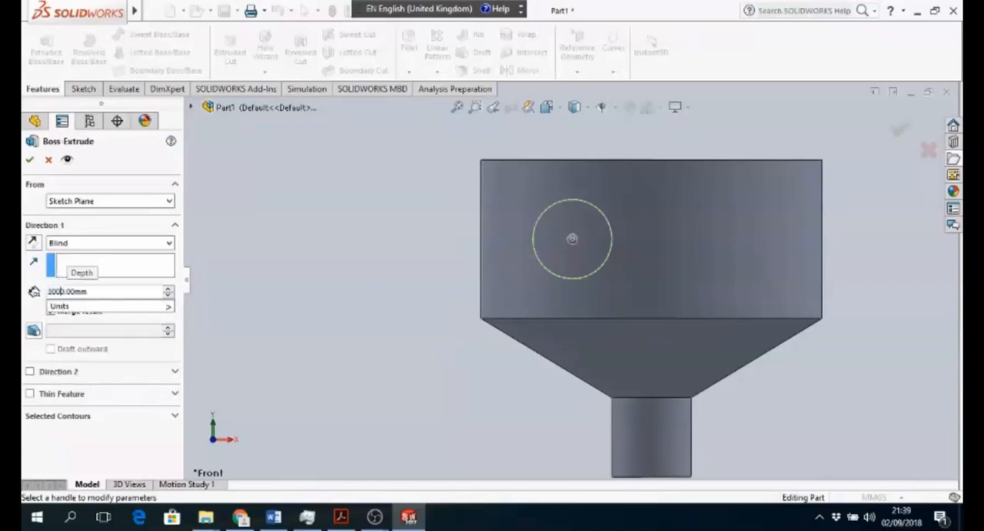
pyautogui.moveTo(95, 309)
pyautogui.click(96, 292)
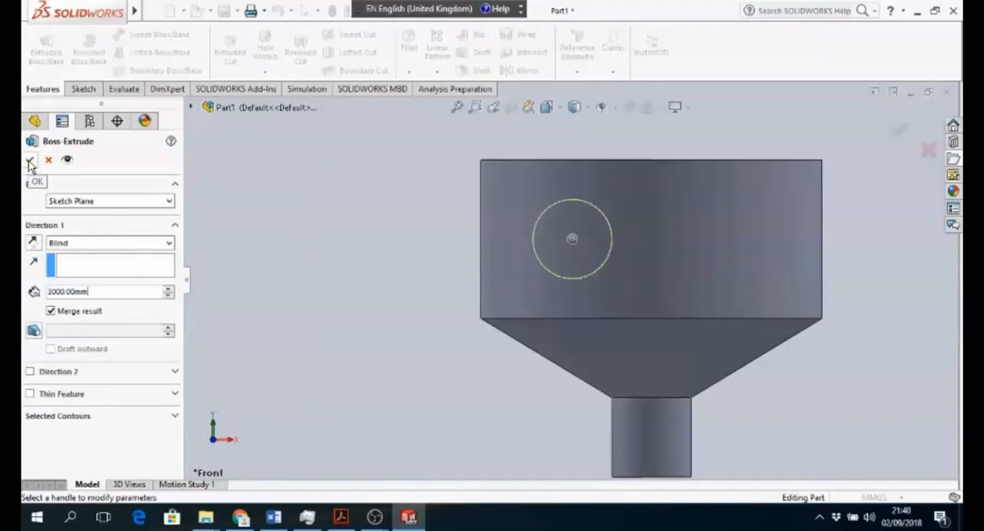
pyautogui.click(29, 161)
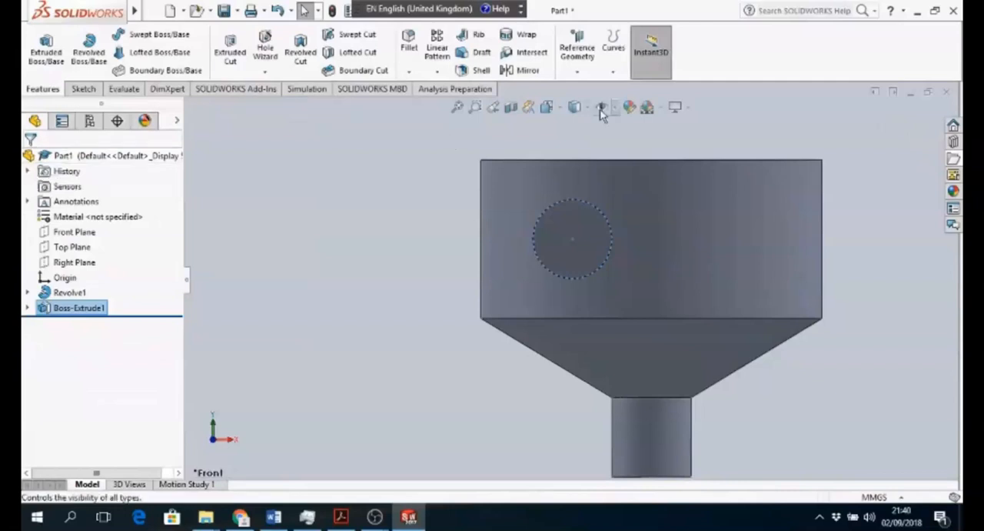
pyautogui.click(560, 112)
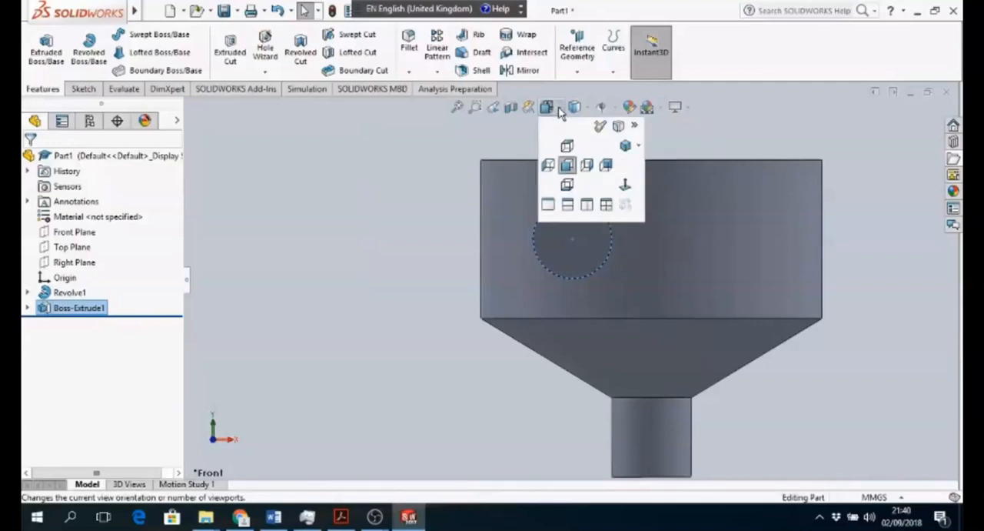
pyautogui.click(626, 147)
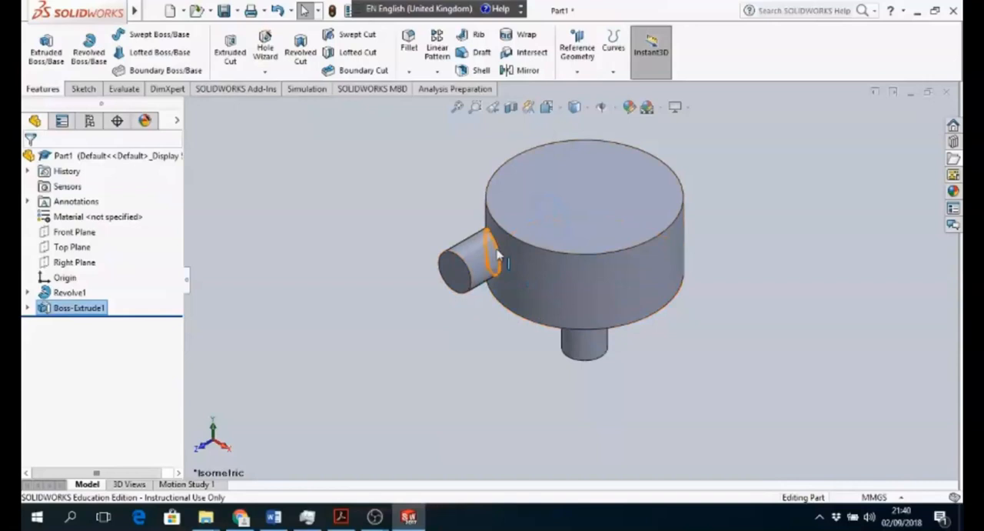
# - In front view, sketch a circle about 605 mm in radius on the Front Plane, right of the axis within the upper cylinder
pyautogui.click(204, 452)
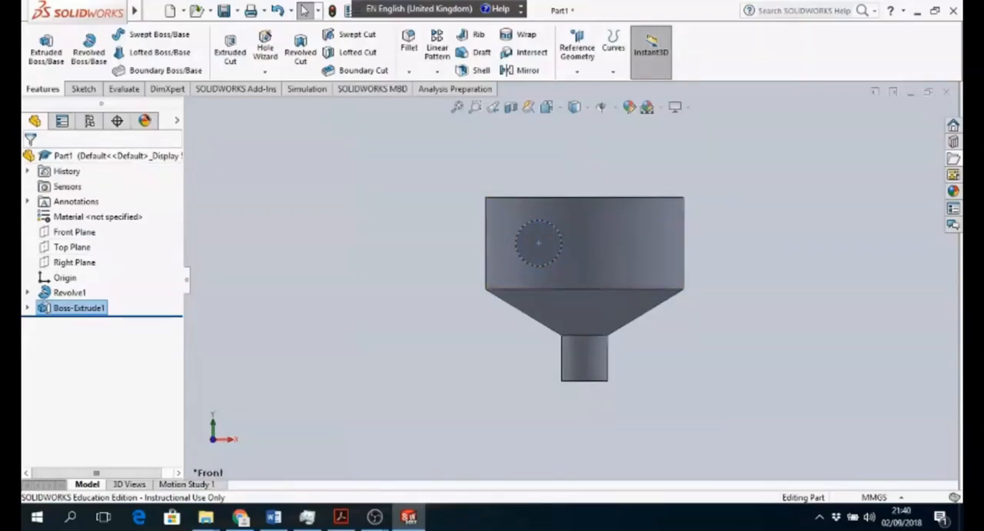
pyautogui.click(83, 90)
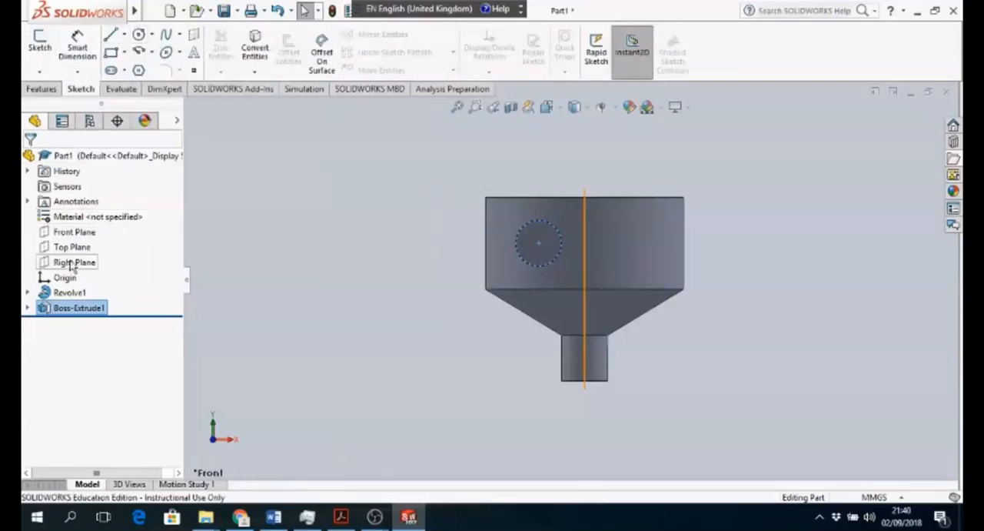
pyautogui.click(77, 232)
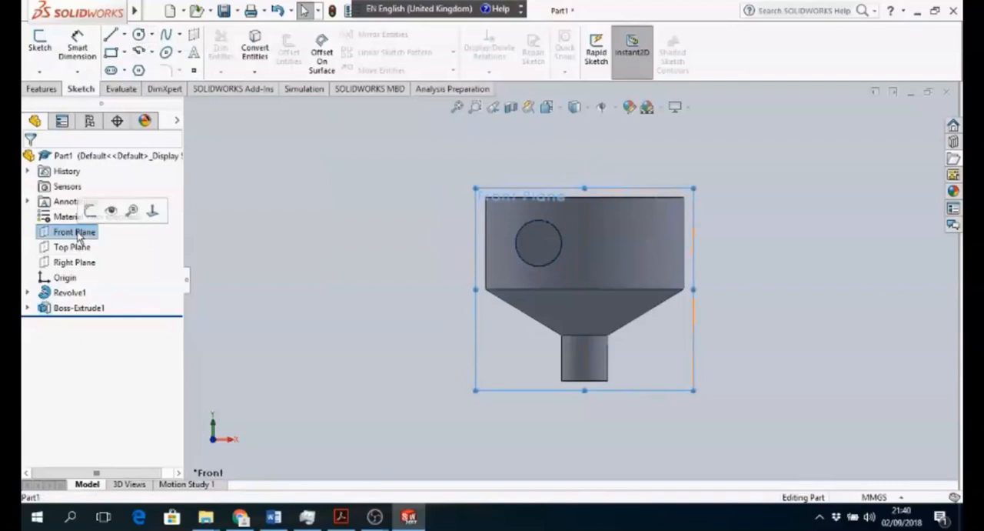
pyautogui.click(139, 36)
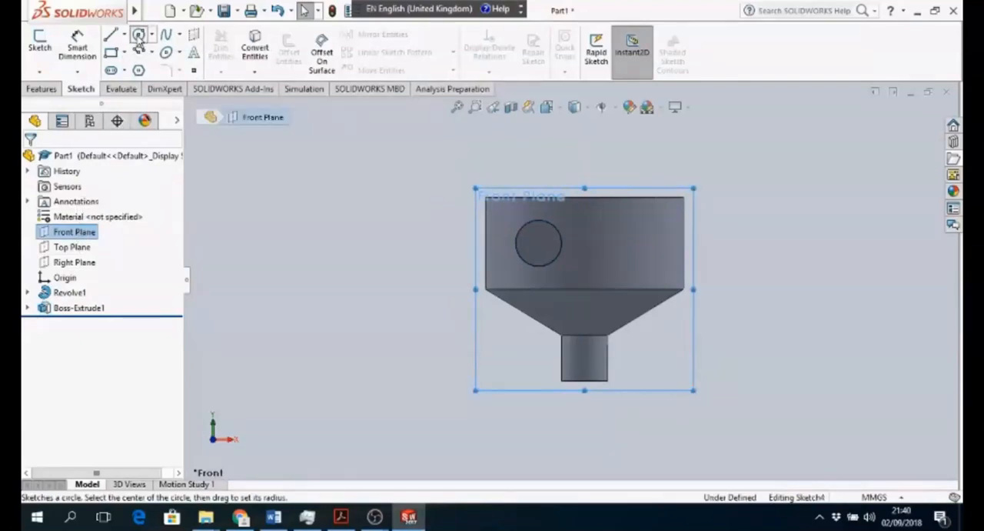
pyautogui.click(632, 244)
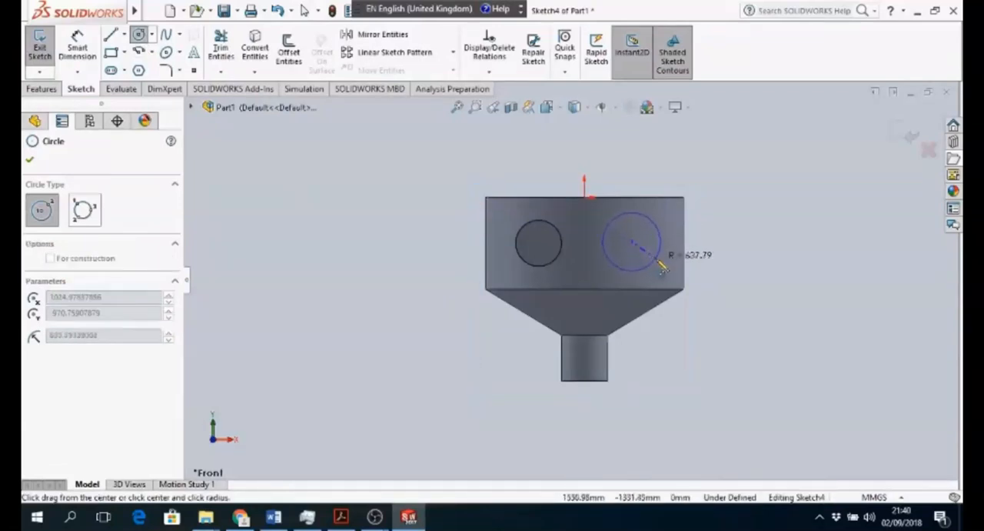
pyautogui.click(653, 261)
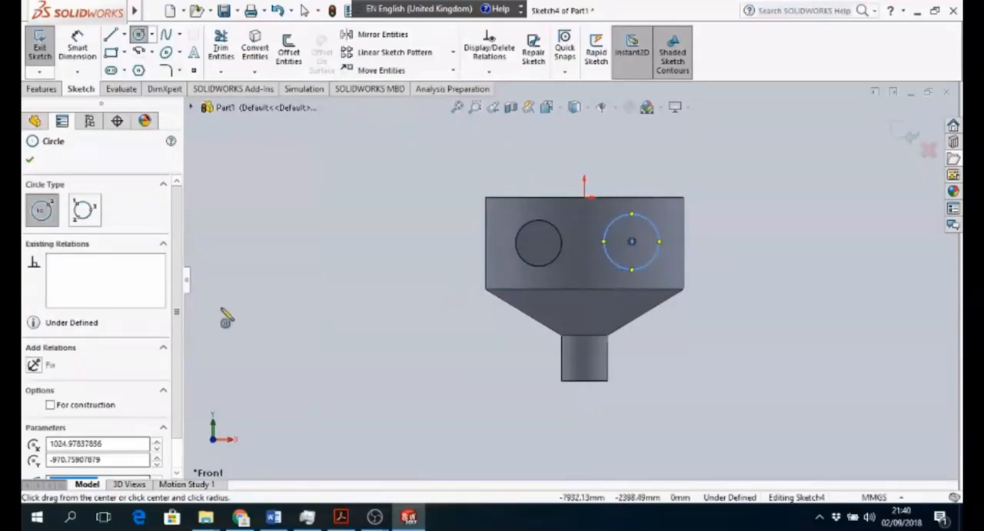
# - Set the second circle's centre to X 1000, Y -1000 and its radius to 500 mm
pyautogui.click(176, 473)
pyautogui.click(176, 473)
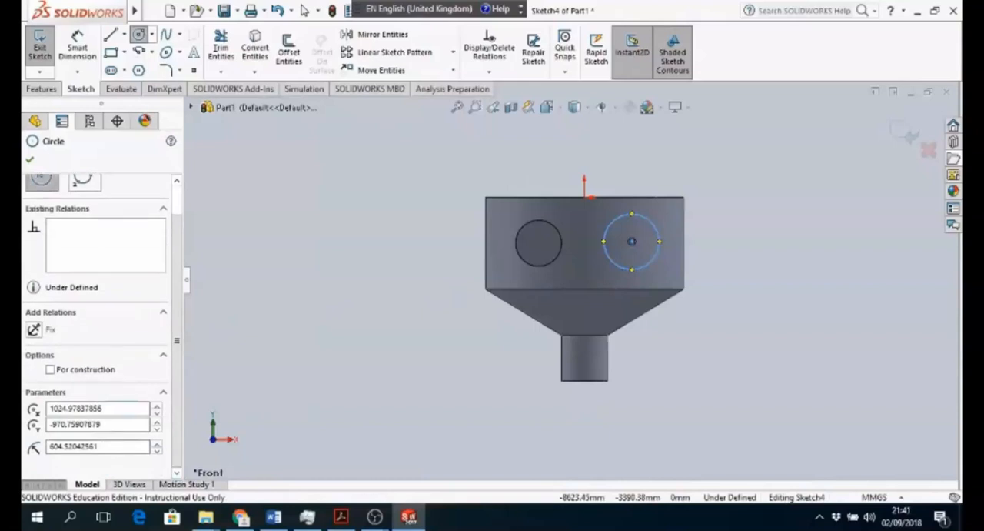
pyautogui.moveTo(101, 408); pyautogui.dragTo(68, 408)
pyautogui.press('BackSpace')
pyautogui.press('BackSpace')
pyautogui.press('BackSpace')
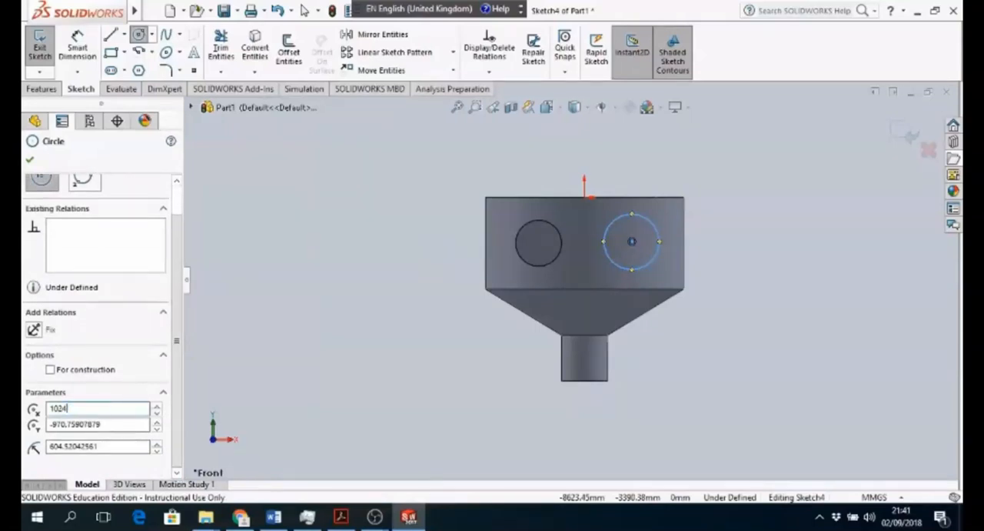
pyautogui.write('00')
pyautogui.press('Tab')
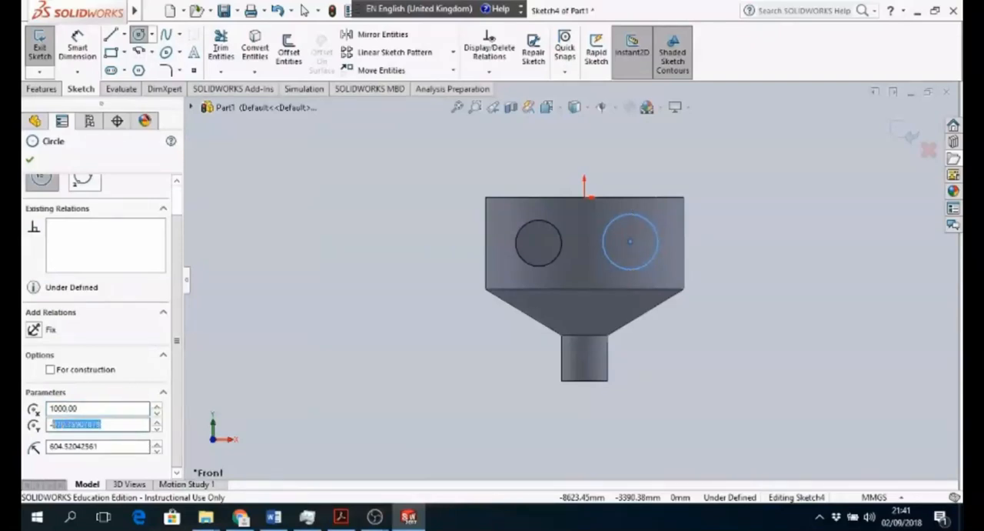
pyautogui.write('-1000')
pyautogui.press('Tab')
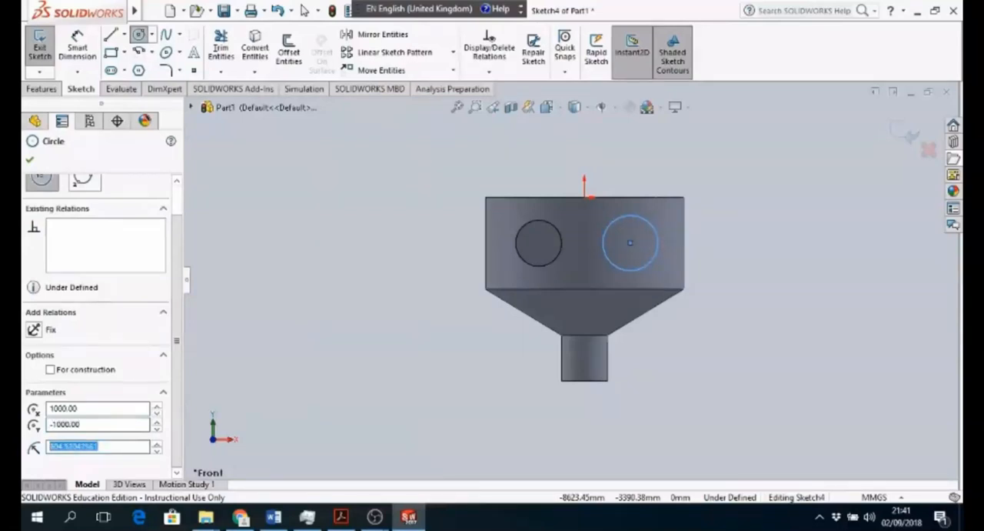
pyautogui.write('50')
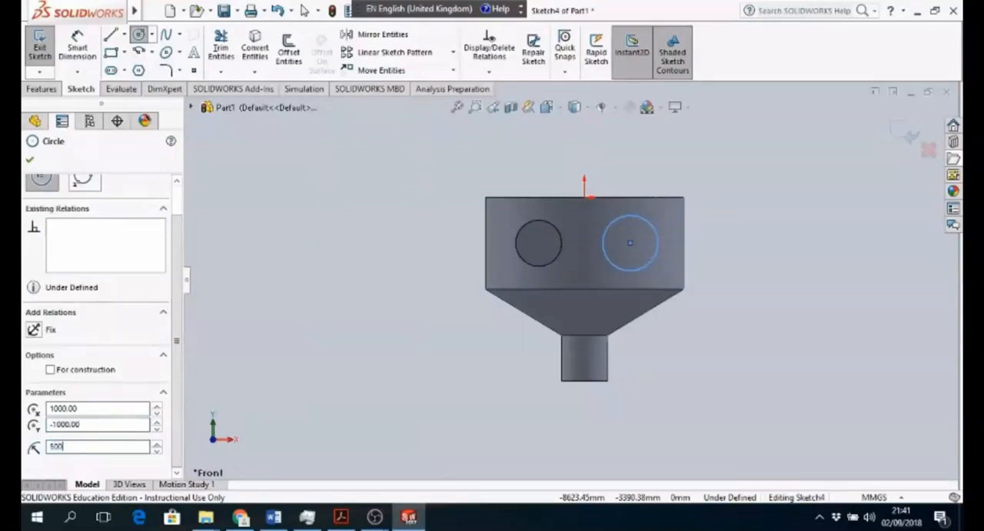
pyautogui.write('0')
pyautogui.click(30, 159)
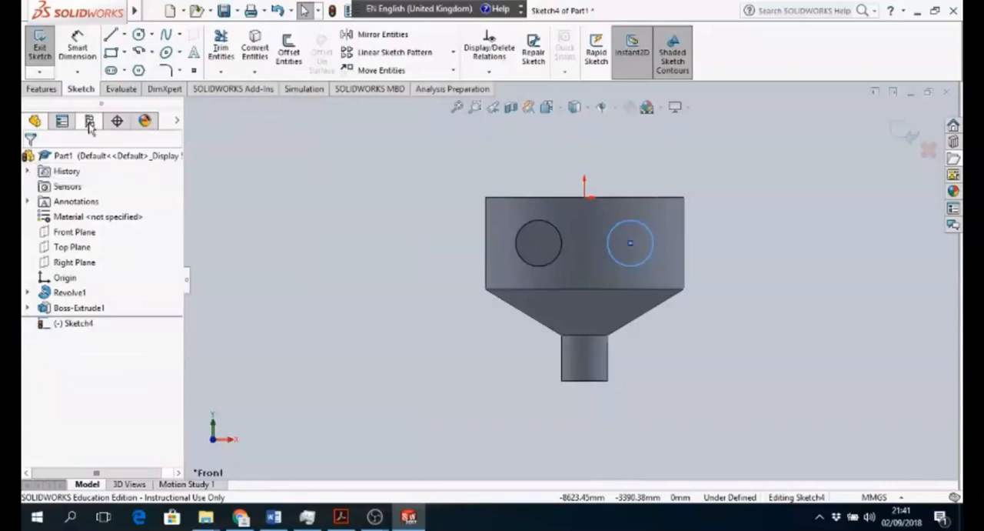
# - Exit the sketch and extrude the second circle 3000 mm in the reversed direction as the opposite inlet pipe
pyautogui.click(908, 132)
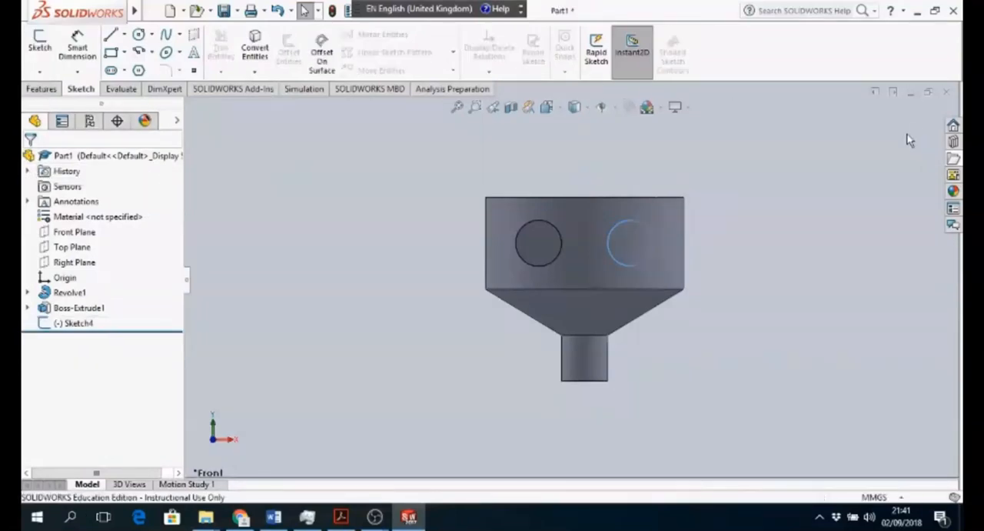
pyautogui.click(41, 89)
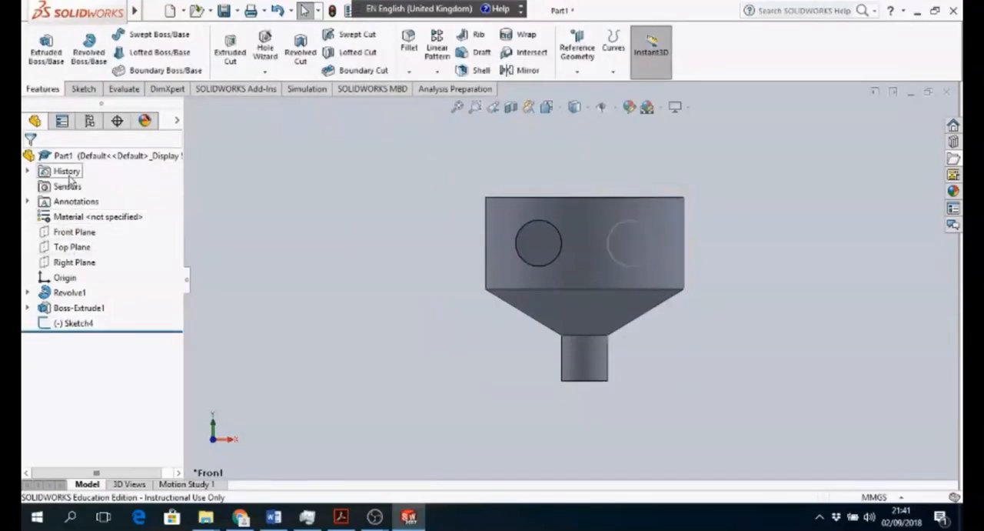
pyautogui.click(76, 323)
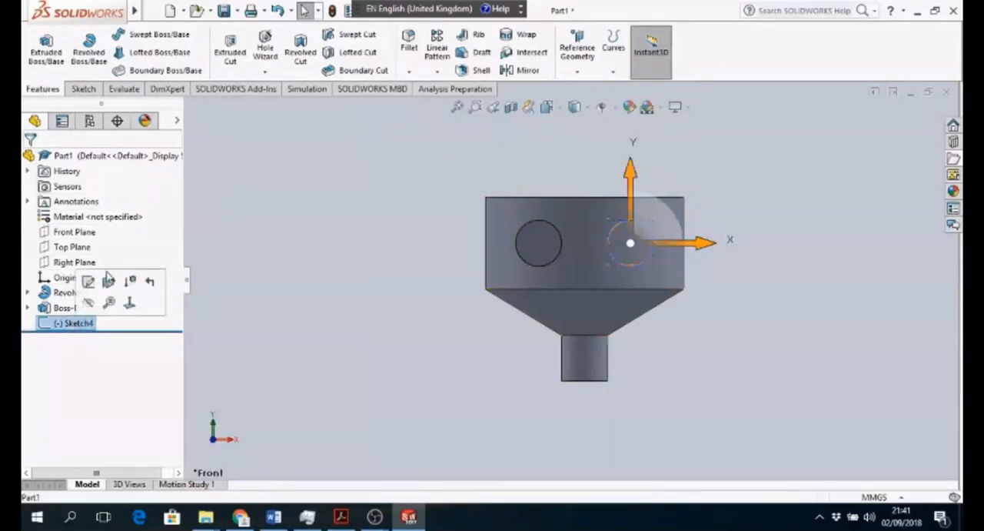
pyautogui.click(46, 51)
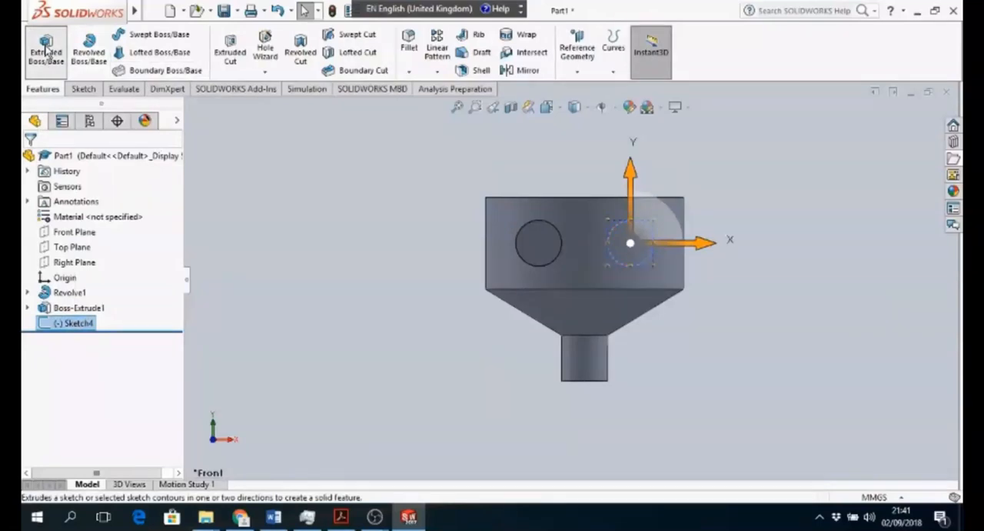
pyautogui.click(46, 50)
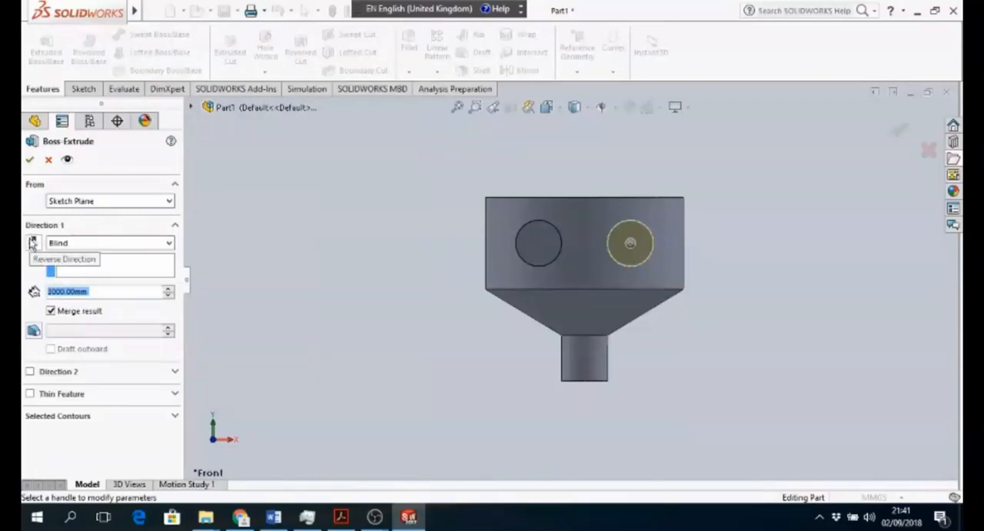
pyautogui.click(32, 243)
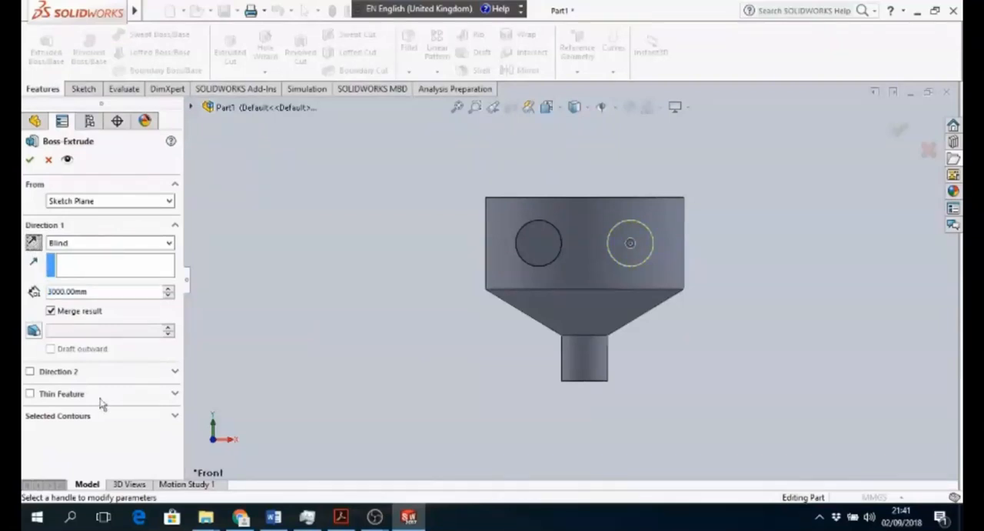
pyautogui.click(31, 162)
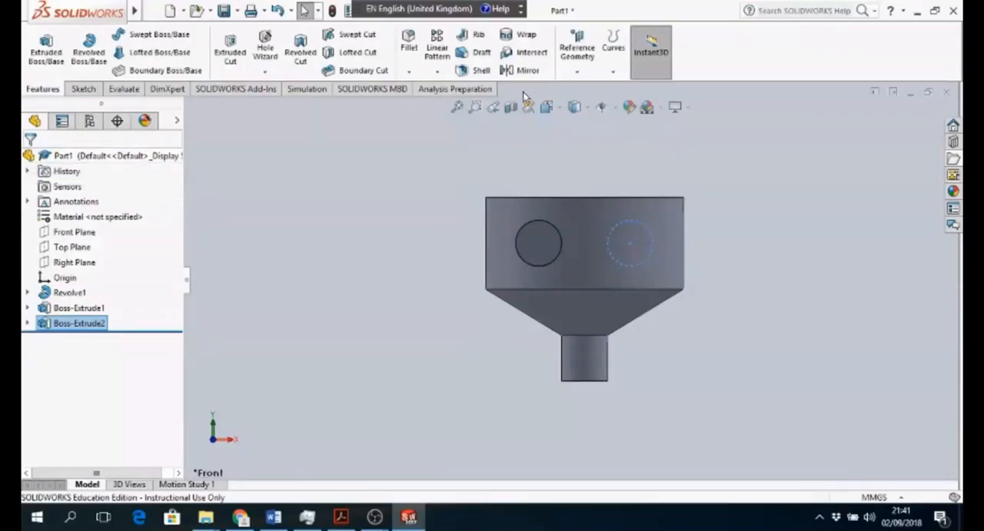
pyautogui.click(560, 112)
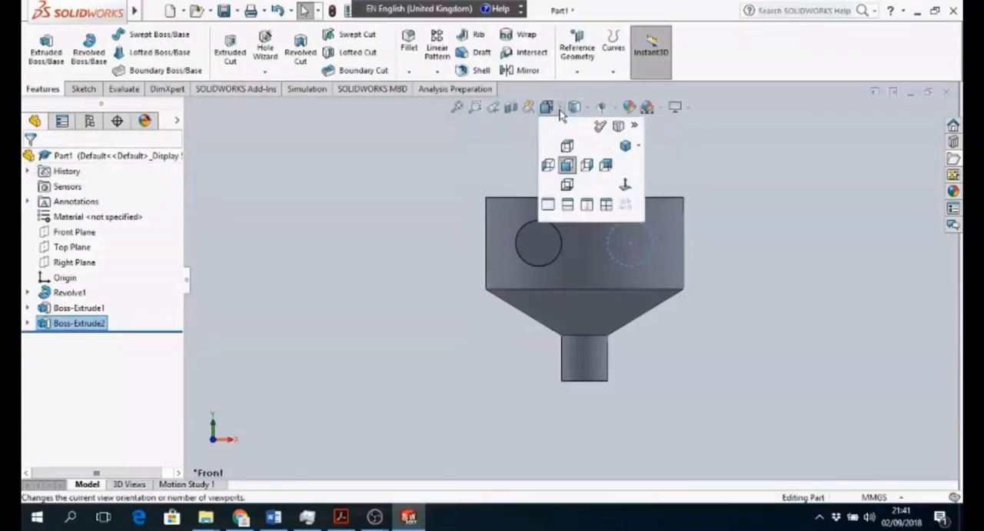
pyautogui.click(625, 145)
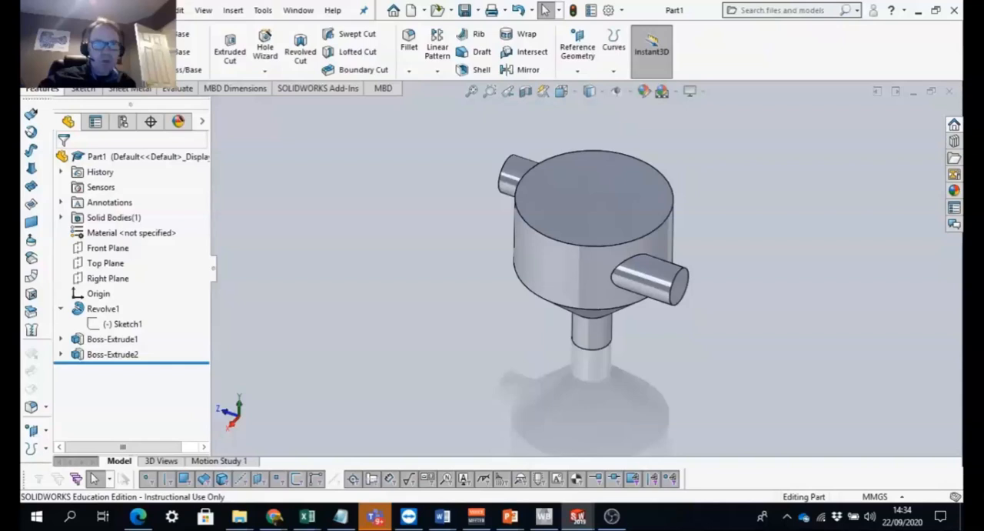
# - Start saving the part under a new name, entering static mixer as the file name and IGES (*.igs) as the file type
pyautogui.click(157, 10)
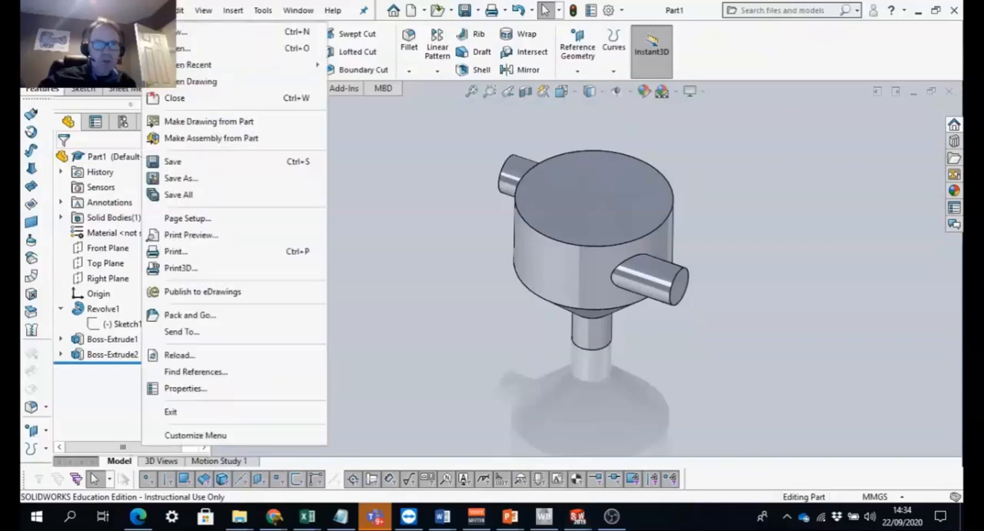
pyautogui.click(171, 179)
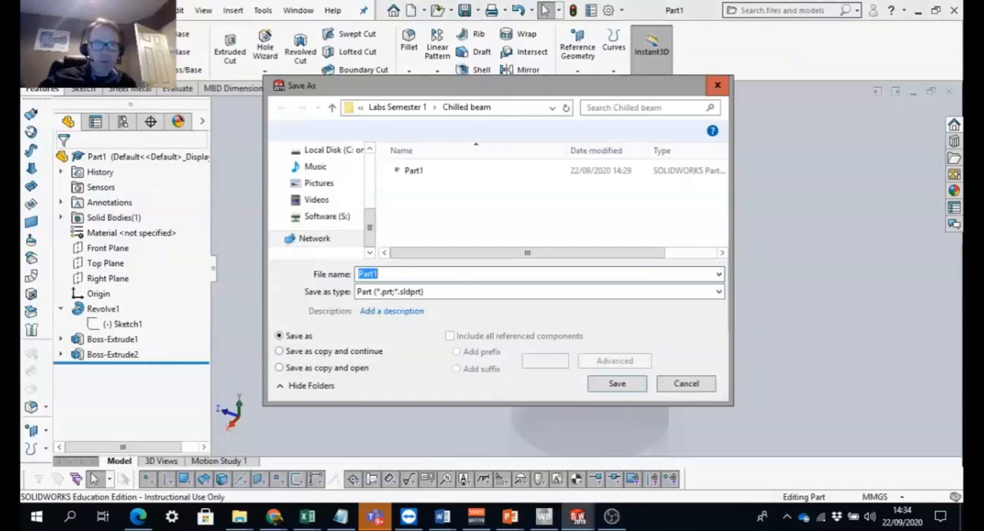
pyautogui.write('stat')
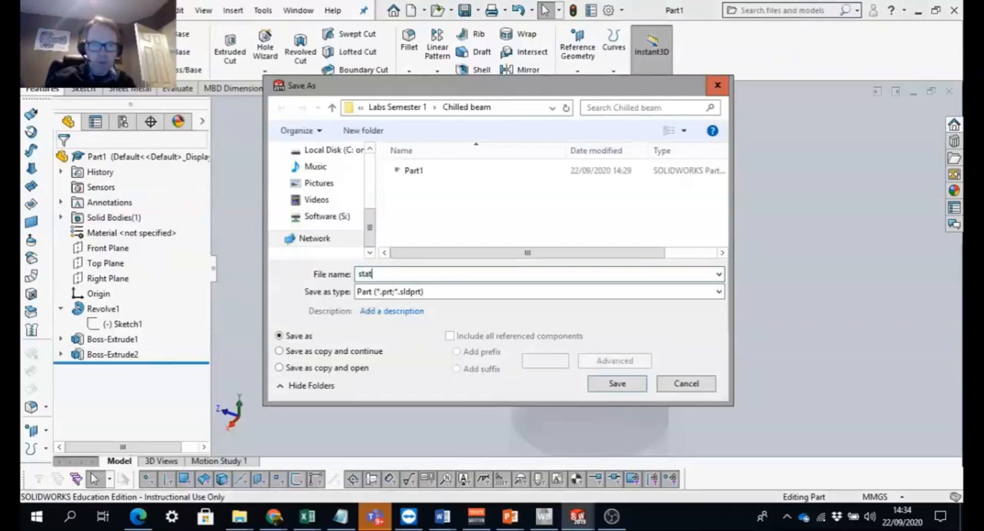
pyautogui.write('ic mi')
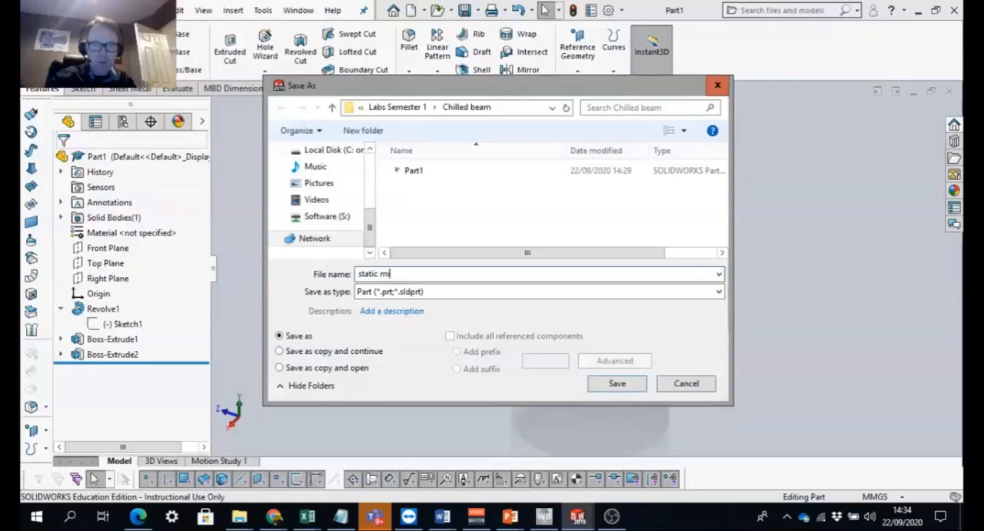
pyautogui.write('xer')
pyautogui.press('Tab')
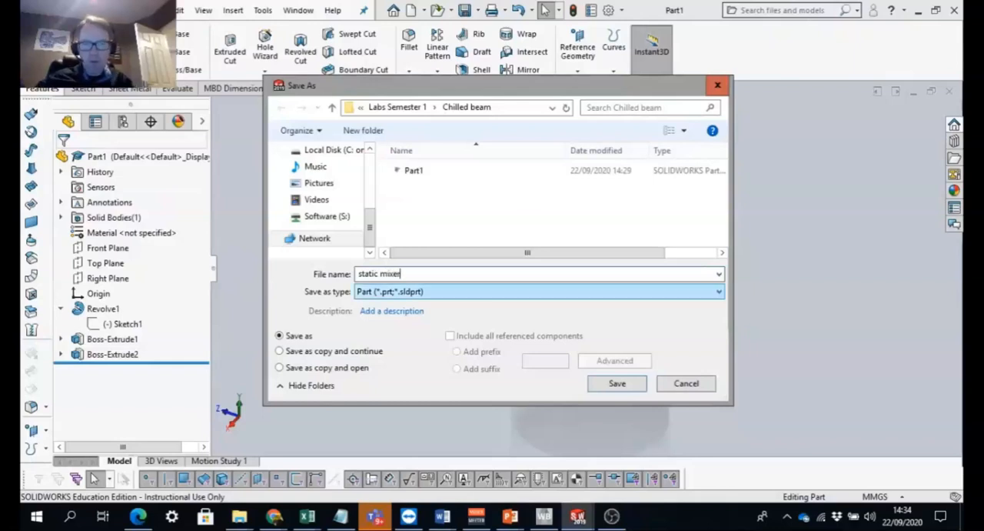
pyautogui.click(512, 293)
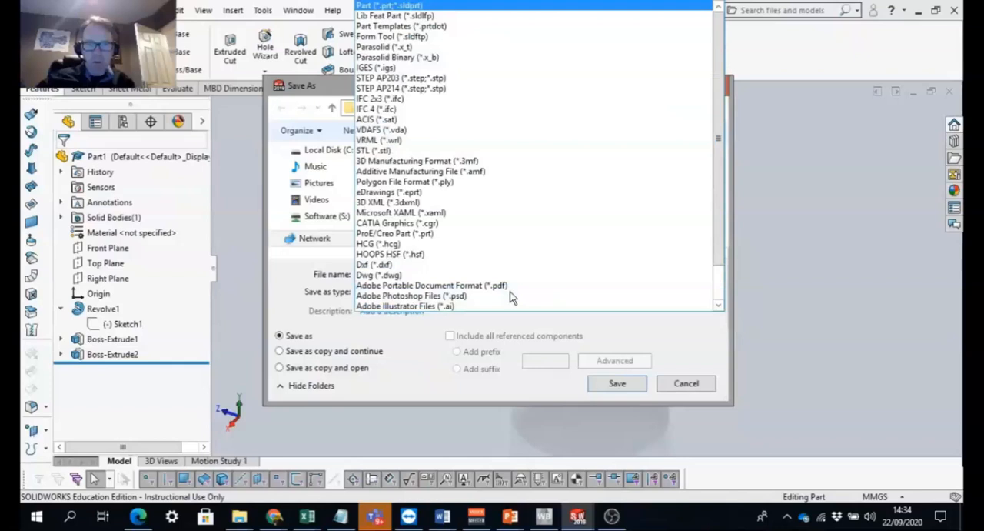
pyautogui.click(388, 70)
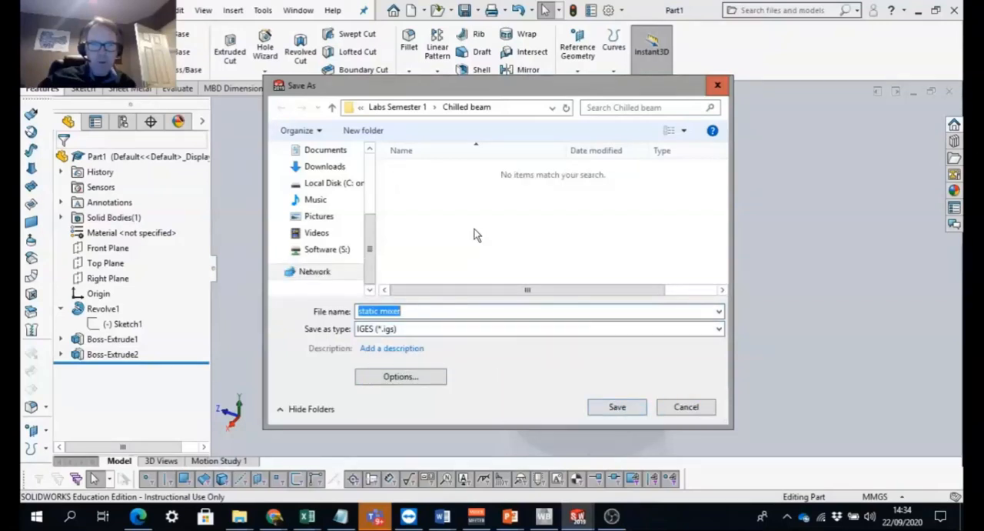
# - Save the IGES file in the Static Mixer folder under Labs Semester 1, replacing the existing file
pyautogui.click(408, 110)
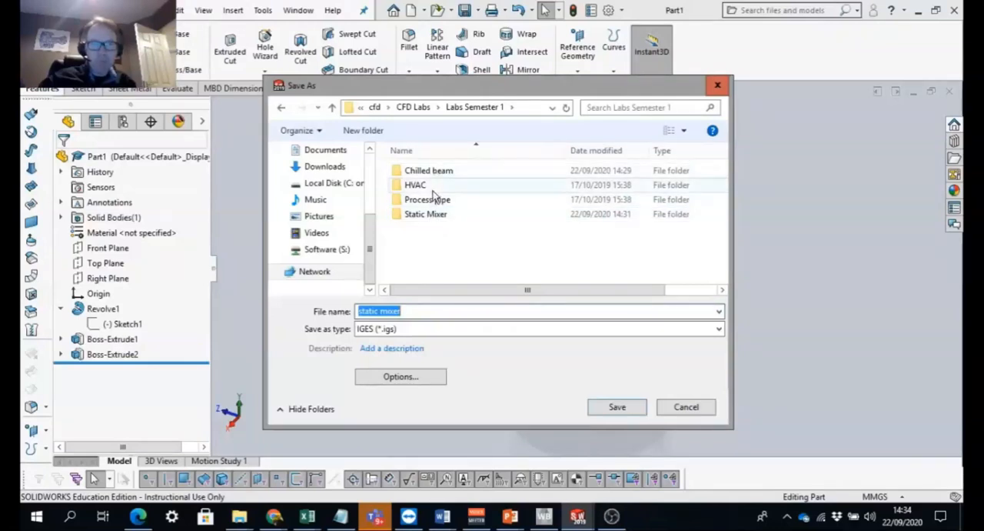
pyautogui.doubleClick(430, 214)
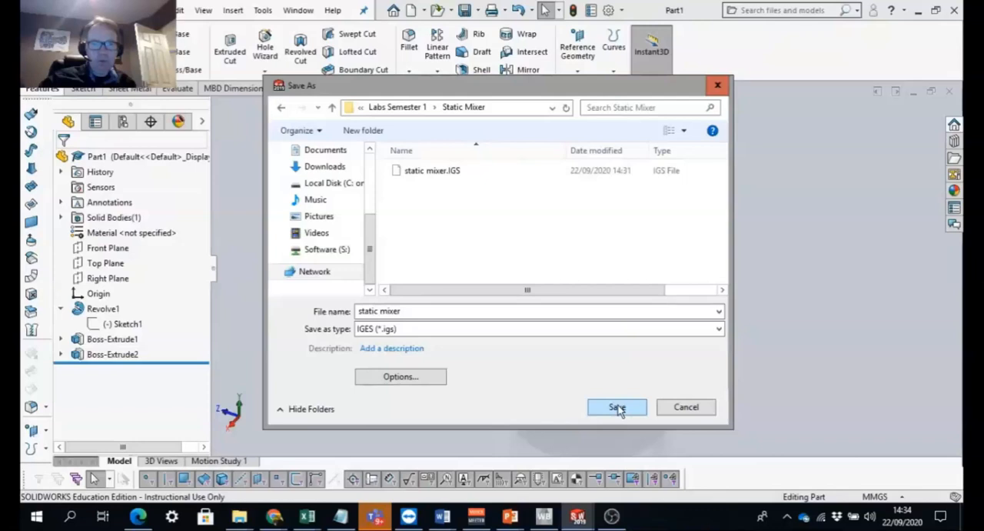
pyautogui.click(618, 408)
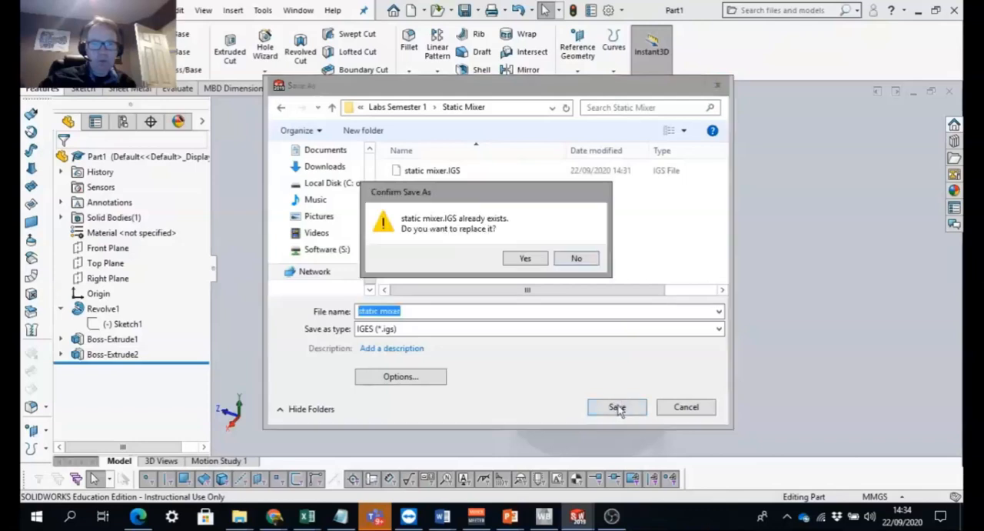
pyautogui.click(526, 259)
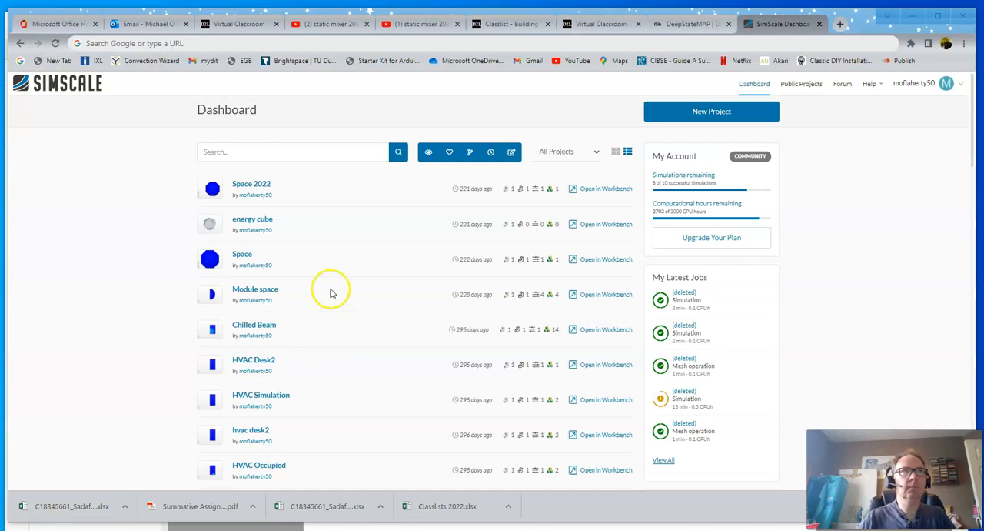
# - Switch to the web browser, load simscale.com and open the SimScale dashboard
pyautogui.click(186, 43)
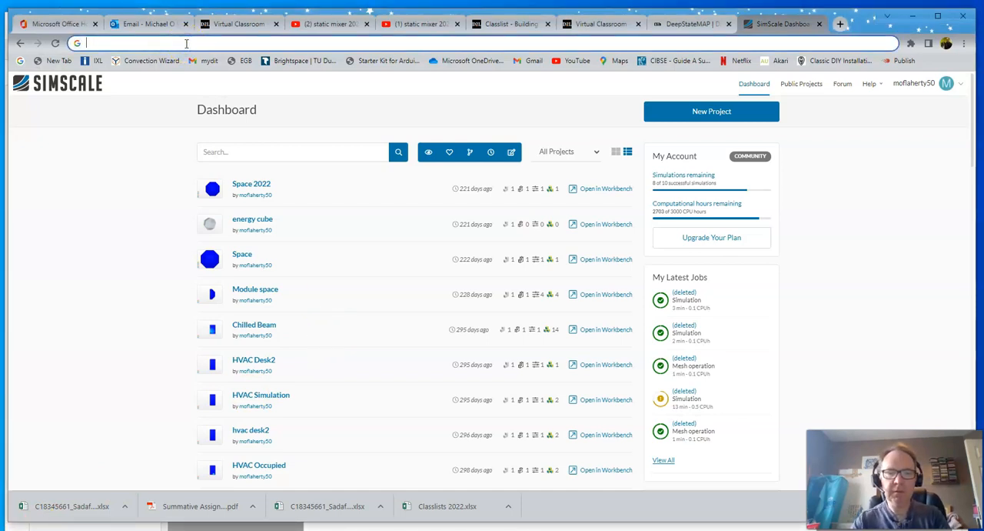
pyautogui.write('sim')
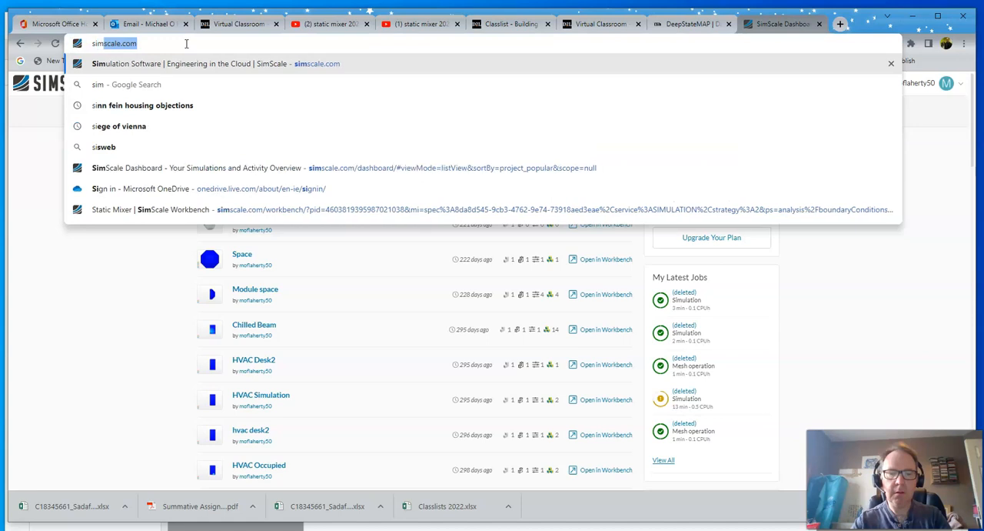
pyautogui.write('scale')
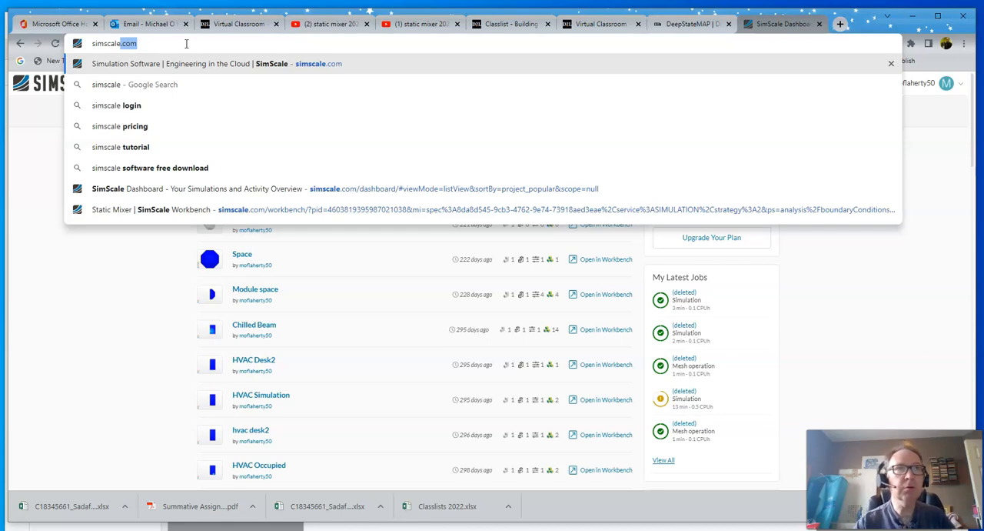
pyautogui.press('Return')
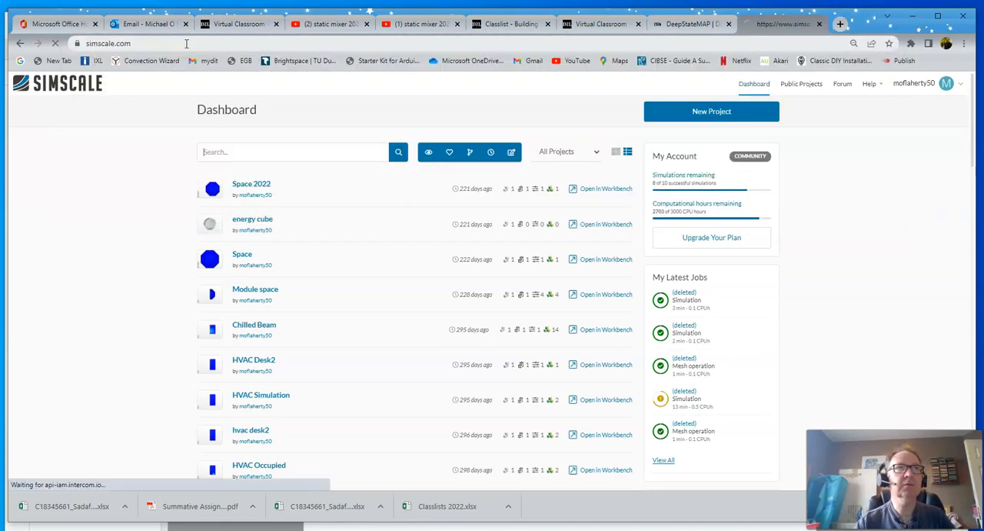
pyautogui.scroll(-4, 697, 290)
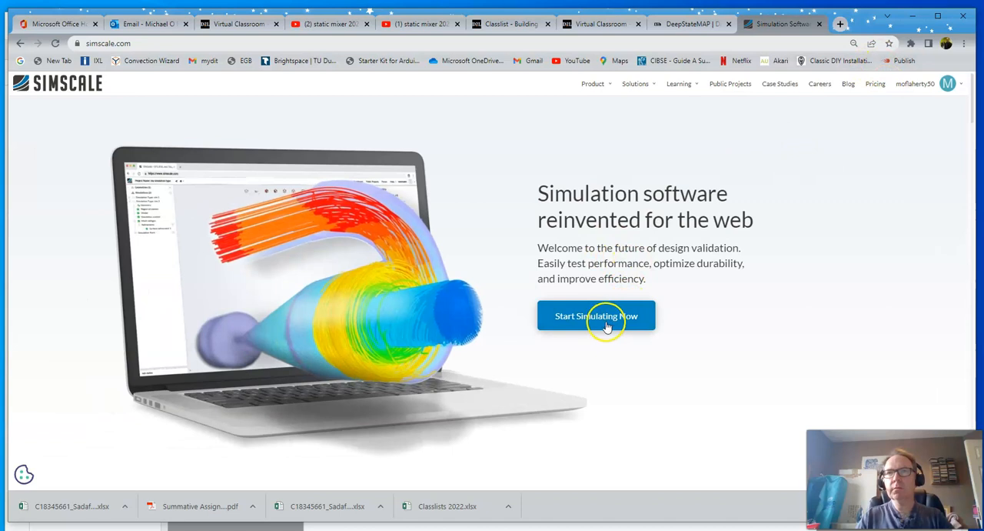
pyautogui.click(605, 321)
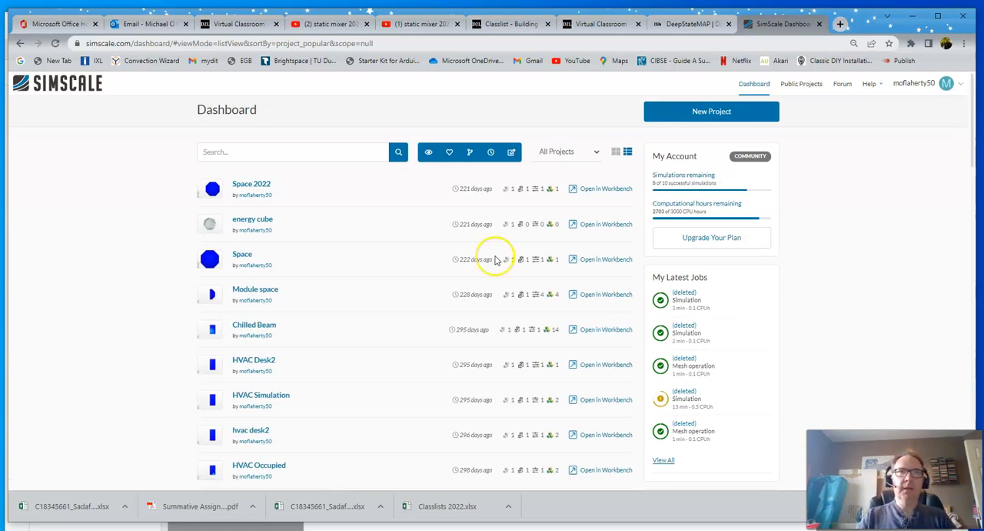
# - Create a new project titled Static Mixer with the description "Heat Transfer in a static mixer vessel" and the category Energy
pyautogui.click(711, 113)
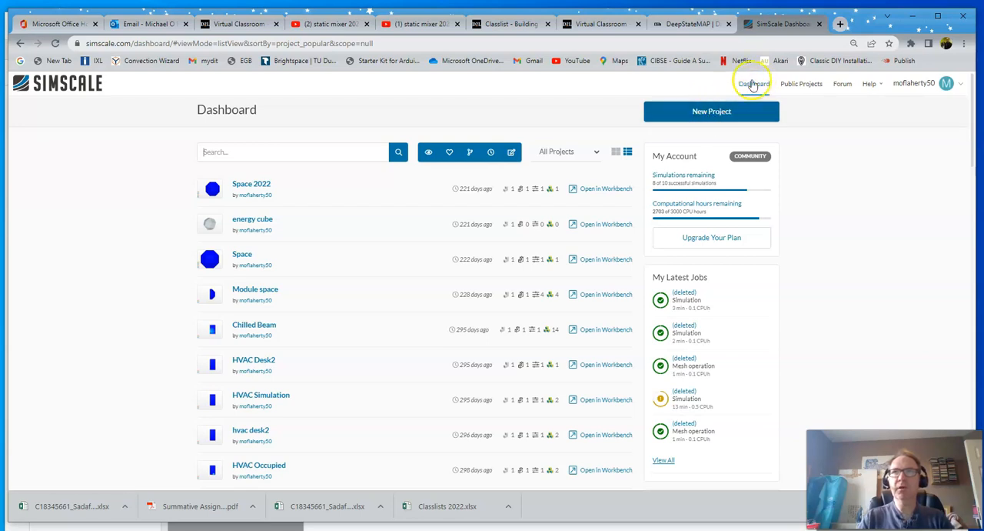
pyautogui.click(713, 110)
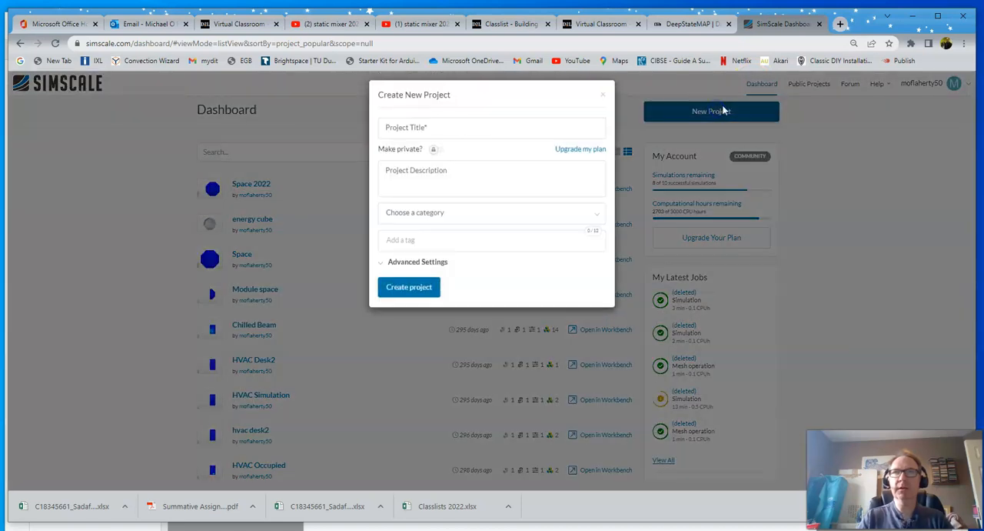
pyautogui.click(392, 136)
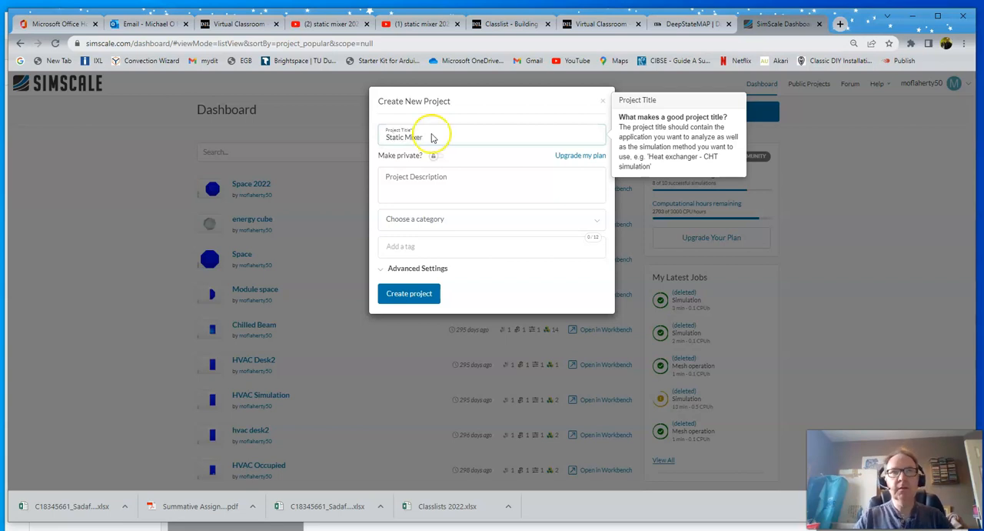
pyautogui.click(406, 195)
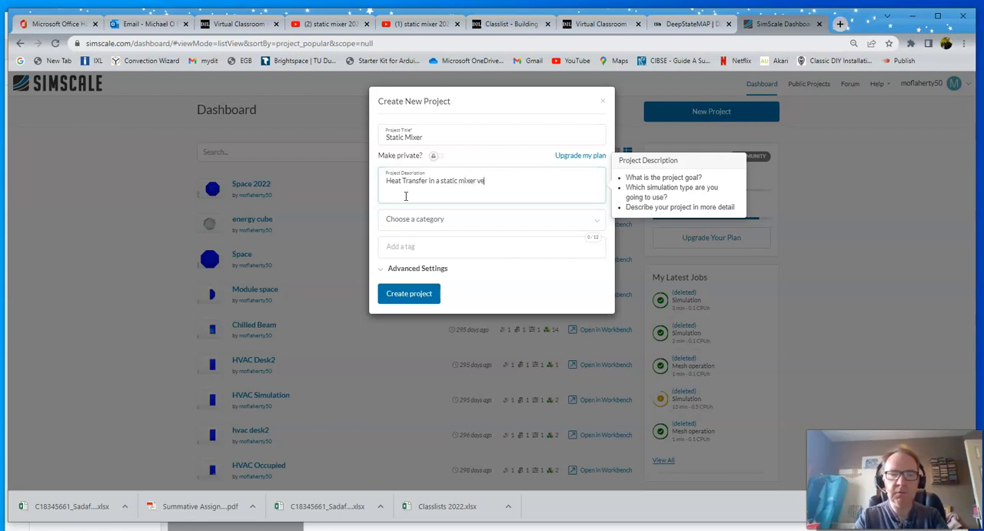
pyautogui.click(457, 220)
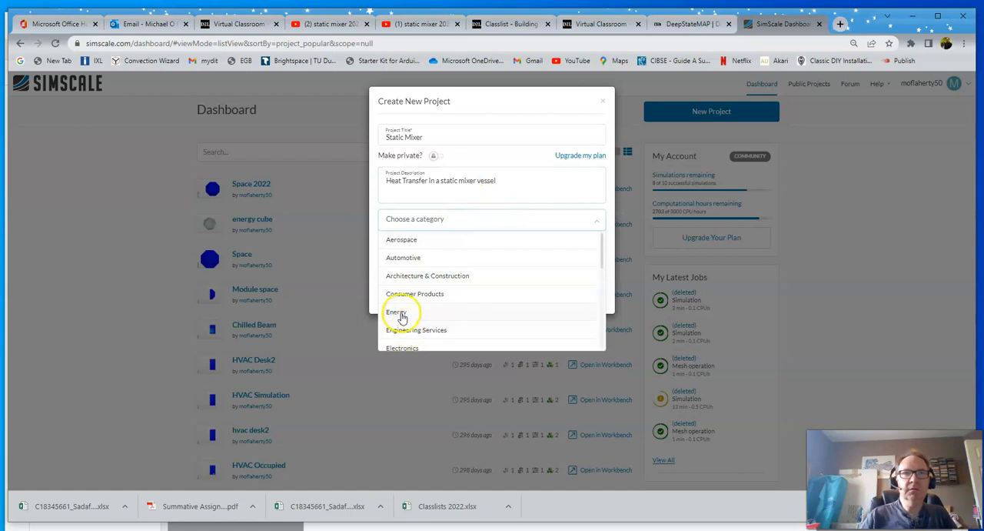
pyautogui.click(399, 312)
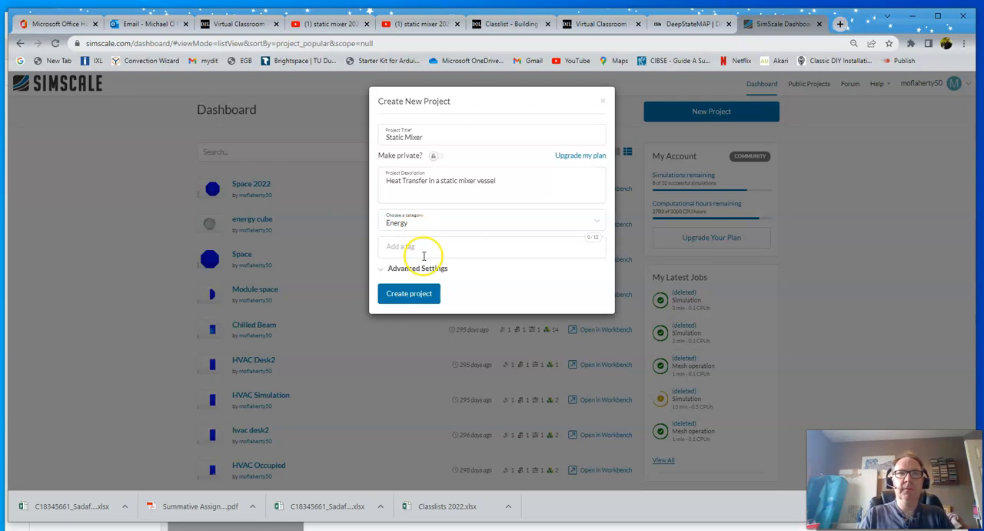
pyautogui.click(410, 294)
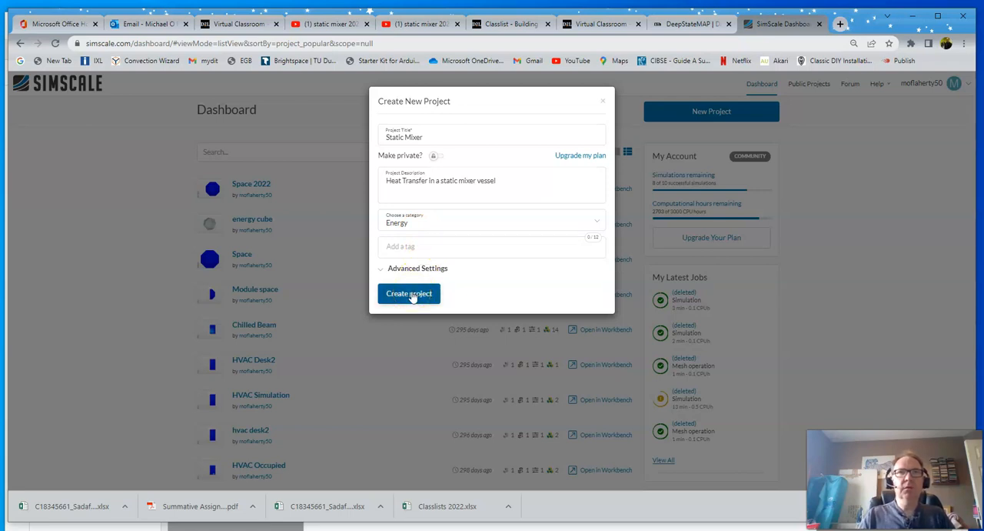
pyautogui.click(413, 296)
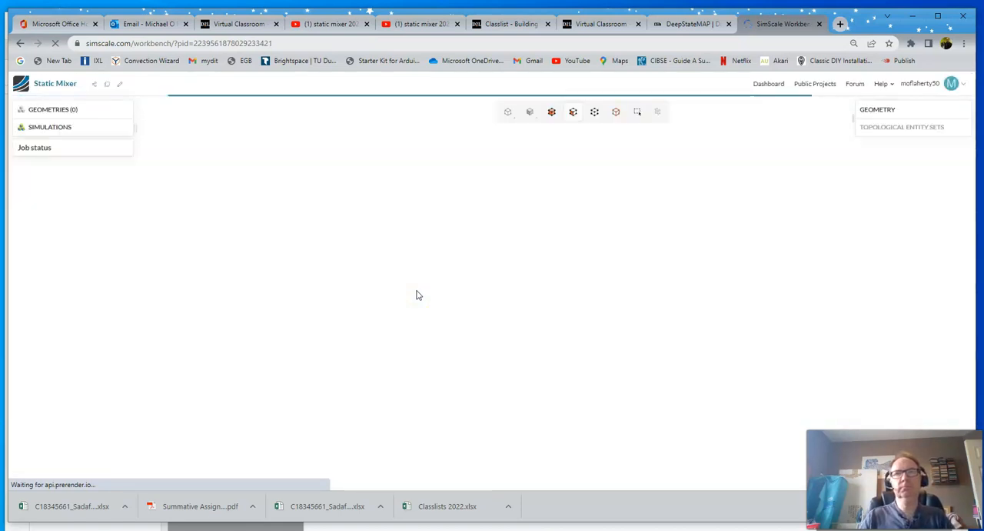
# - Import the geometry file static mixer.IGS from the computer's Static Mixer folder into the project
pyautogui.click(421, 289)
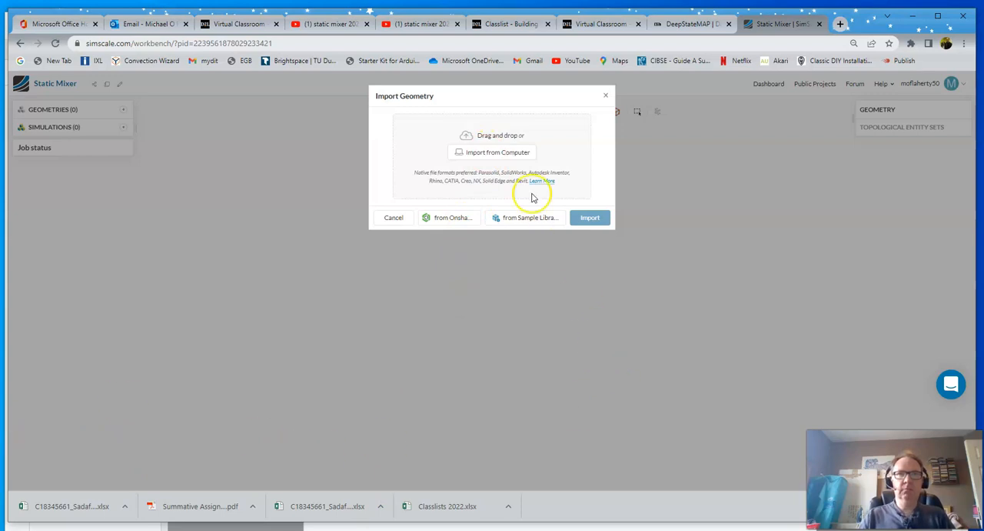
pyautogui.click(493, 153)
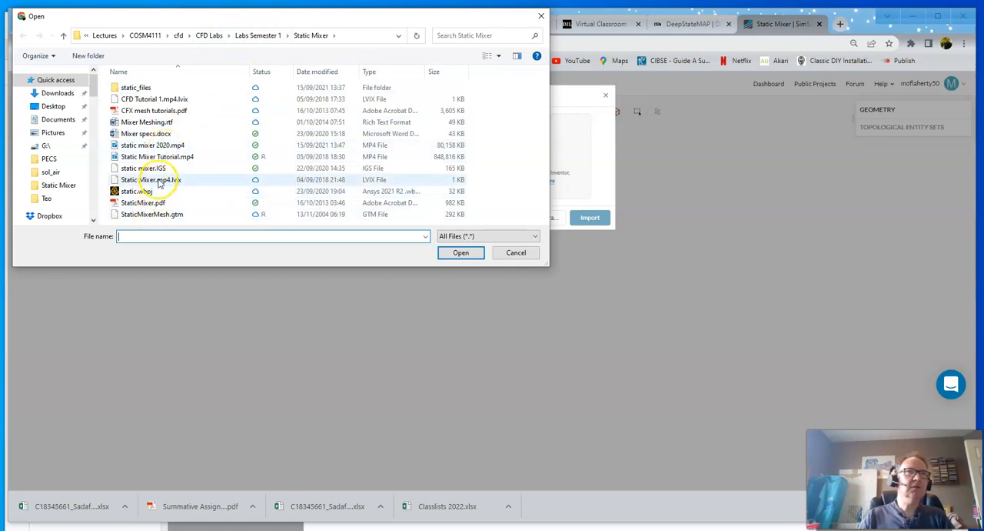
pyautogui.click(147, 169)
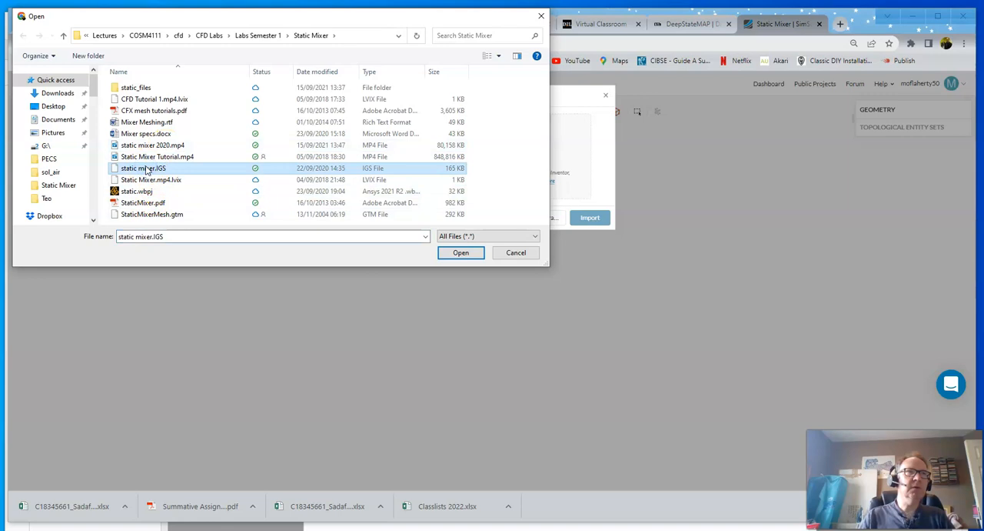
pyautogui.click(460, 253)
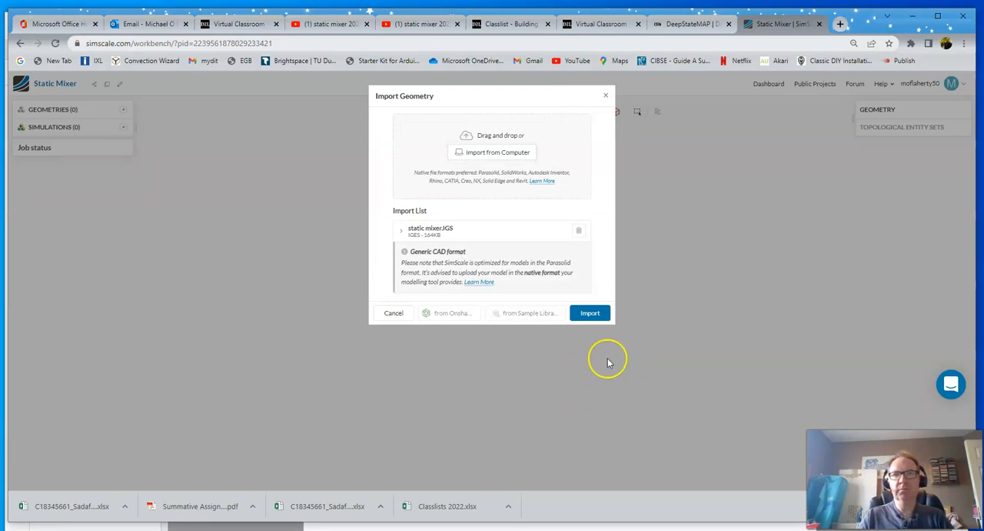
pyautogui.click(590, 311)
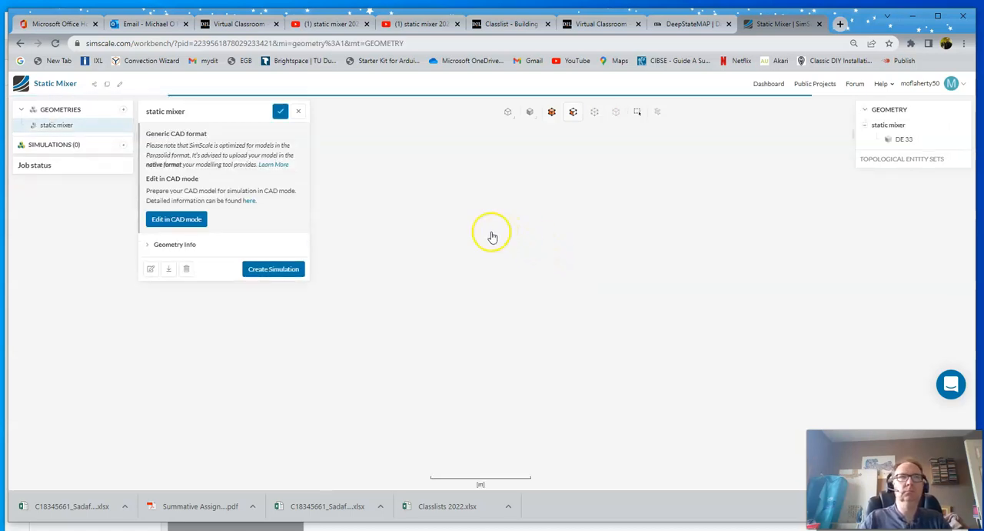
# - Create a Convective Heat Transfer simulation from the static mixer geometry, keeping radiation off and passive species at 0
pyautogui.click(273, 269)
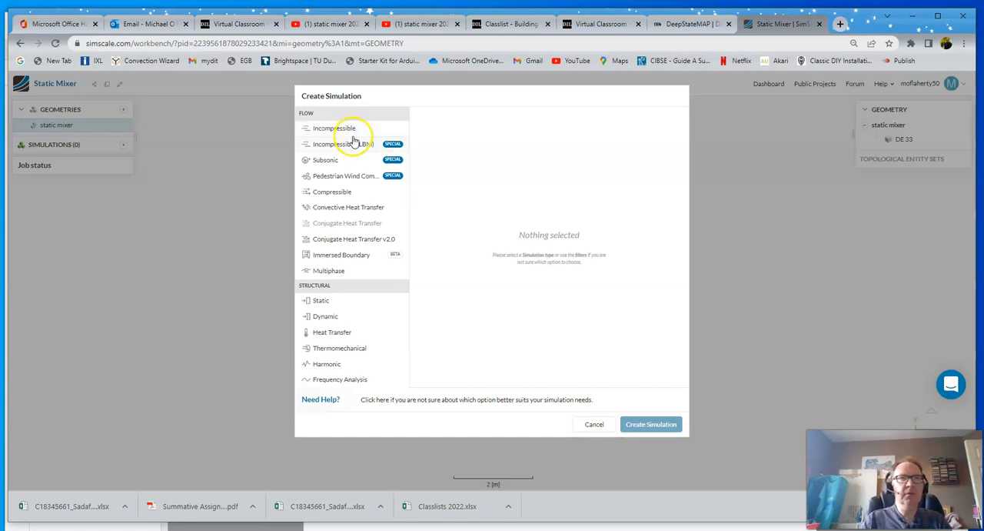
pyautogui.click(342, 210)
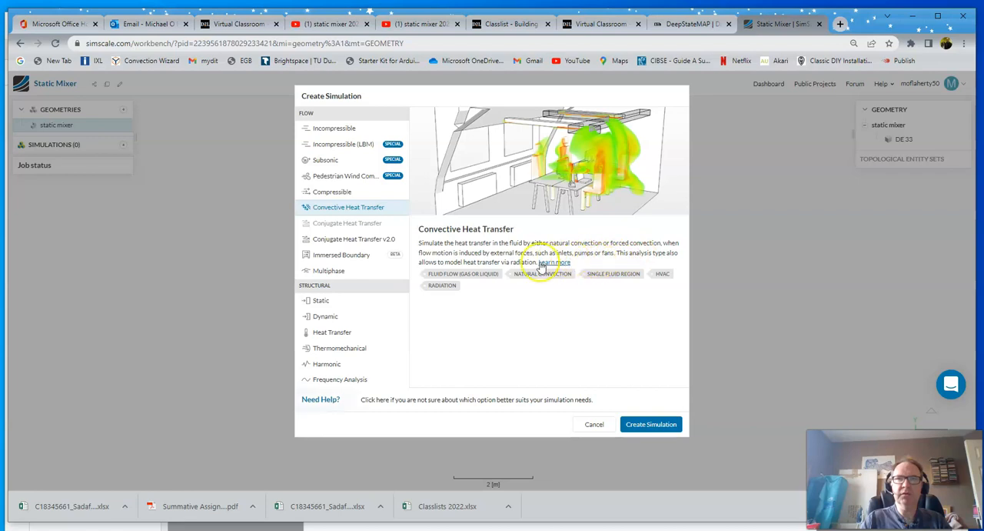
pyautogui.click(647, 425)
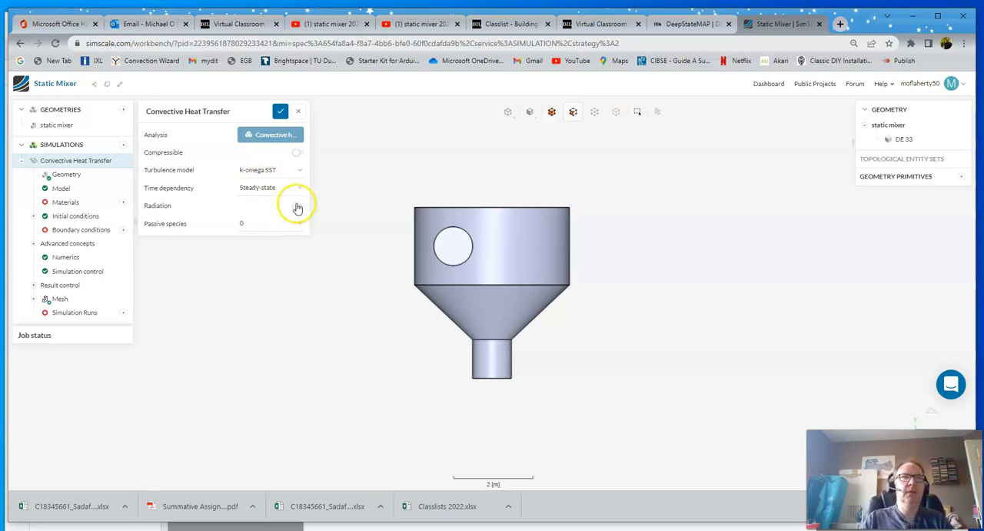
pyautogui.moveTo(298, 206)
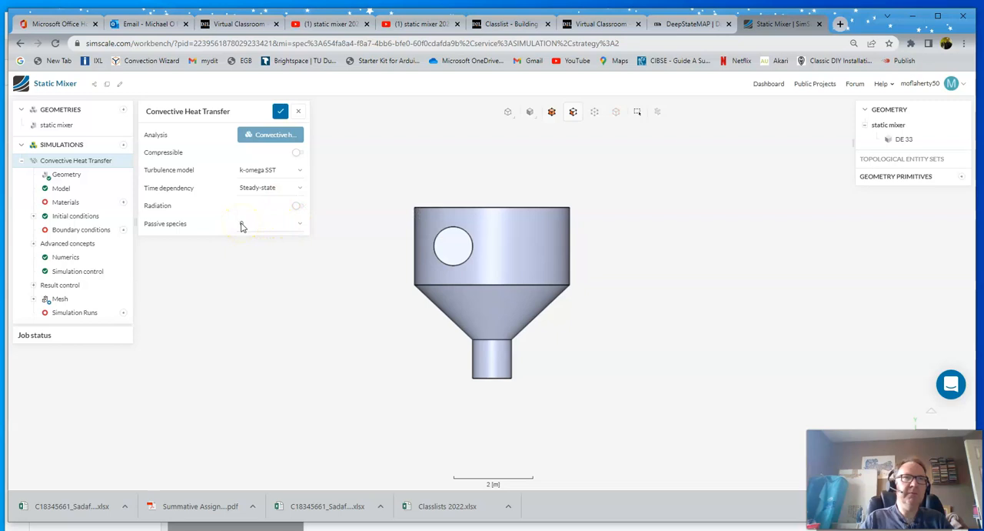
pyautogui.click(282, 230)
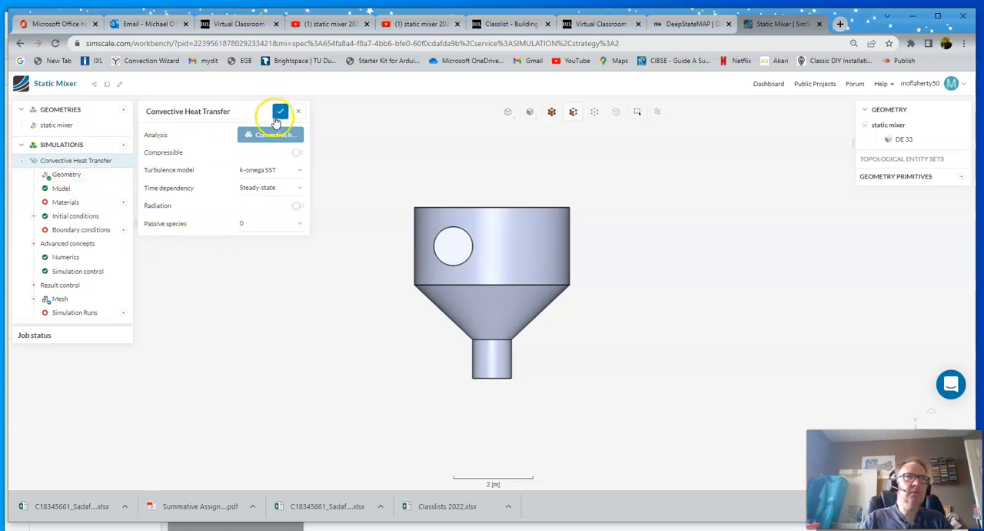
# - Save the simulation settings and set the model's gravity to -9.81 m/s² in the y direction
pyautogui.click(278, 111)
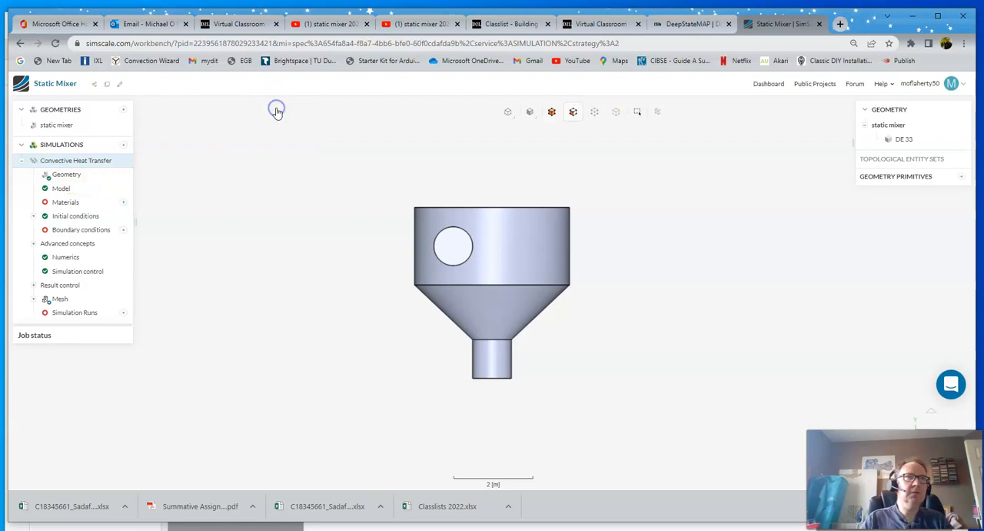
pyautogui.click(67, 176)
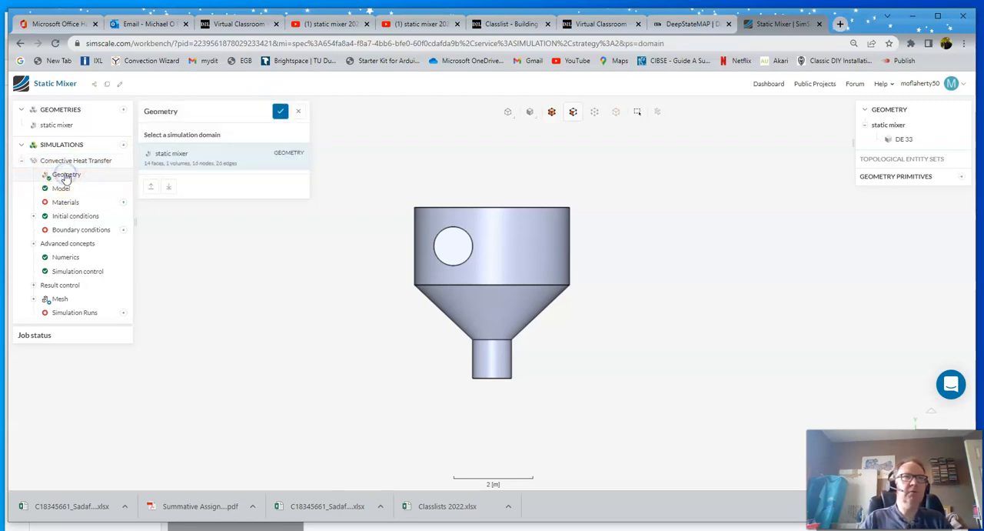
pyautogui.moveTo(364, 240); pyautogui.dragTo(281, 303)
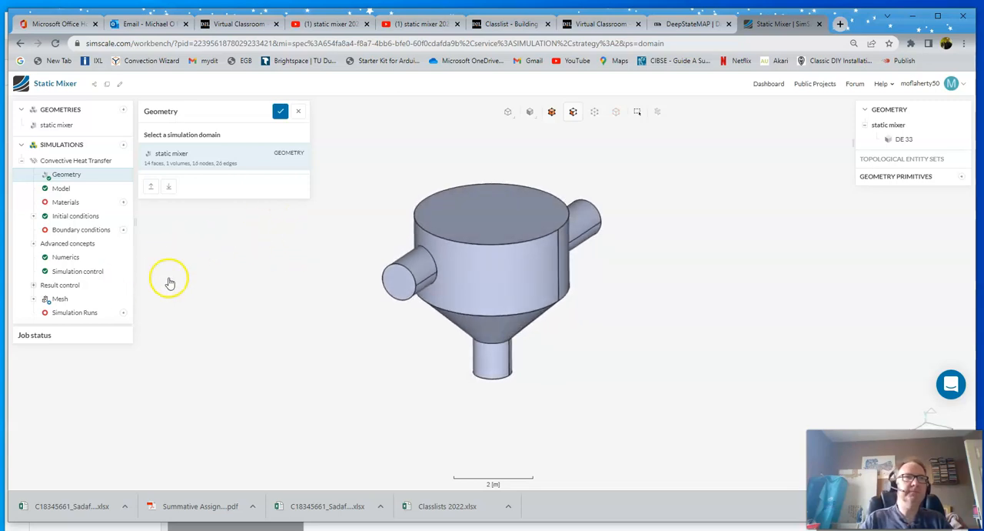
pyautogui.click(61, 189)
pyautogui.click(249, 155)
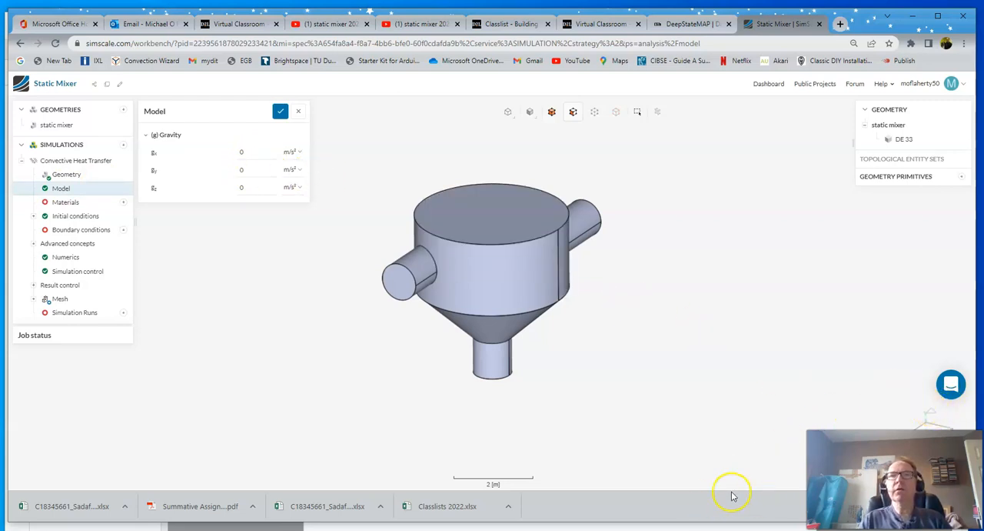
pyautogui.moveTo(559, 523); pyautogui.dragTo(565, 468)
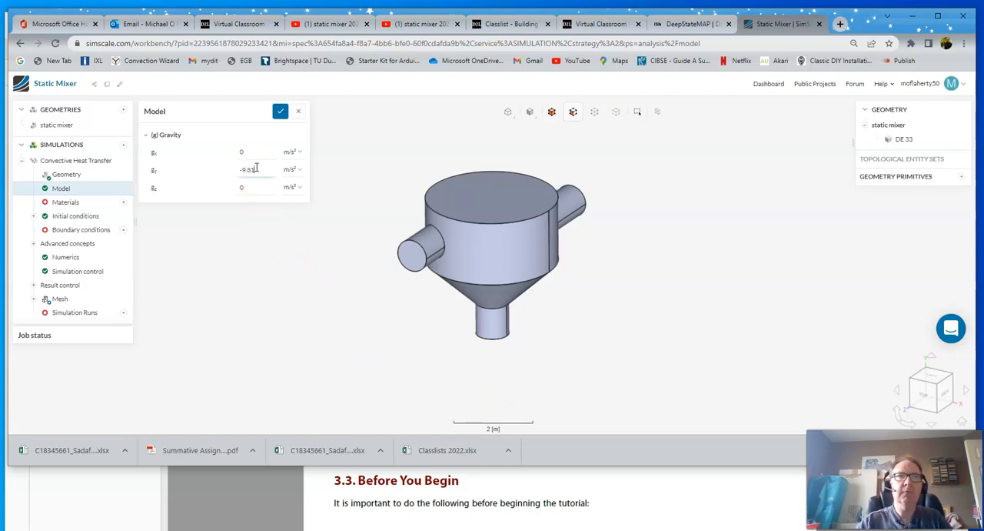
pyautogui.click(281, 113)
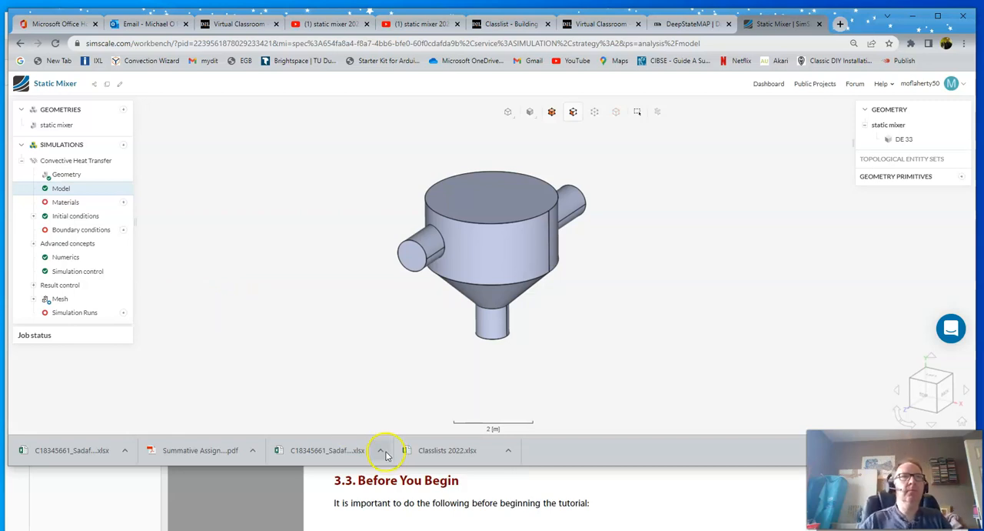
# - Add Water as the fluid material for the mixer volume DE 33 and save it
pyautogui.click(66, 203)
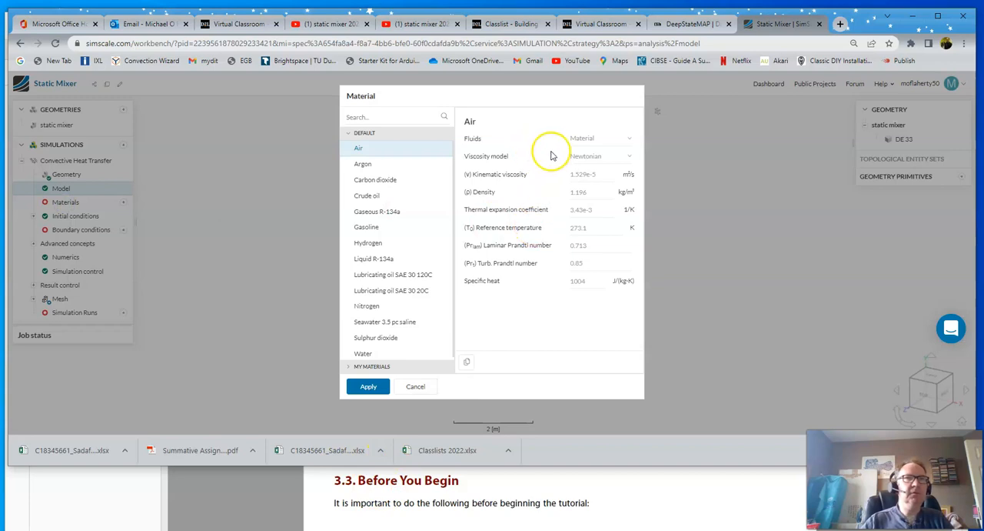
pyautogui.scroll(-1, 379, 283)
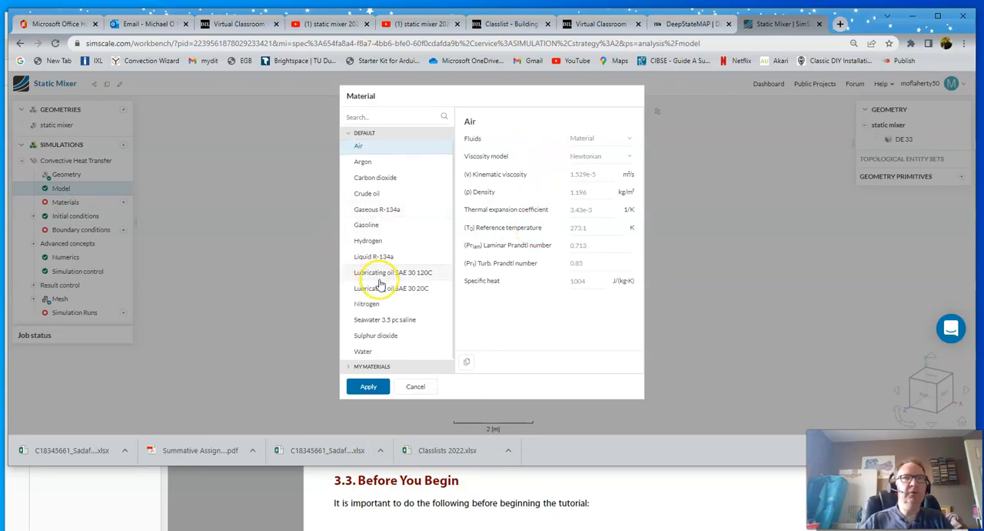
pyautogui.click(368, 352)
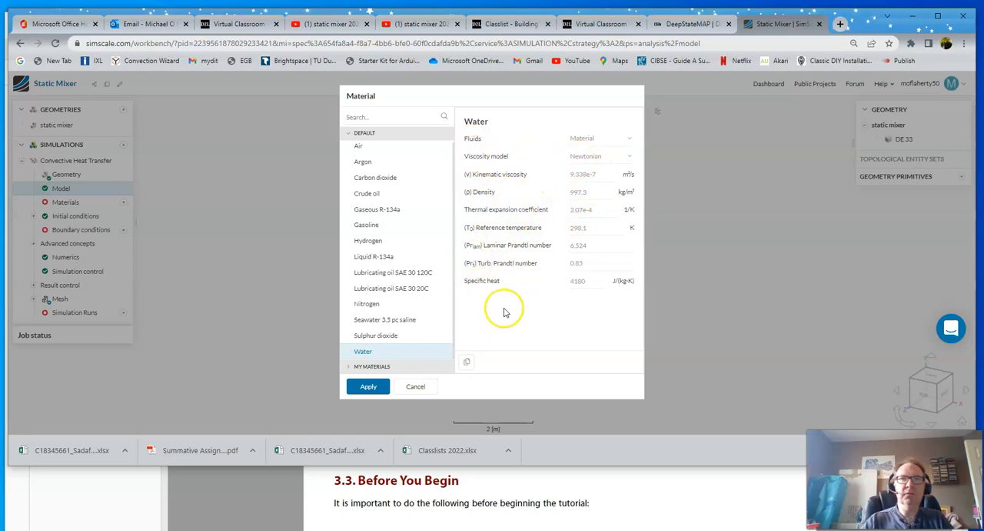
pyautogui.click(369, 387)
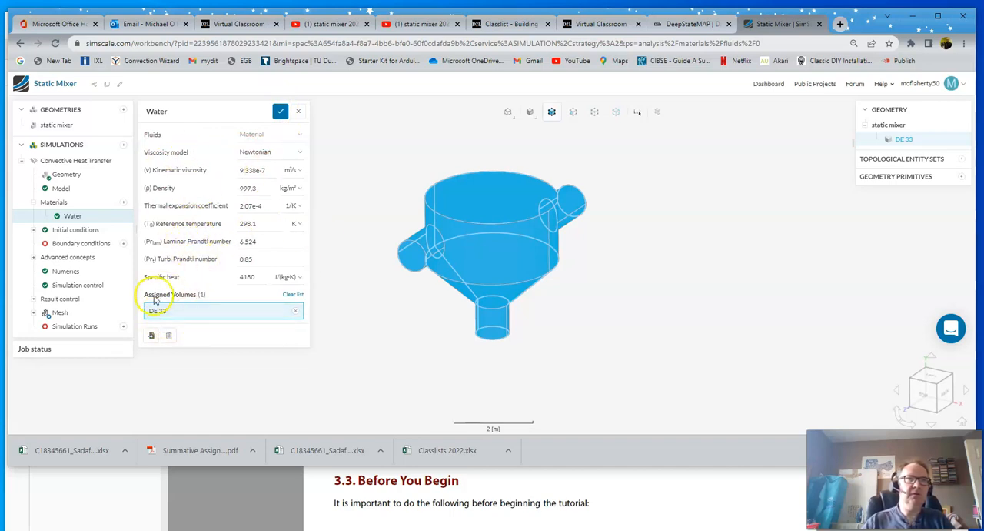
pyautogui.click(280, 111)
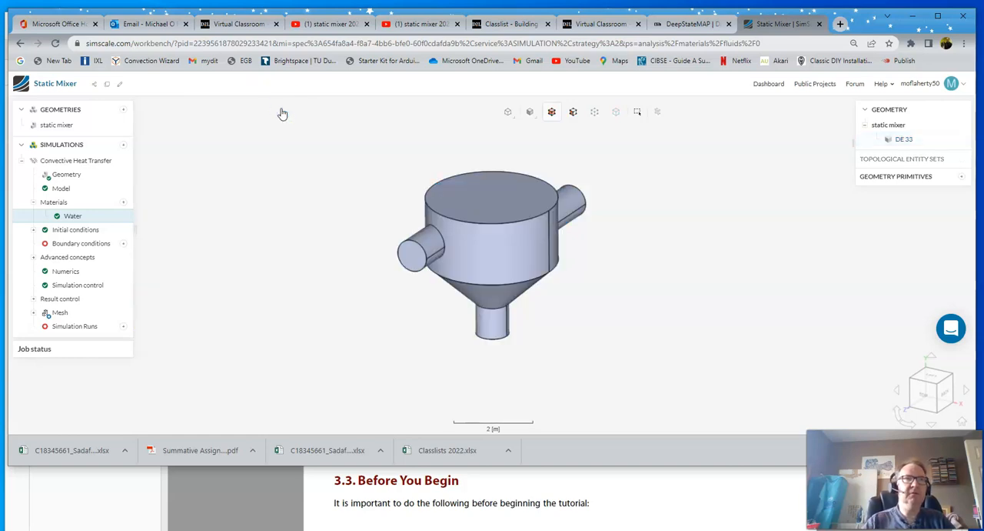
# - Consult the inlet data in StaticMixer.pdf and add a velocity inlet with Uz -2.0 m/s on the front inlet pipe's end face
pyautogui.click(69, 244)
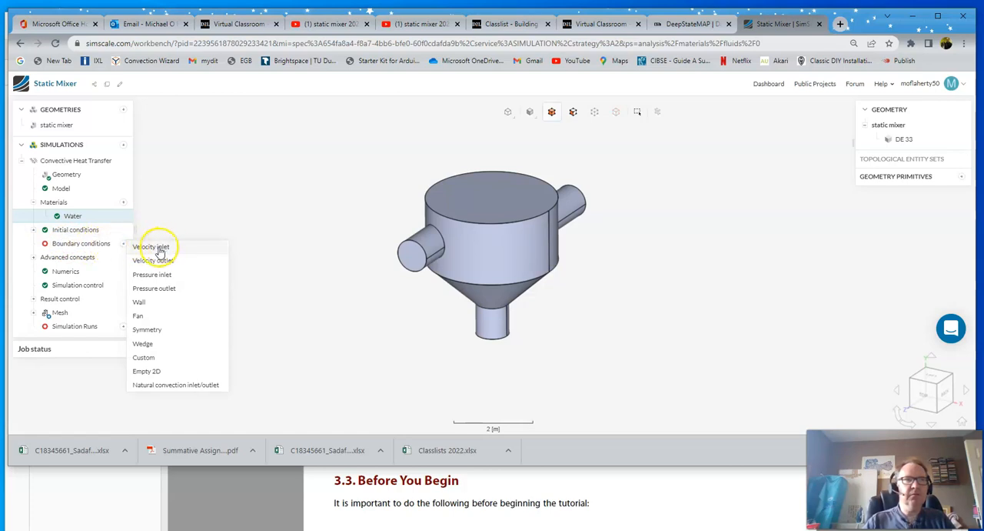
pyautogui.click(433, 493)
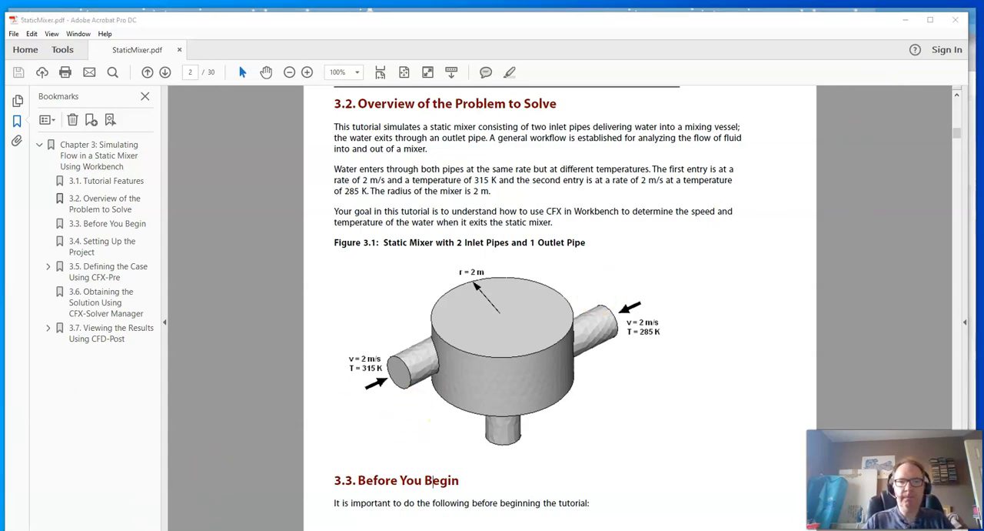
pyautogui.hotkey('alt', 'Tab')
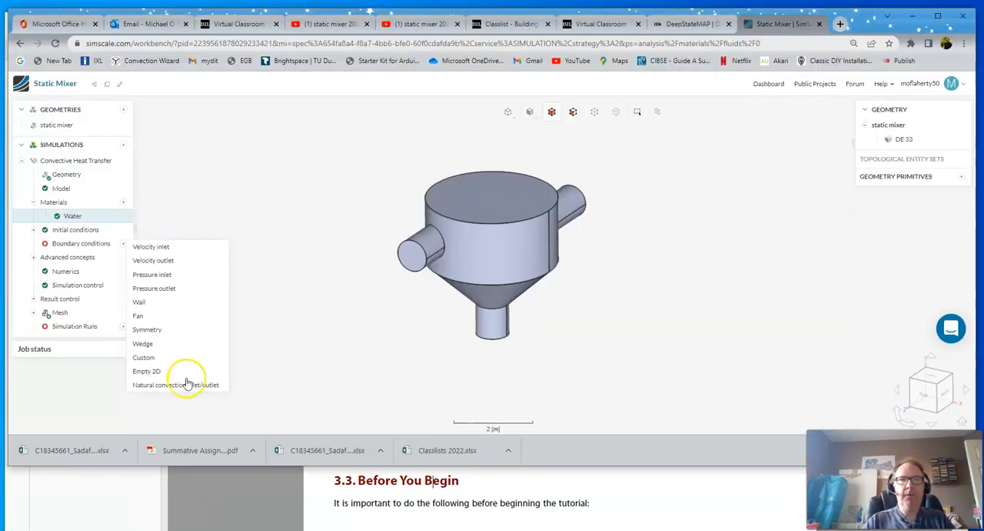
pyautogui.click(161, 249)
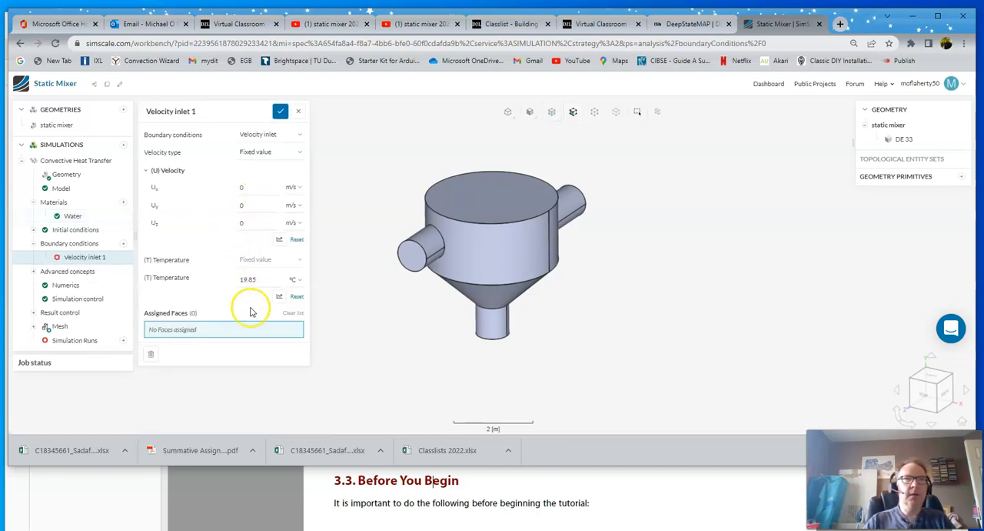
pyautogui.click(415, 260)
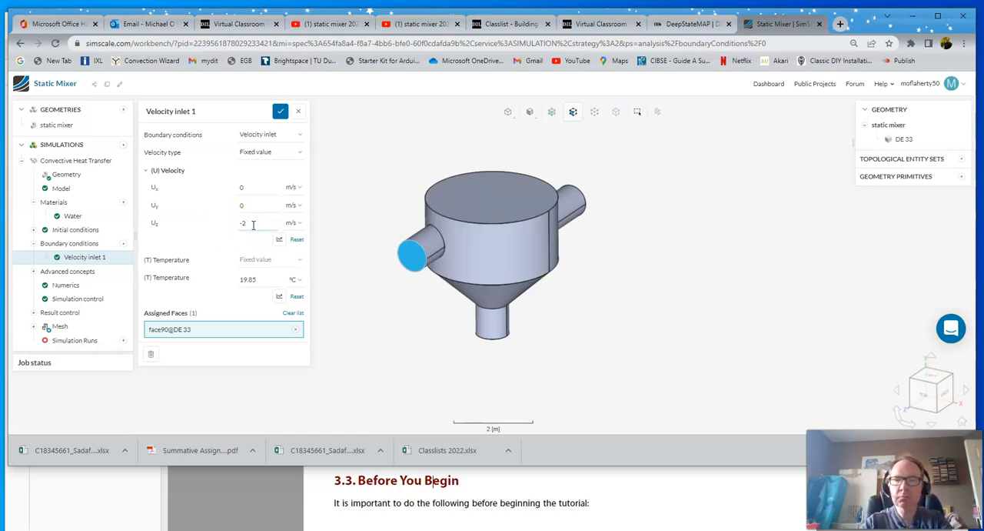
pyautogui.write('0')
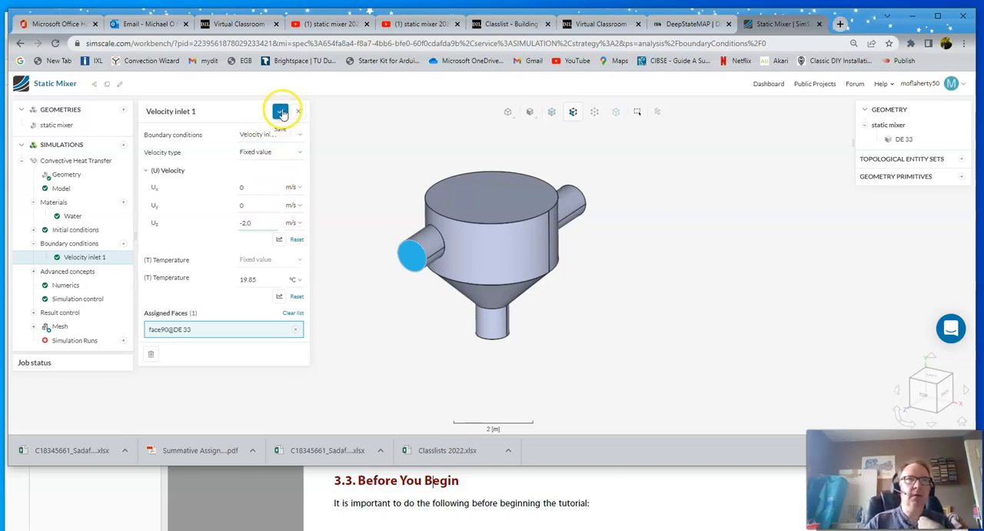
# - Look up the first inlet's temperature in StaticMixer.pdf, set Velocity inlet 1 to 315 K and save it
pyautogui.click(261, 282)
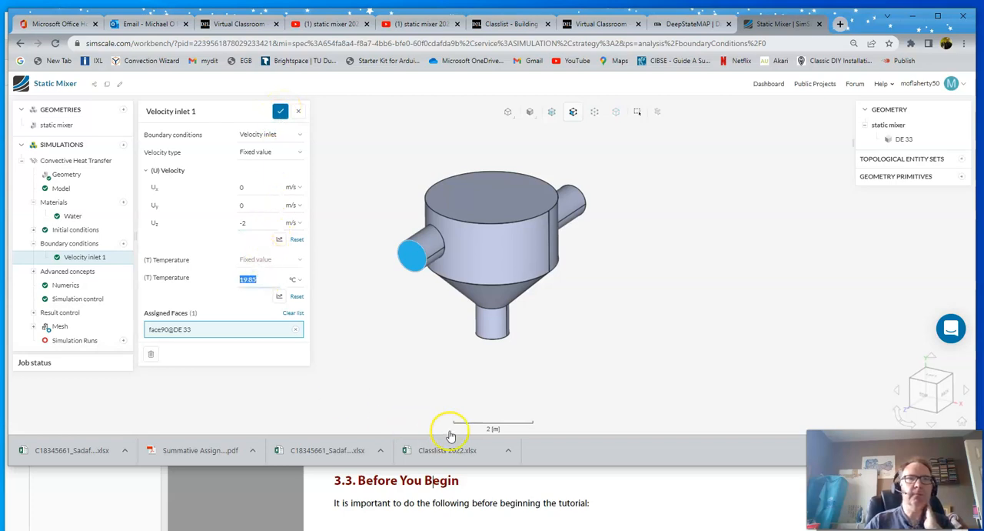
pyautogui.click(484, 483)
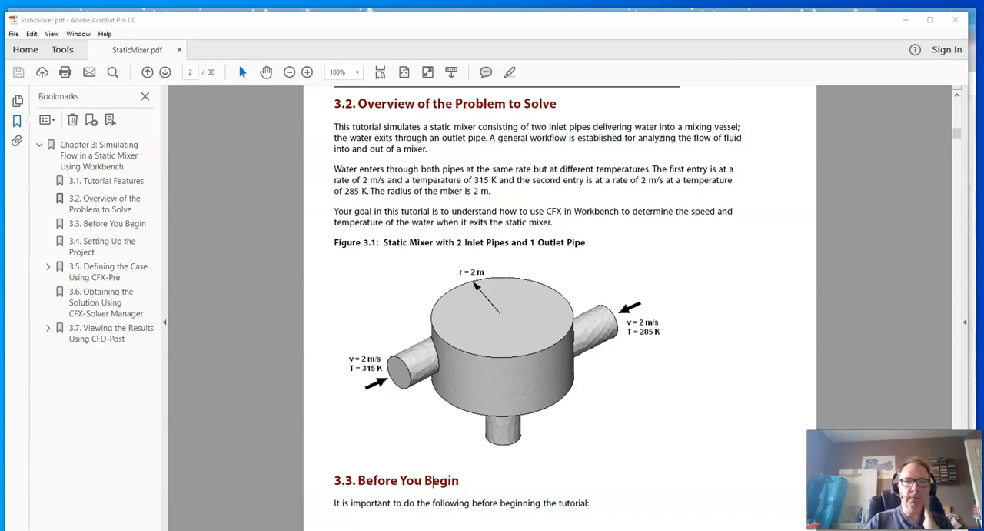
pyautogui.hotkey('alt', 'Tab')
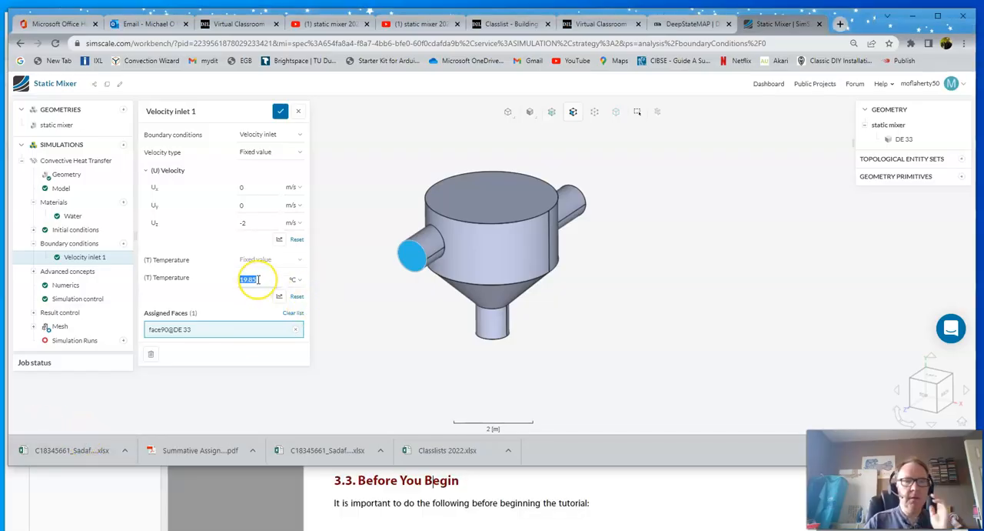
pyautogui.write('315')
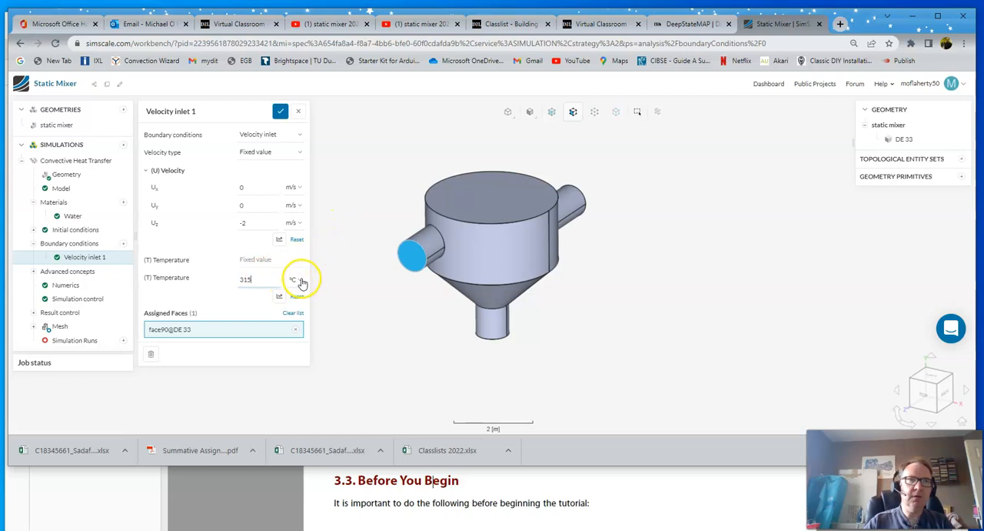
pyautogui.click(296, 279)
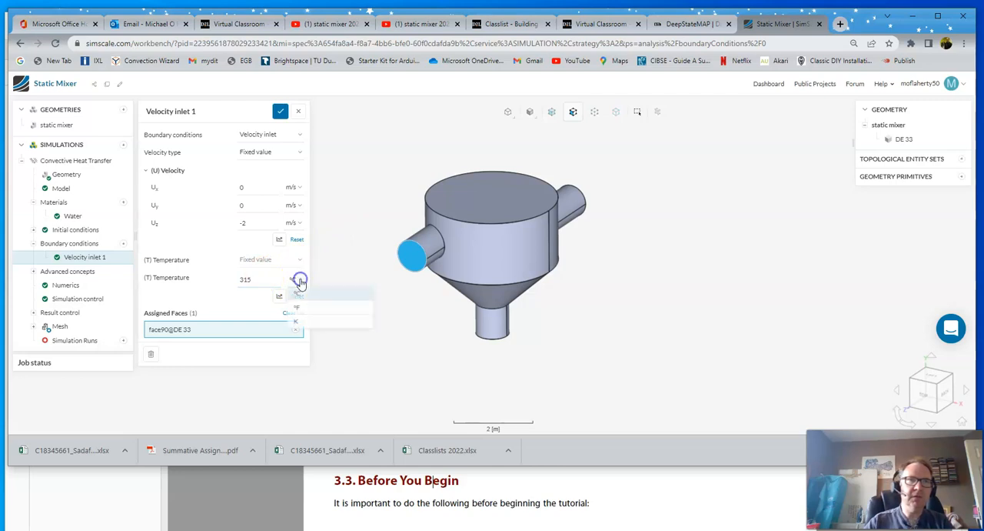
pyautogui.click(299, 323)
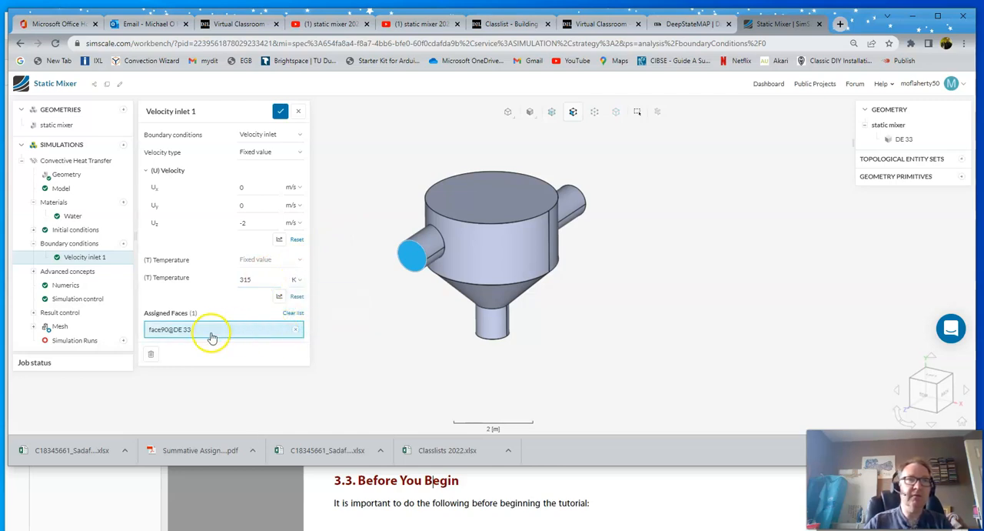
pyautogui.click(281, 112)
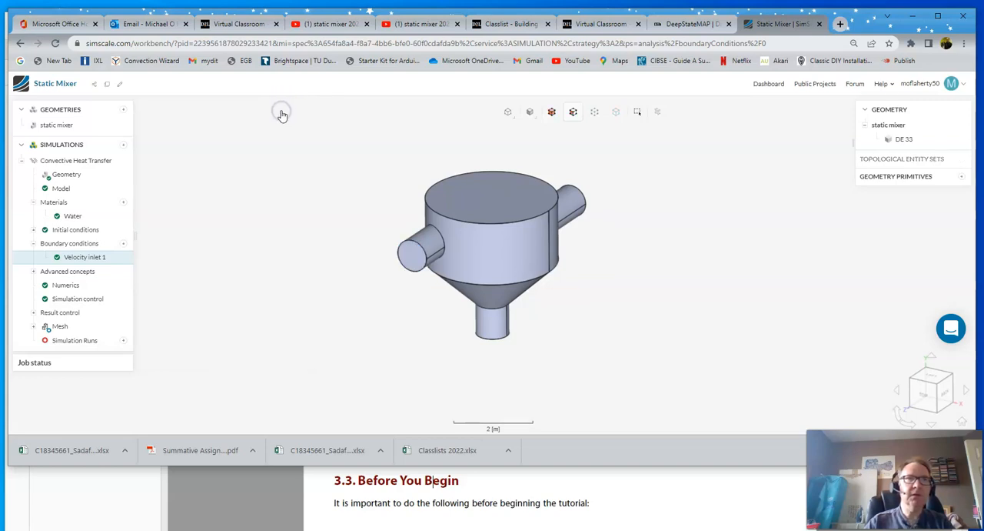
# - Add a second velocity inlet on the end face of the opposite inlet pipe with Uz 2.0 m/s
pyautogui.click(87, 259)
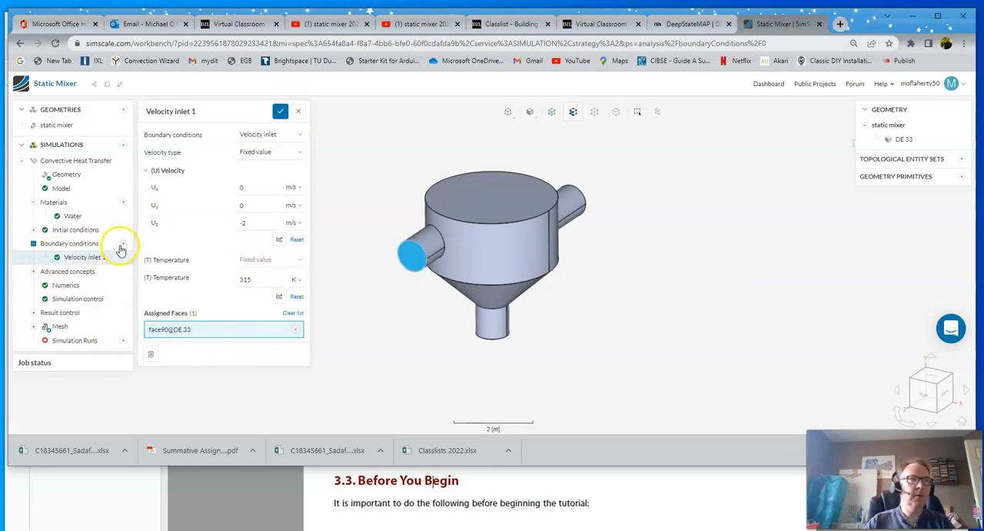
pyautogui.moveTo(638, 271); pyautogui.dragTo(354, 326)
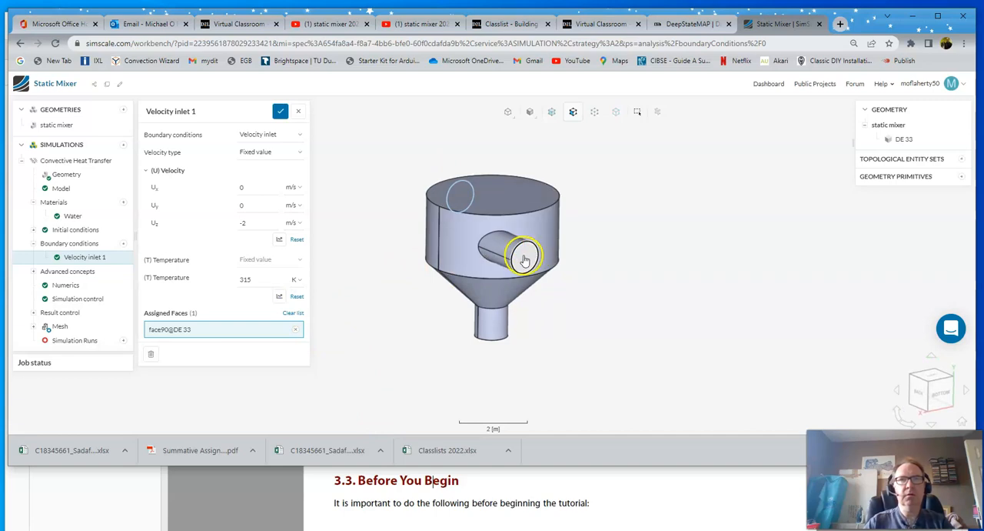
pyautogui.click(124, 243)
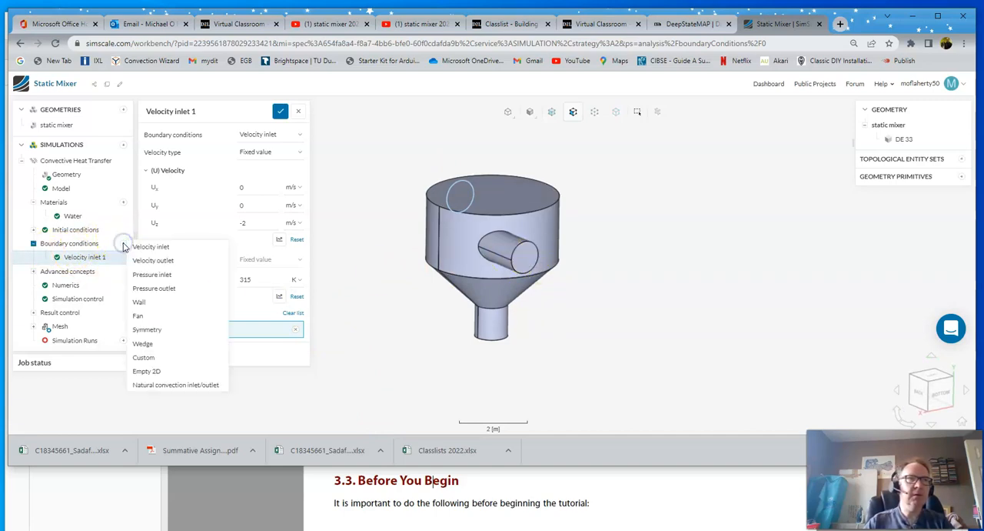
pyautogui.click(150, 246)
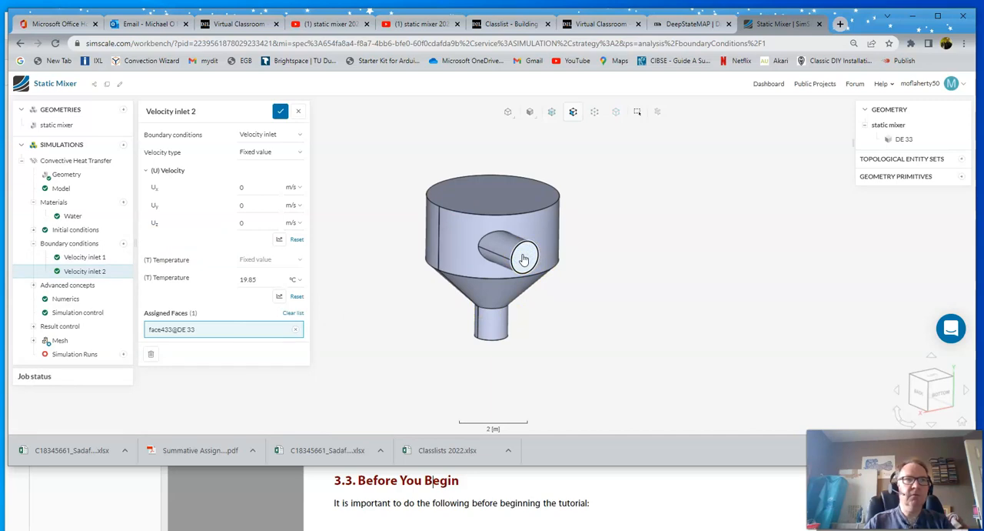
pyautogui.doubleClick(243, 222)
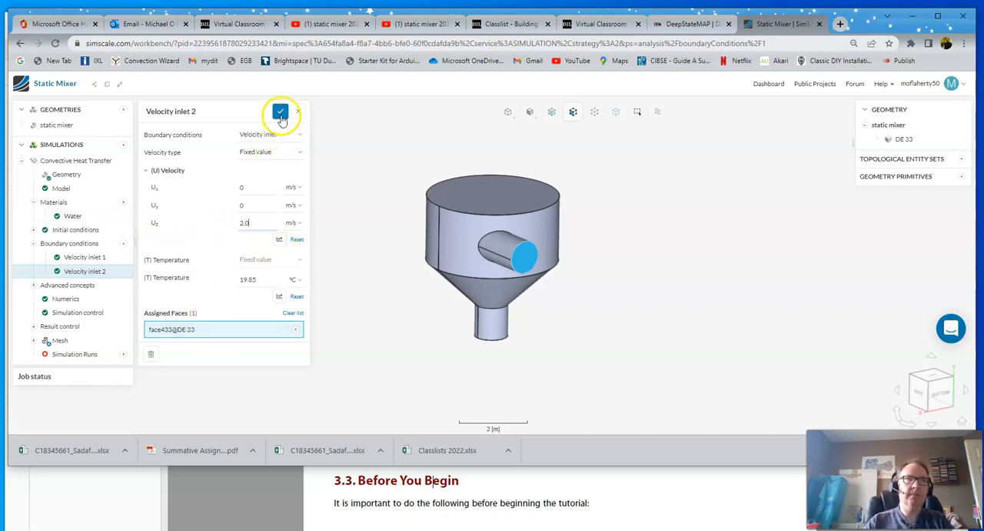
# - Set the temperature of Velocity inlet 2 to 285 K and save the boundary condition
pyautogui.click(253, 279)
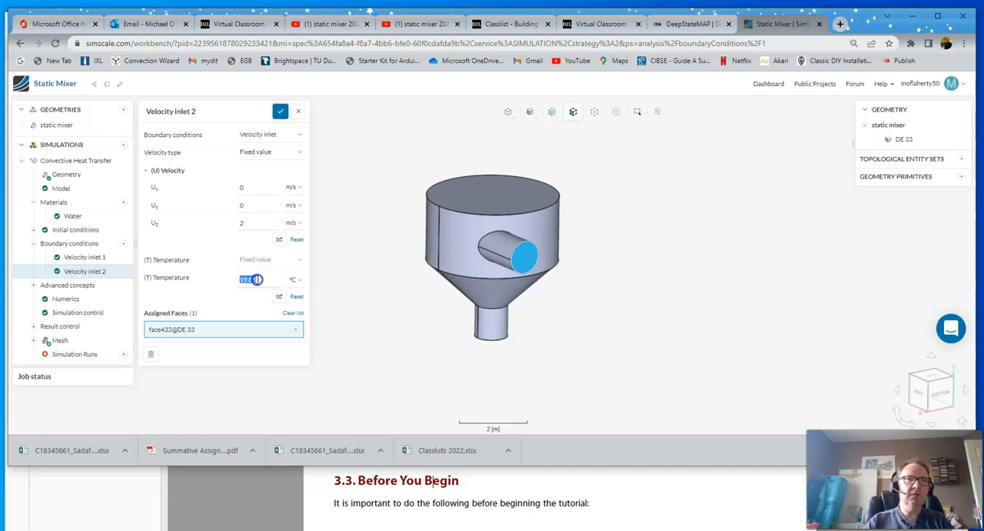
pyautogui.write('20')
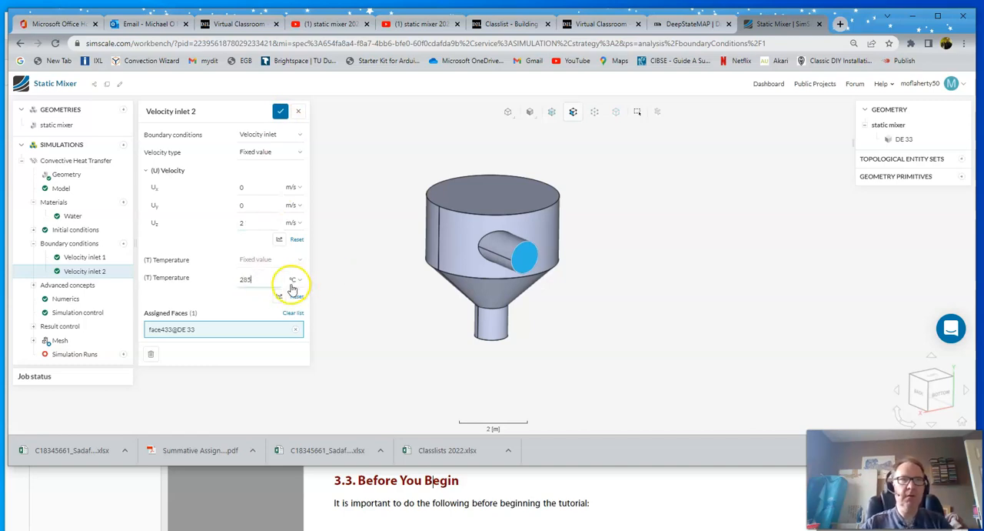
pyautogui.click(293, 281)
pyautogui.click(292, 323)
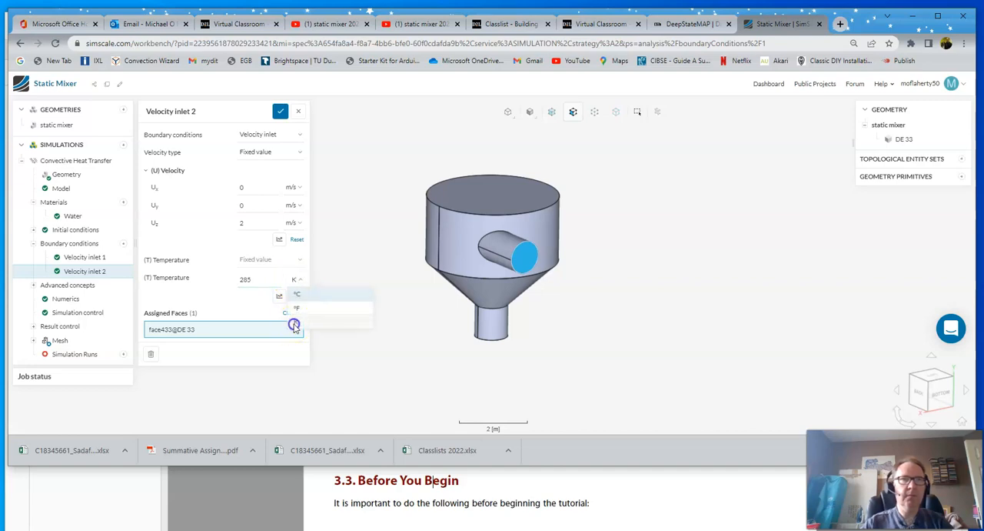
pyautogui.click(281, 114)
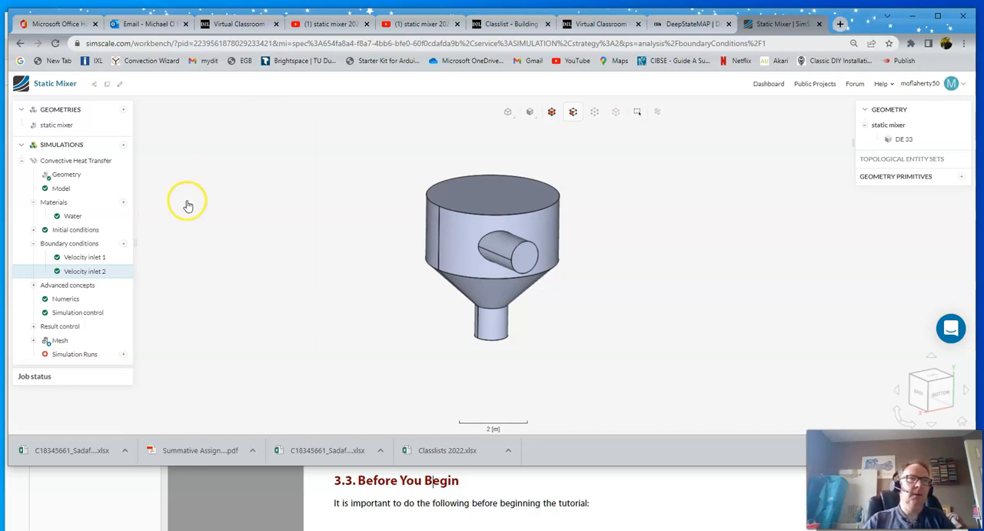
# - Add a pressure outlet with 0 Pa fixed gauge pressure on the bottom pipe's end face and save it
pyautogui.moveTo(489, 368); pyautogui.dragTo(503, 353)
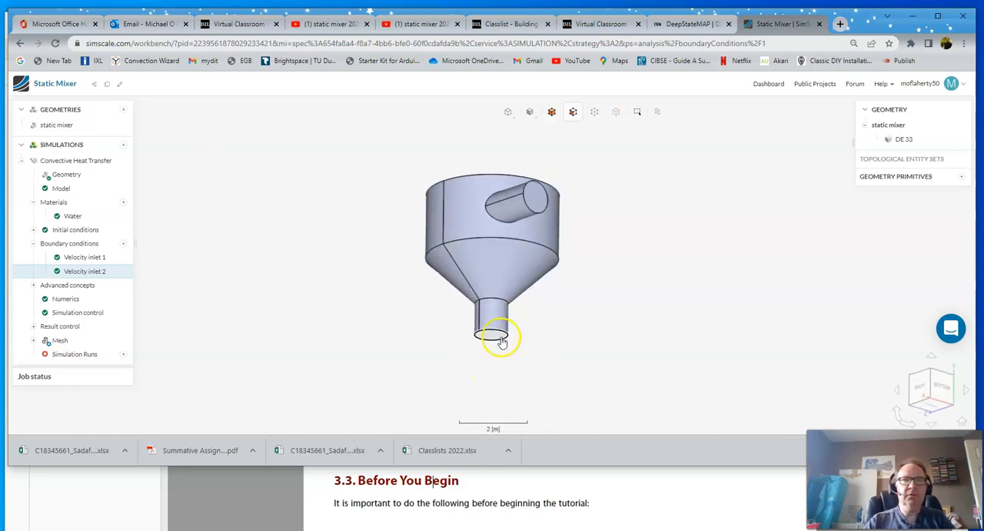
pyautogui.click(123, 245)
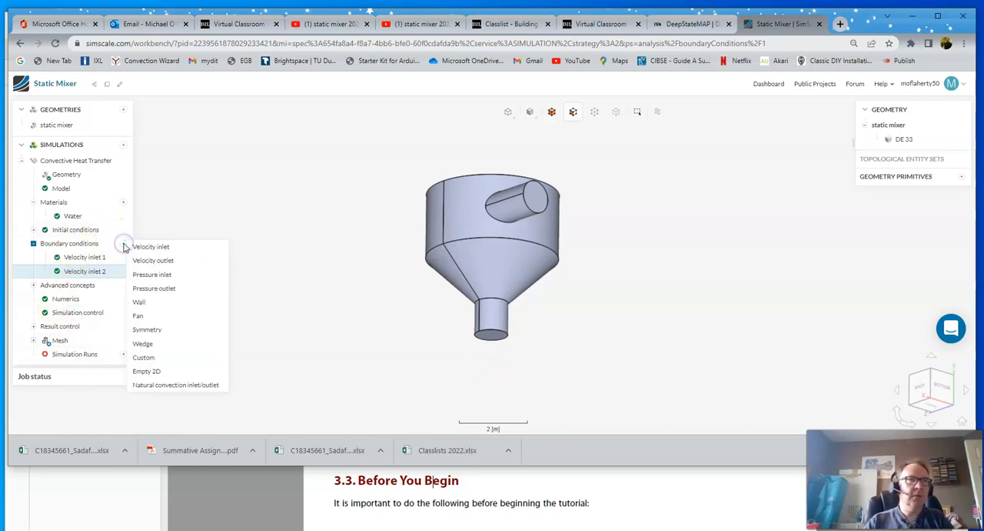
pyautogui.click(164, 289)
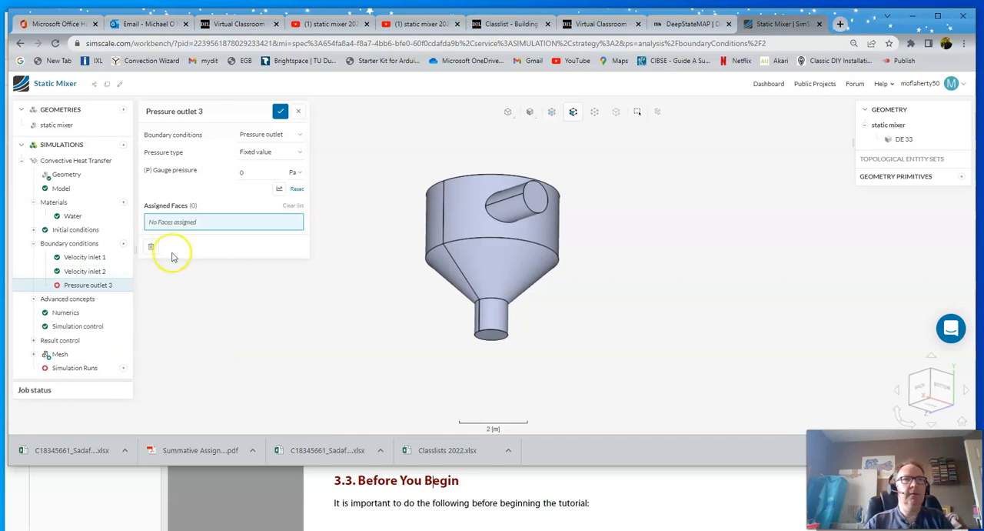
pyautogui.click(492, 336)
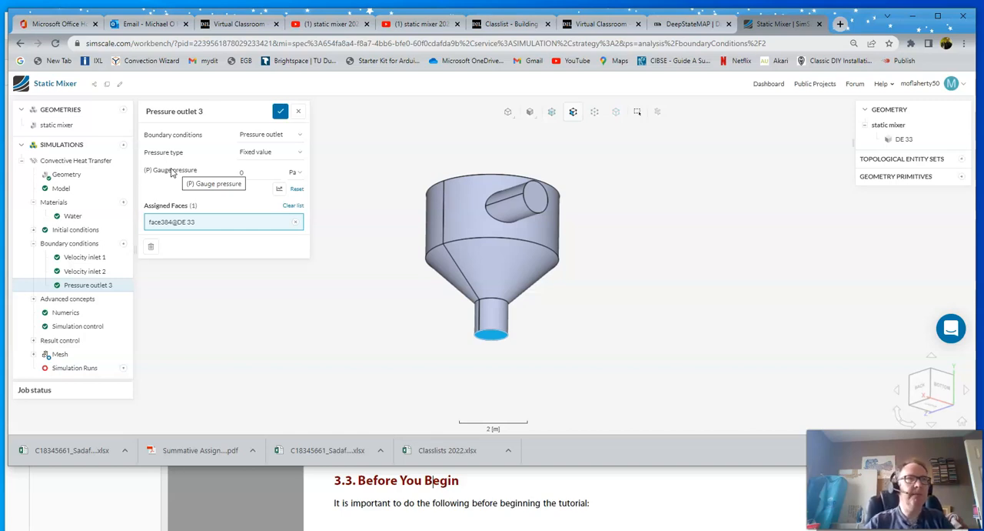
pyautogui.click(246, 173)
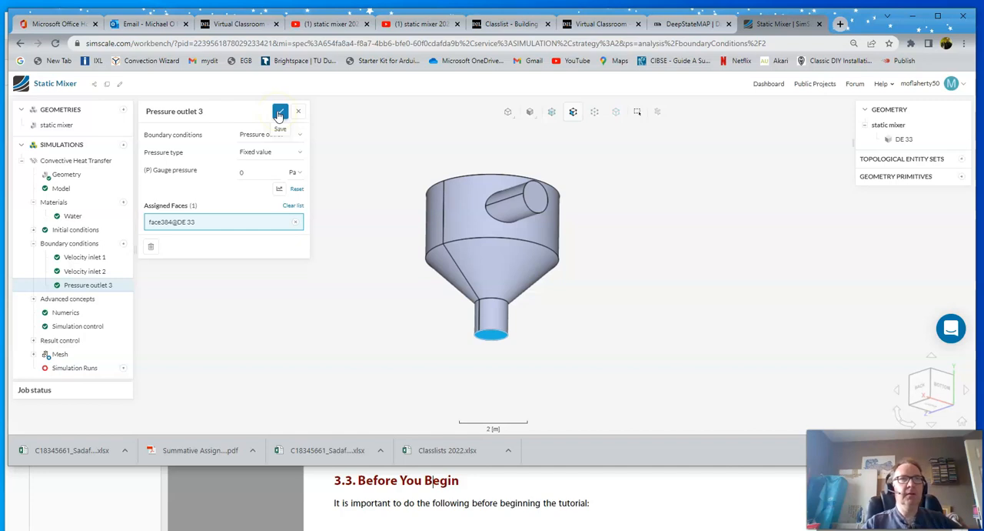
pyautogui.click(280, 114)
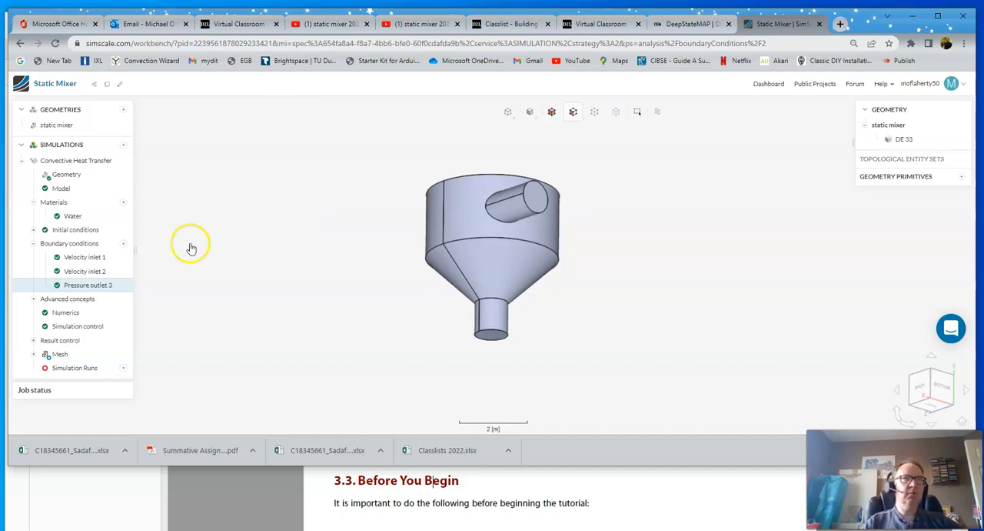
# - Review the settings and assigned faces of Velocity inlet 2, Pressure outlet 3 and Velocity inlet 1
pyautogui.click(80, 274)
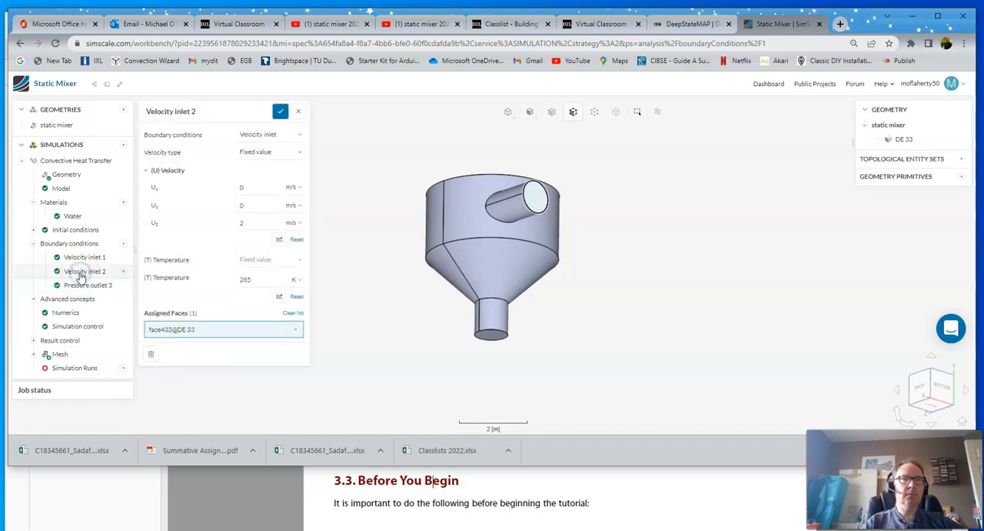
pyautogui.click(86, 285)
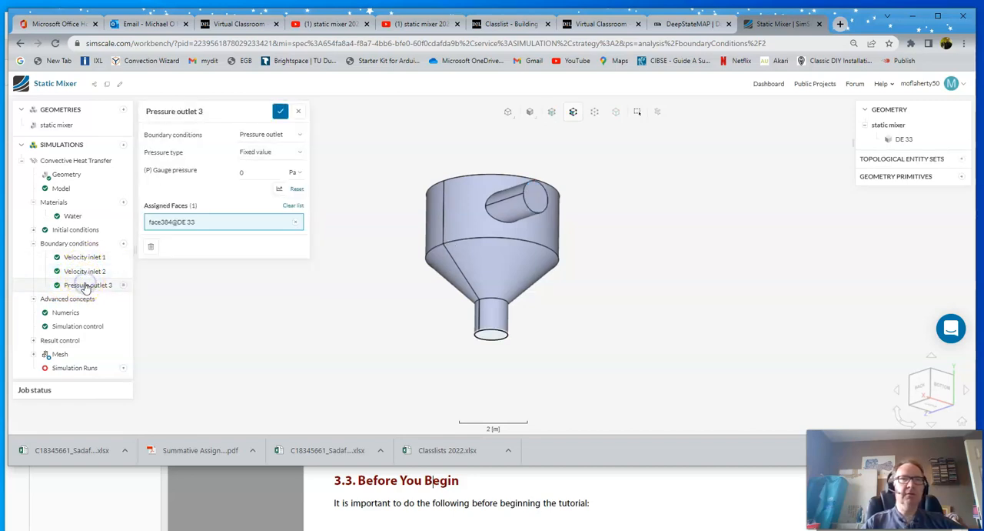
pyautogui.click(90, 261)
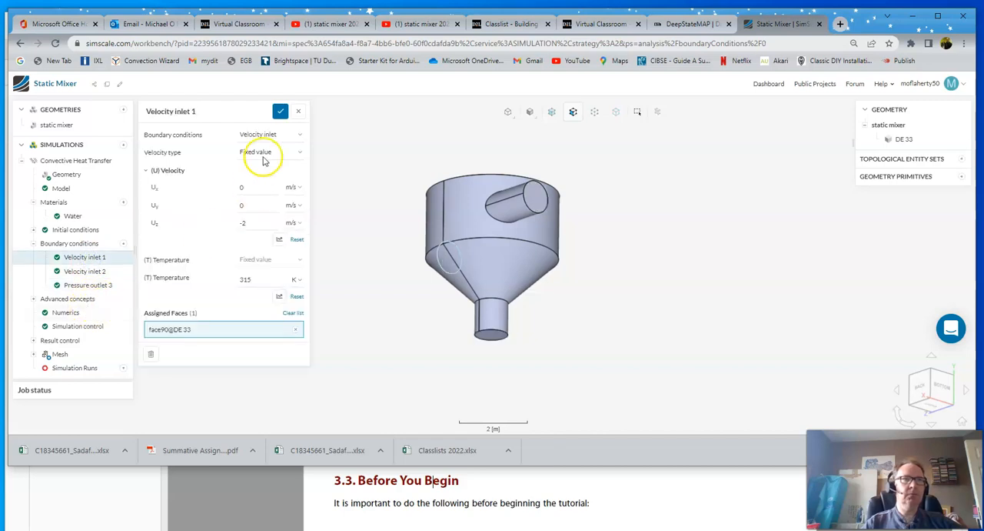
pyautogui.click(280, 110)
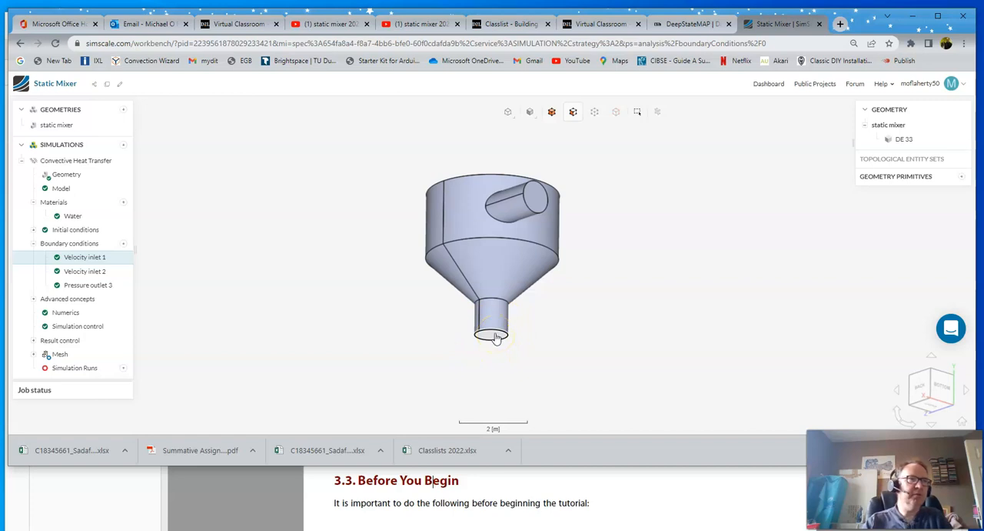
# - Set the automatic mesh sizing's fineness to 3 and generate Mesh 1
pyautogui.click(61, 355)
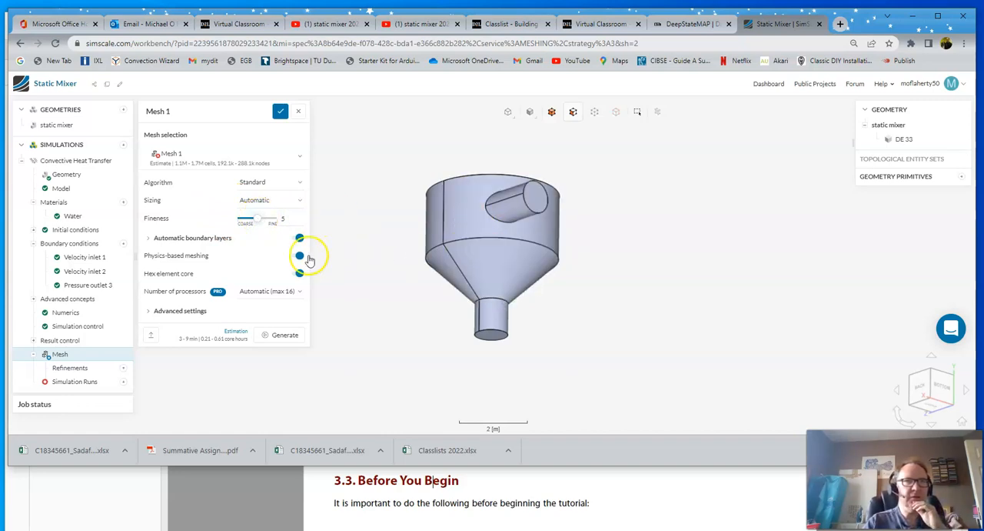
pyautogui.click(258, 220)
pyautogui.moveTo(259, 220); pyautogui.dragTo(254, 220)
pyautogui.doubleClick(300, 219)
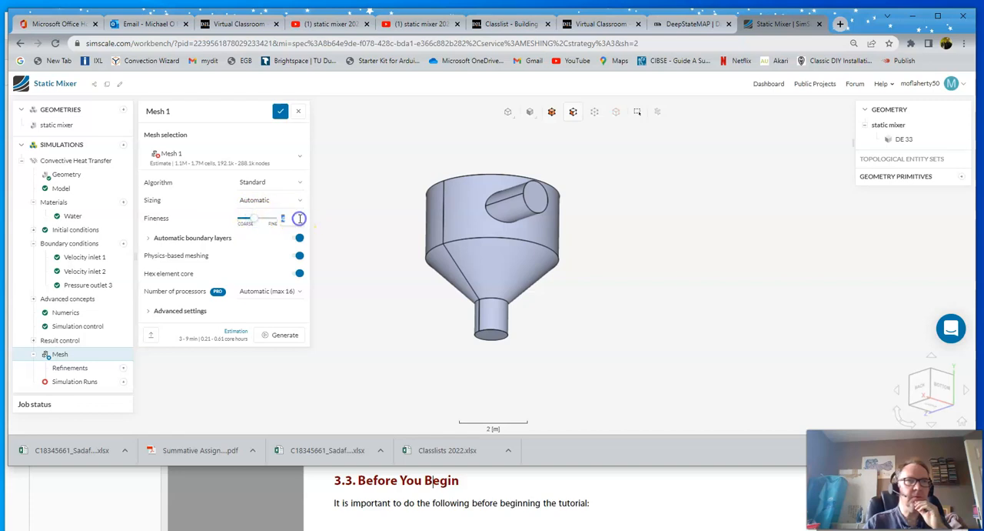
pyautogui.click(285, 335)
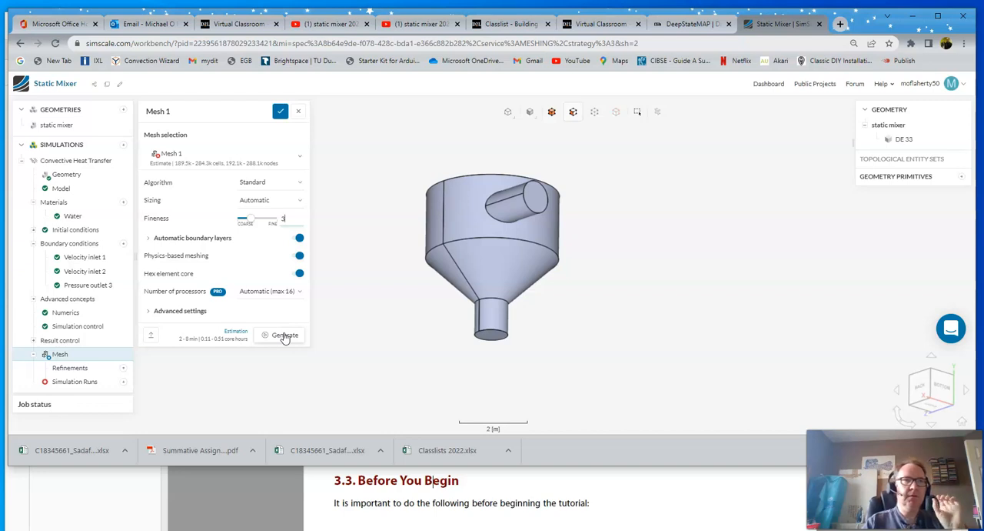
pyautogui.click(280, 336)
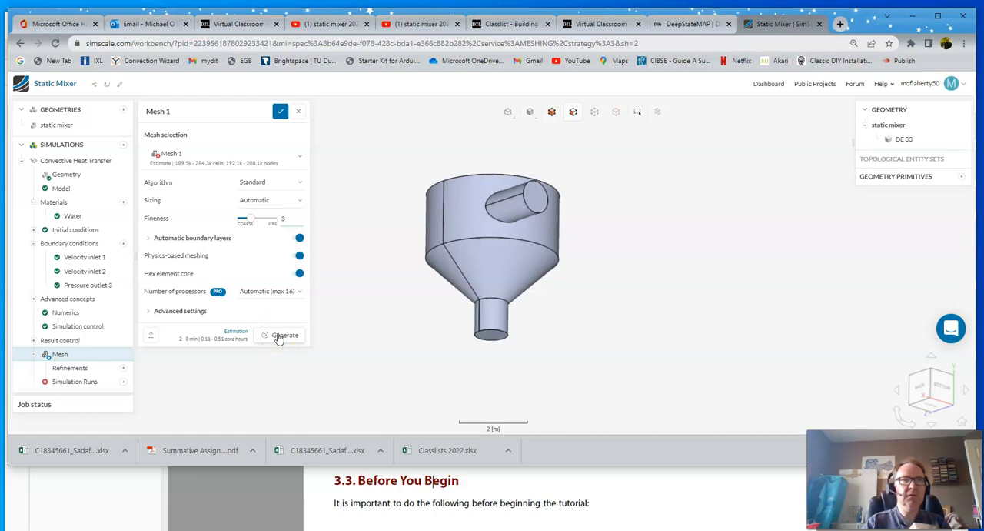
pyautogui.click(279, 337)
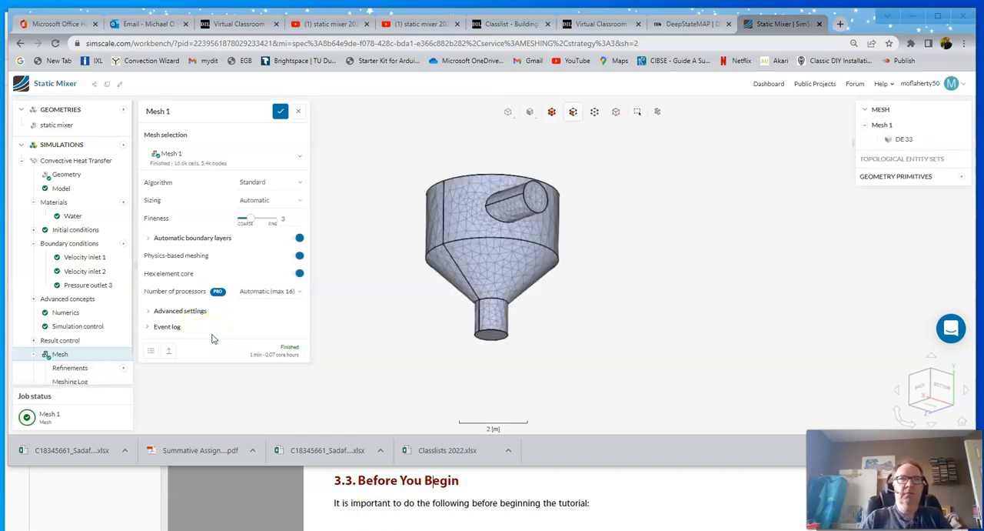
# - Inspect the generated mesh around the vessel and up close on an inlet pipe's end face, and close the mesh settings with a save
pyautogui.moveTo(405, 215); pyautogui.dragTo(406, 339)
pyautogui.moveTo(398, 297); pyautogui.dragTo(324, 250)
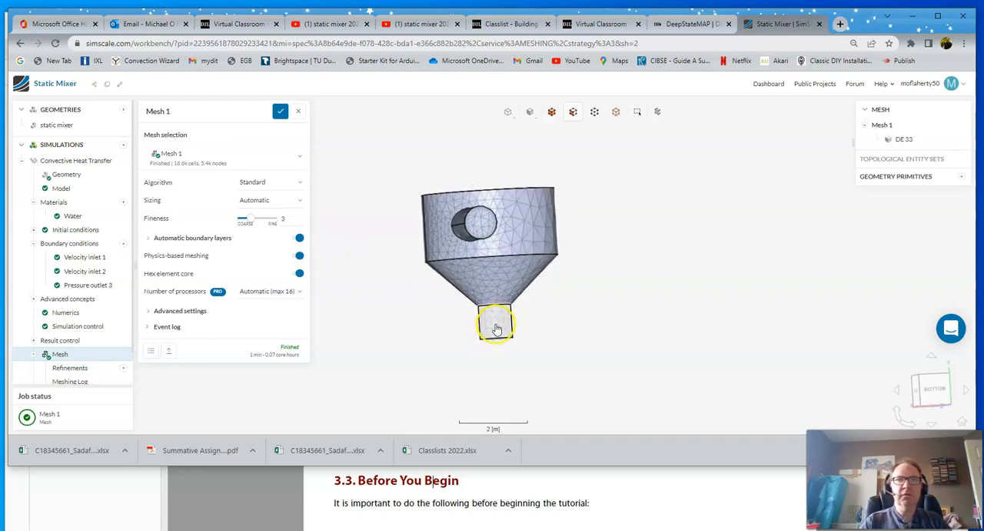
pyautogui.moveTo(591, 210); pyautogui.dragTo(612, 263)
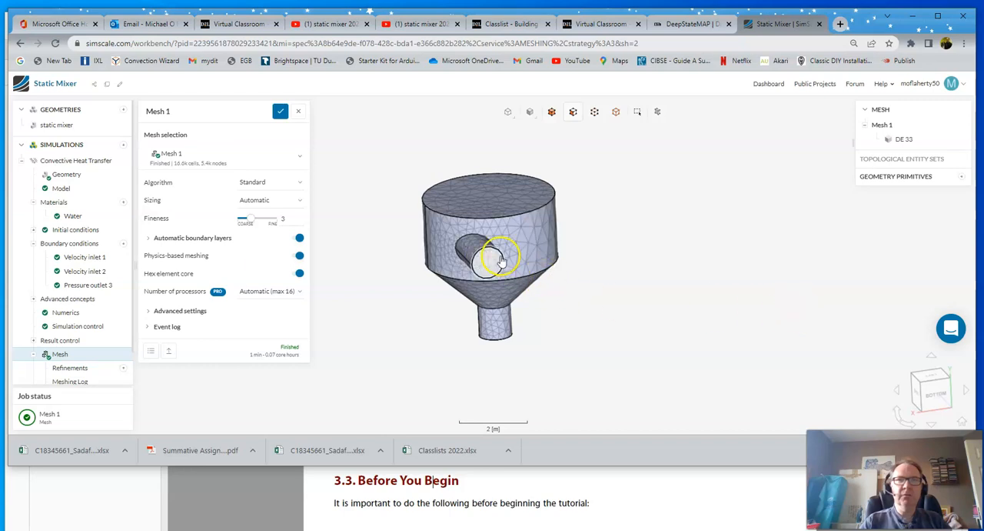
pyautogui.scroll(4, 488, 263)
pyautogui.scroll(5, 489, 263)
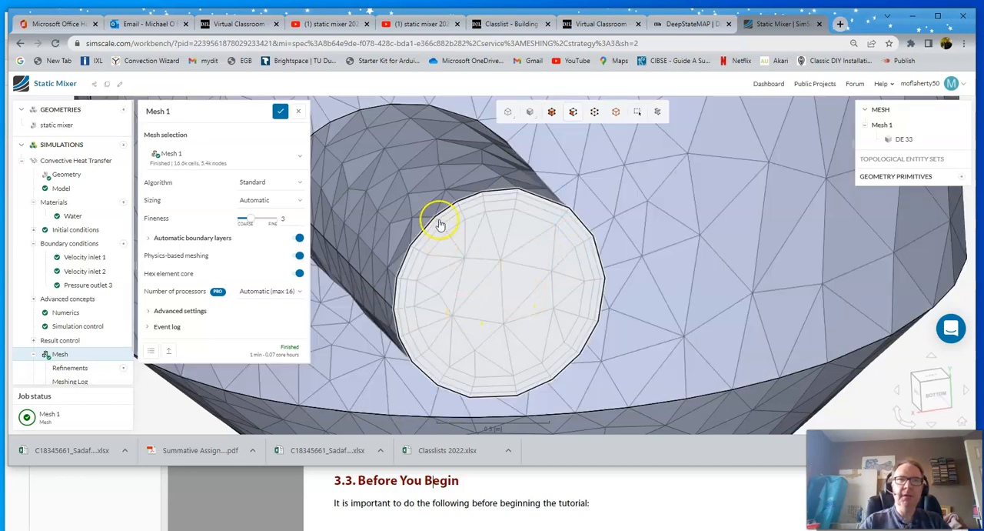
pyautogui.scroll(-5, 508, 288)
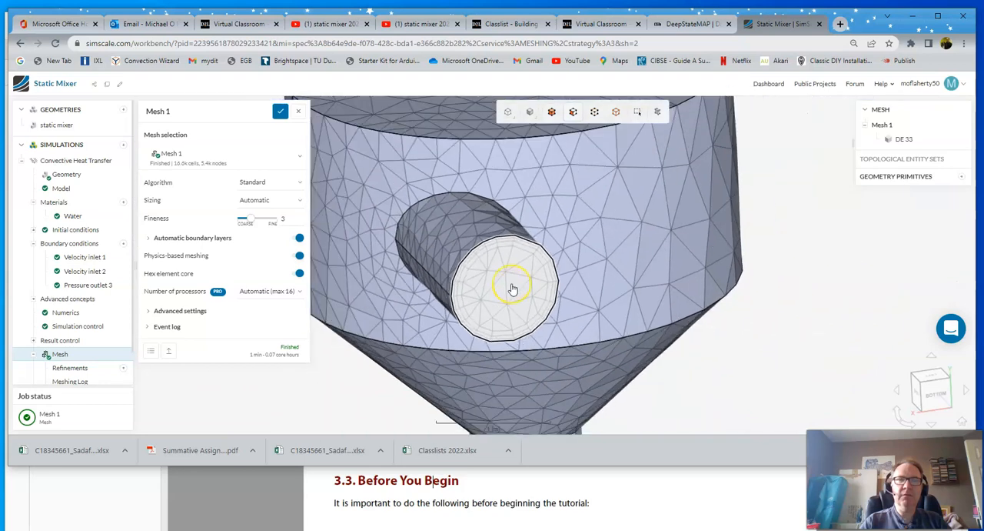
pyautogui.scroll(-3, 513, 288)
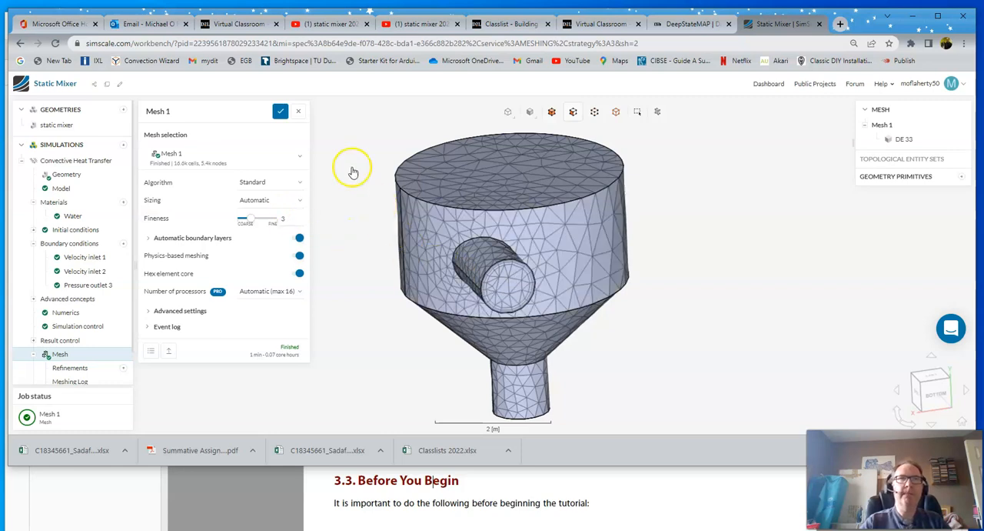
pyautogui.click(279, 113)
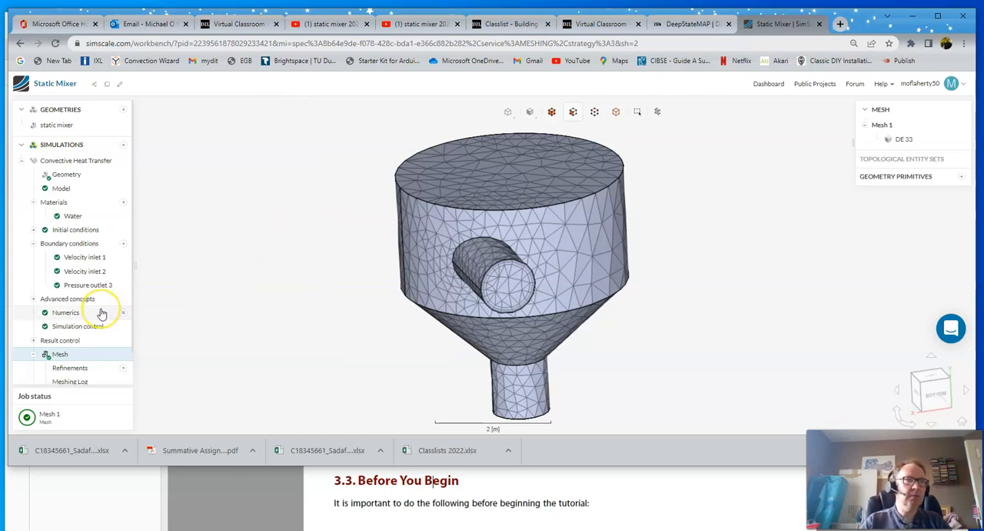
# - Create and start a new simulation run named Run 1
pyautogui.scroll(-1, 100, 312)
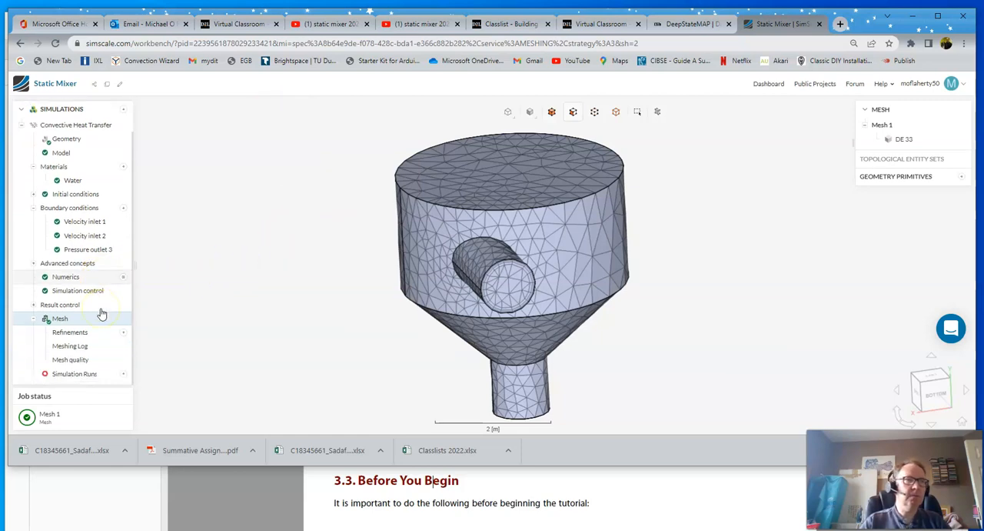
pyautogui.click(123, 374)
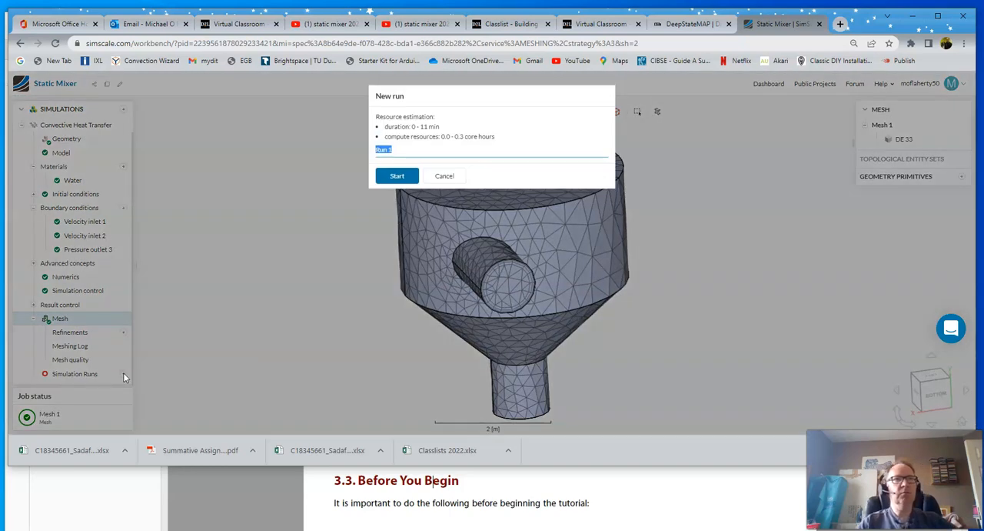
pyautogui.click(397, 176)
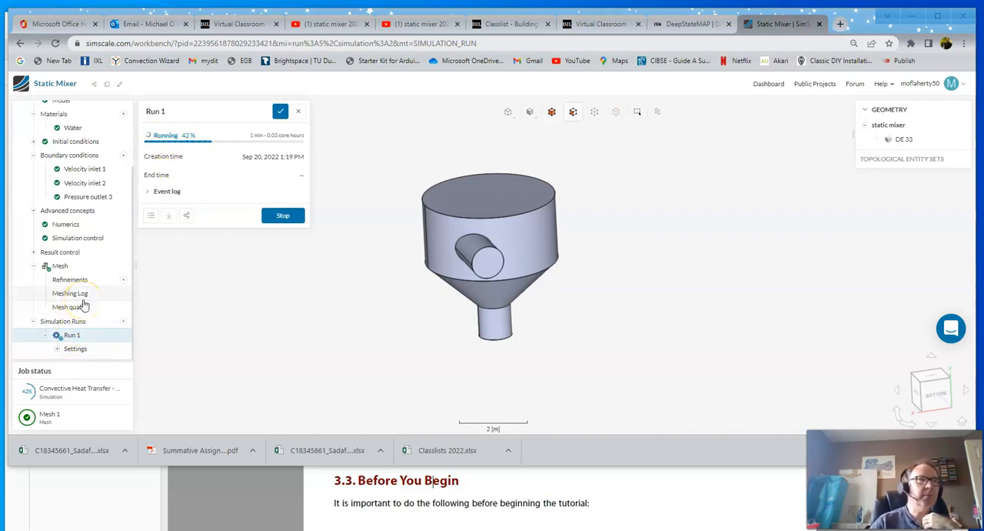
# - Open the residuals convergence plot of Run 1 while the simulation is running
pyautogui.click(57, 350)
pyautogui.scroll(-3, 81, 319)
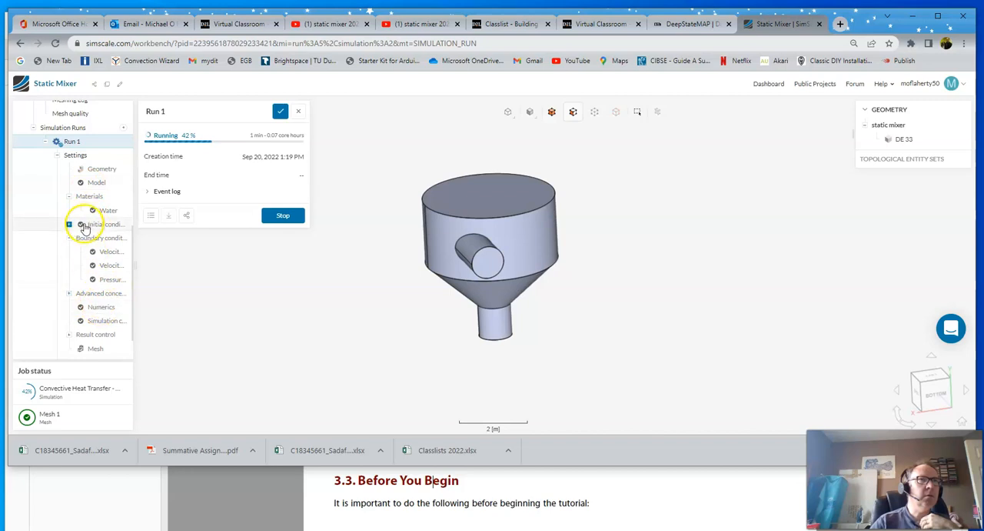
pyautogui.click(71, 141)
pyautogui.scroll(-1, 89, 273)
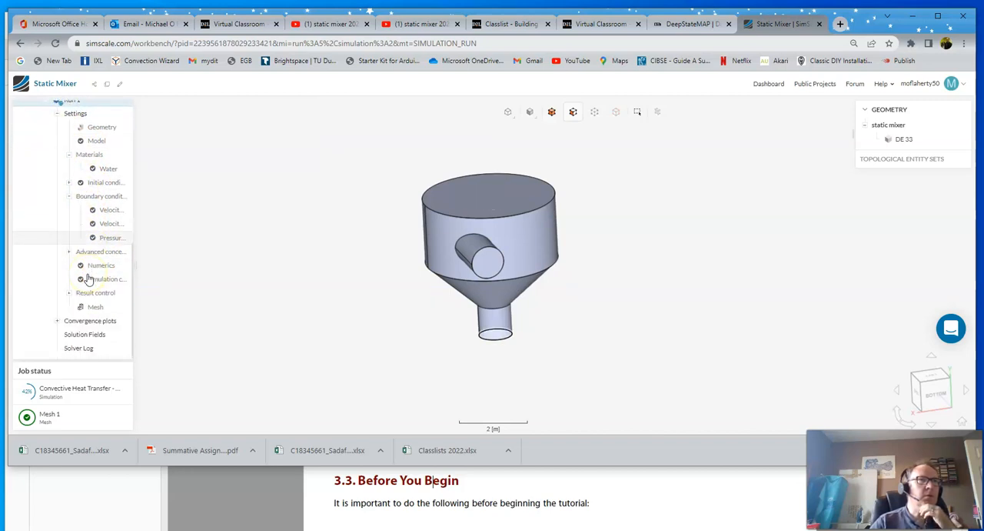
pyautogui.click(57, 321)
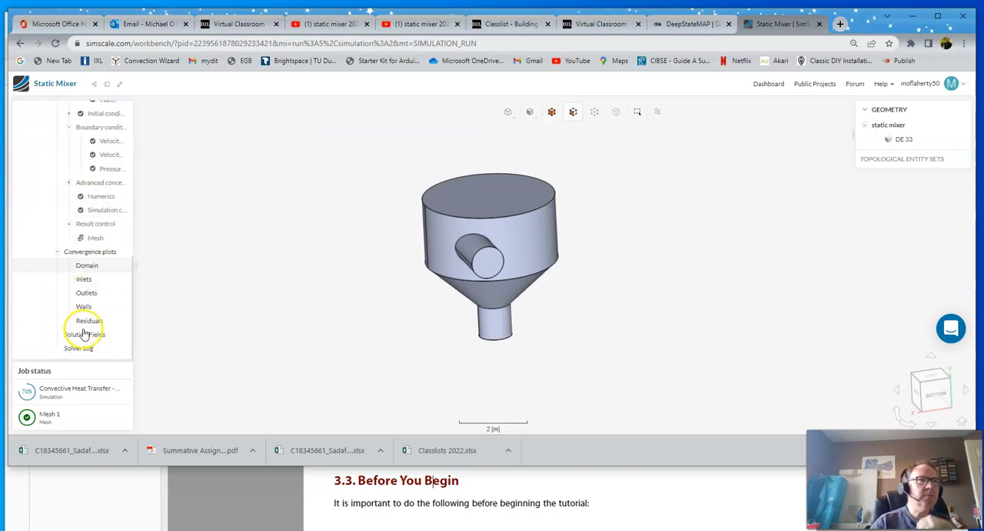
pyautogui.click(89, 321)
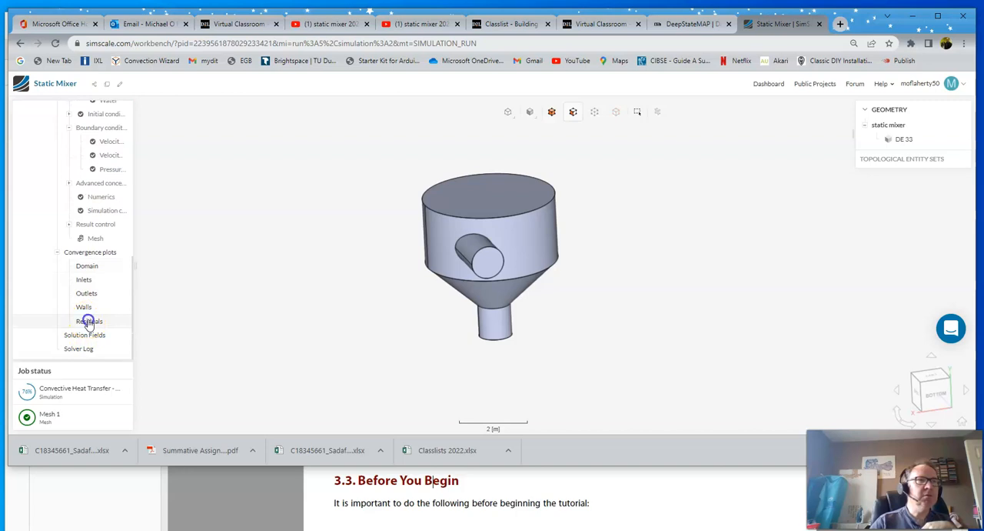
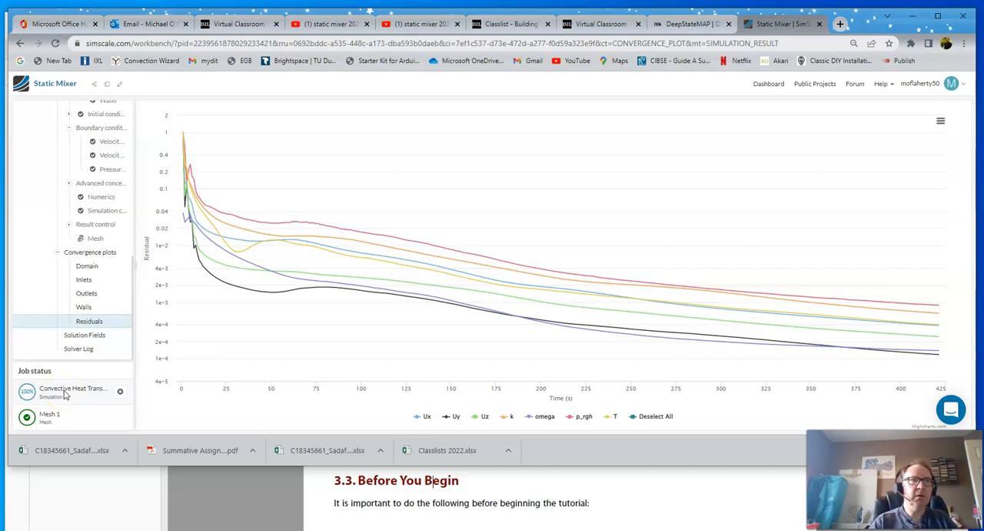
# - Open the finished Run 1's results for post-processing and turn off Parts Color so only Cutting Plane 1 shows
pyautogui.click(66, 393)
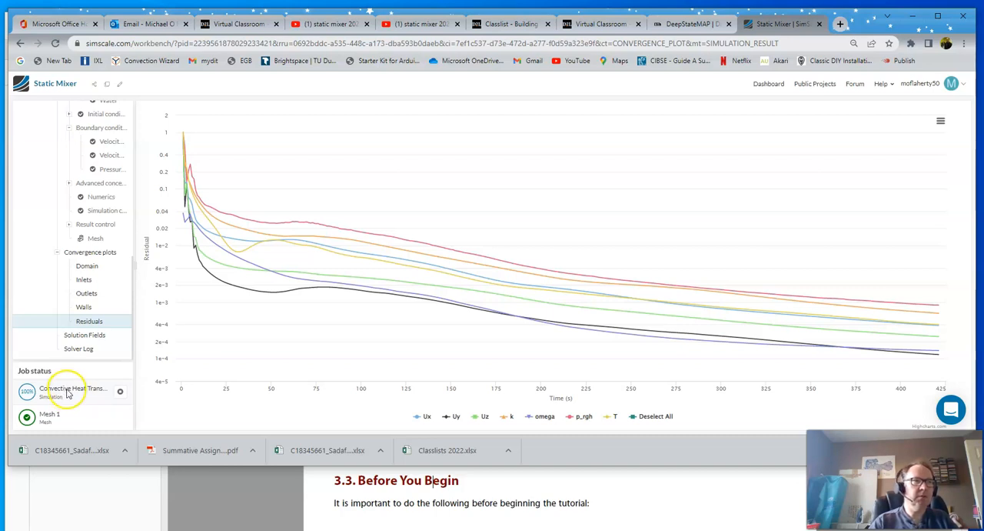
pyautogui.click(76, 392)
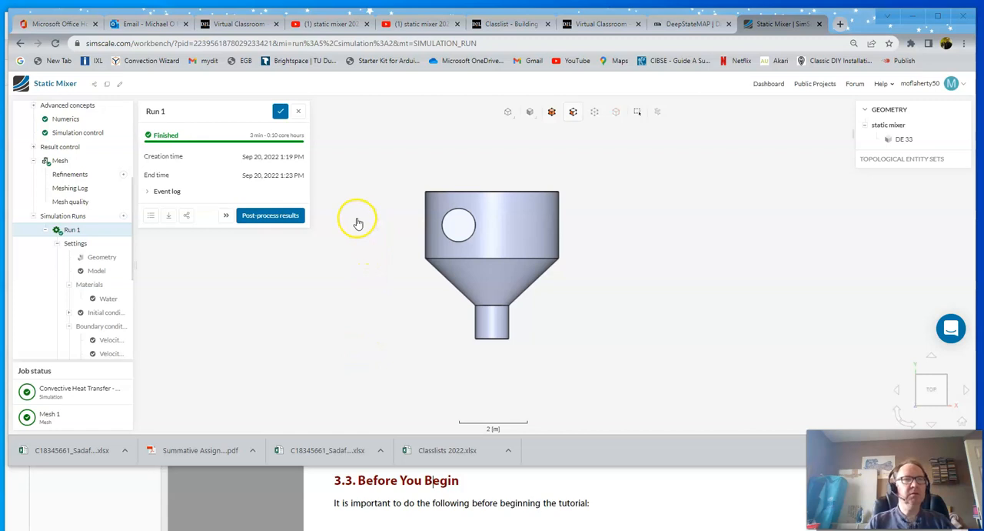
pyautogui.click(275, 217)
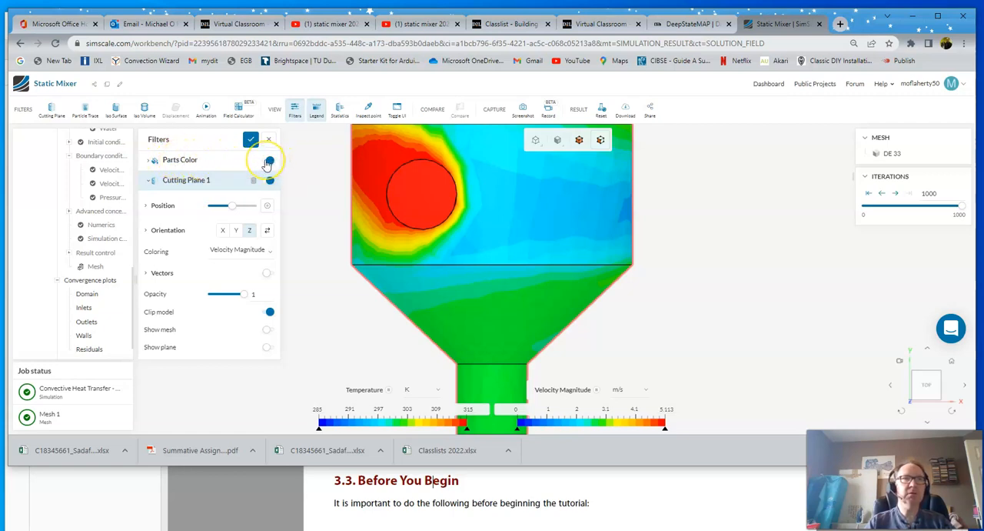
pyautogui.click(269, 162)
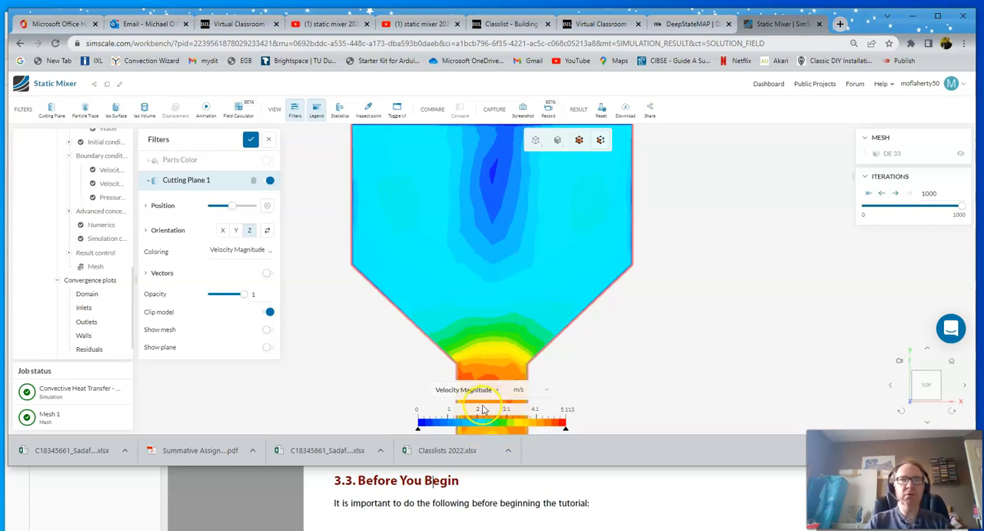
# - Set Cutting Plane 1's orientation to Y, view it face-on and move it up to the level of the two inlet pipes
pyautogui.click(237, 231)
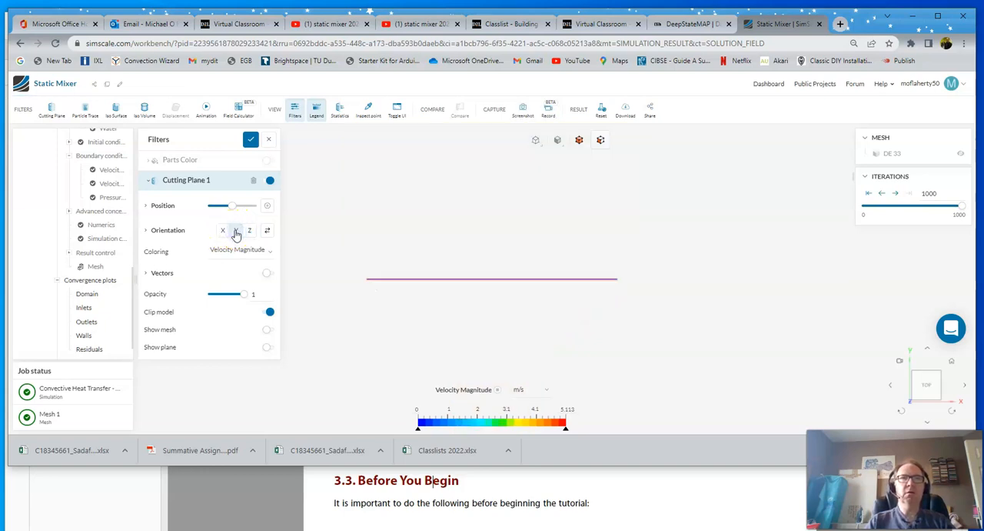
pyautogui.moveTo(531, 193); pyautogui.dragTo(526, 306)
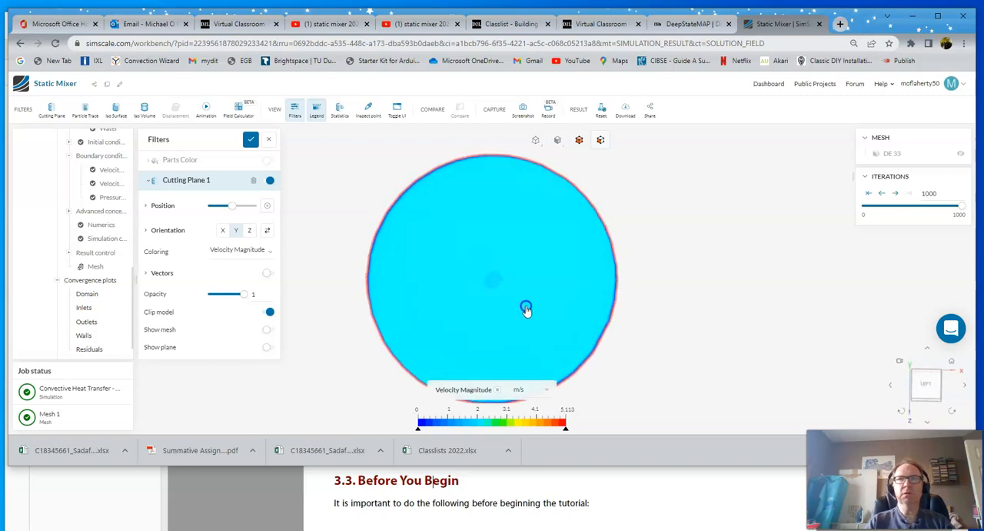
pyautogui.click(926, 383)
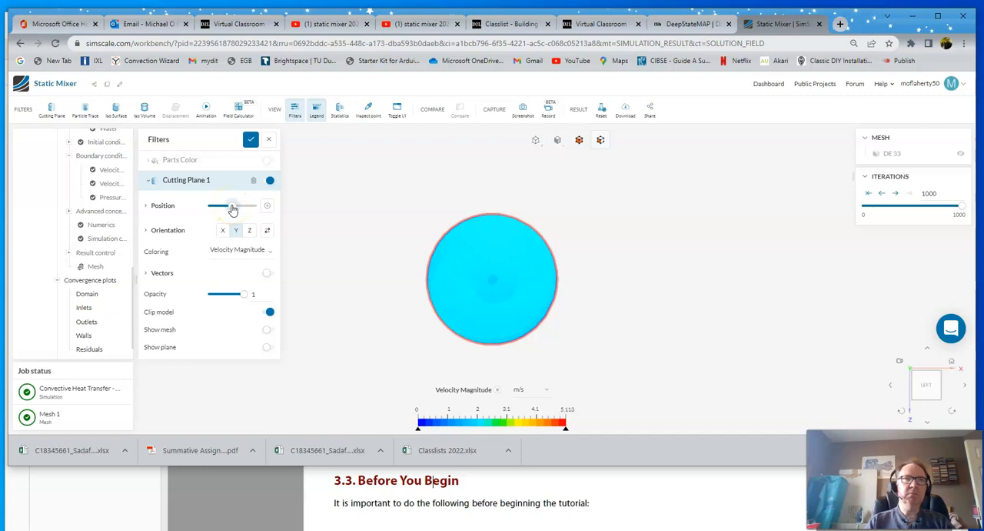
pyautogui.moveTo(233, 208); pyautogui.dragTo(243, 211)
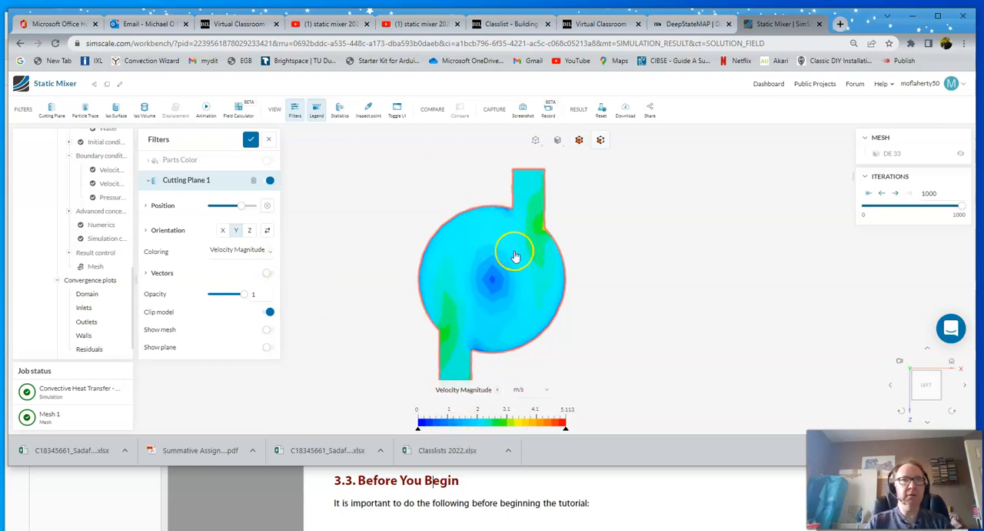
# - Color Cutting Plane 1 by Temperature, then move it down to the outlet and back up to the inlet pipes
pyautogui.click(246, 251)
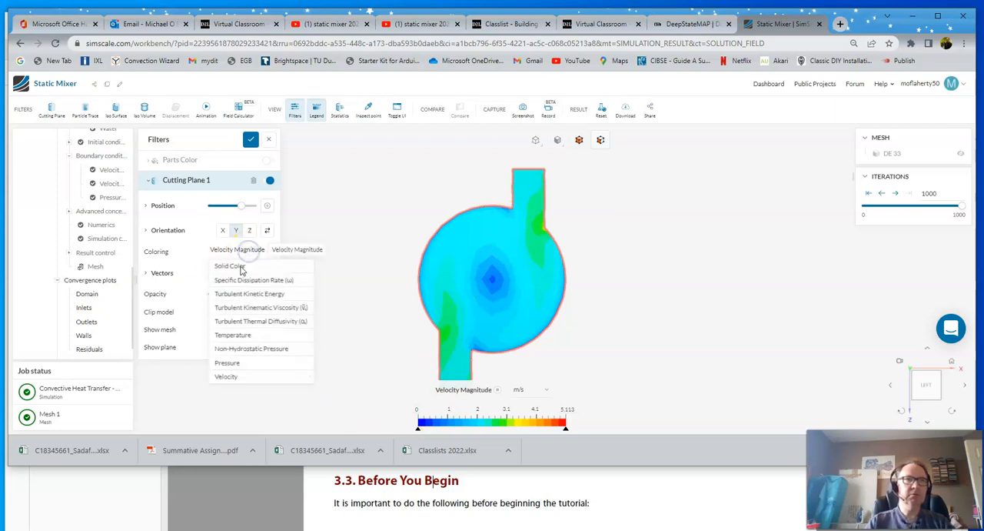
pyautogui.click(238, 337)
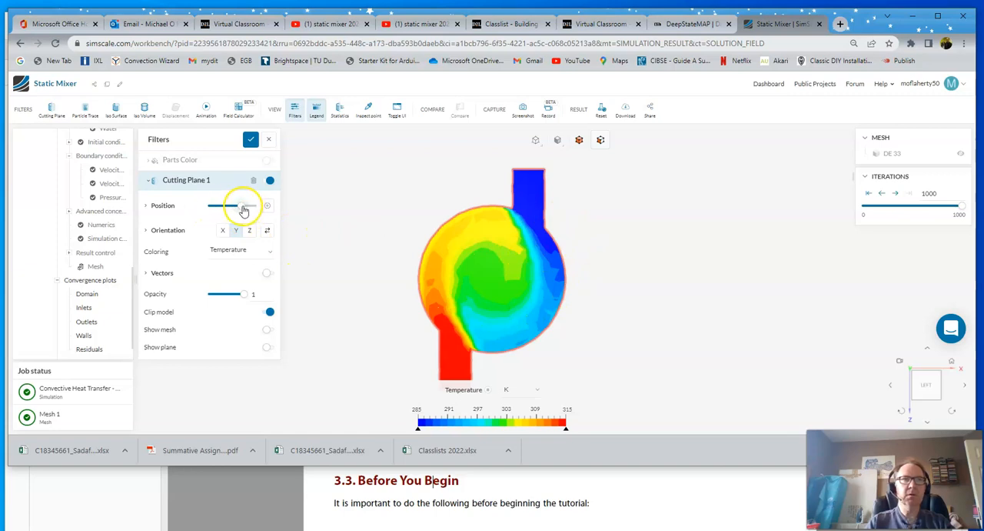
pyautogui.moveTo(241, 209); pyautogui.dragTo(217, 217)
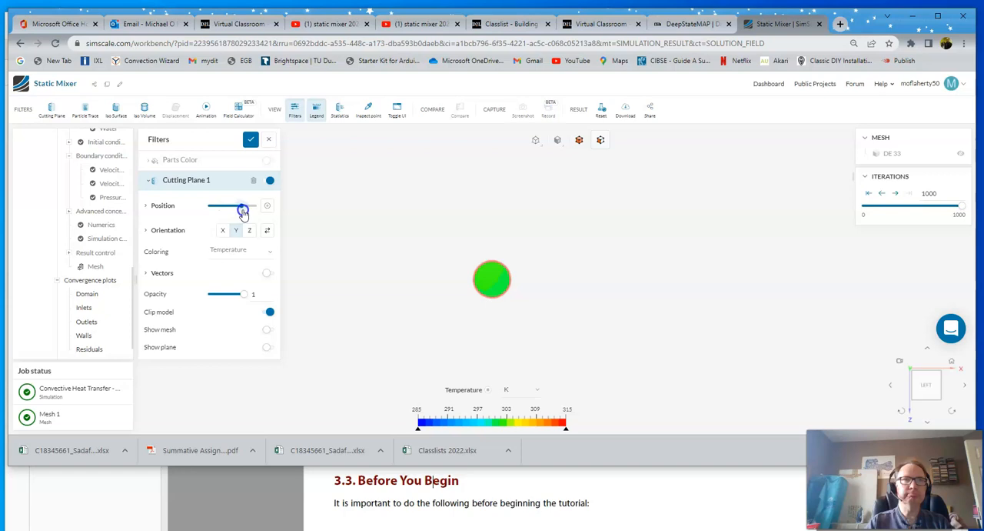
pyautogui.moveTo(243, 212); pyautogui.dragTo(243, 212)
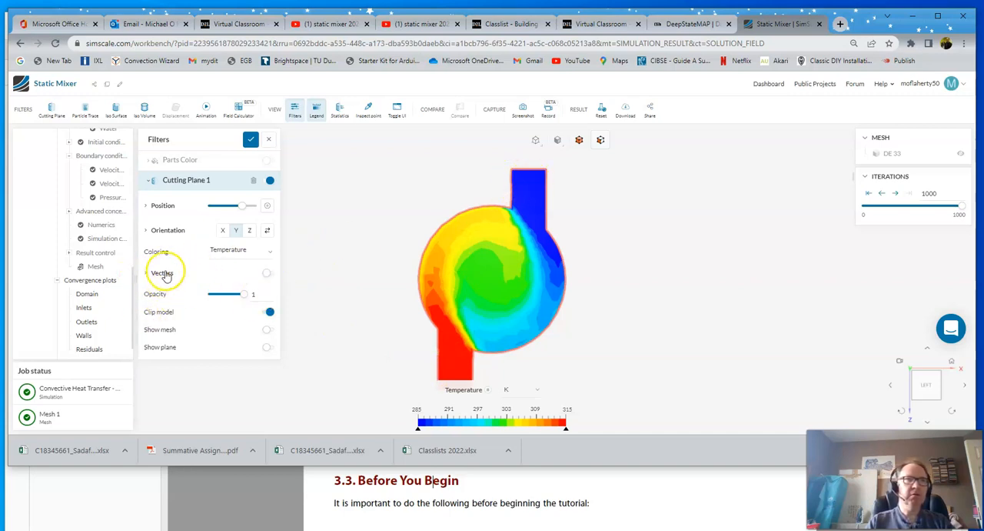
# - Turn on velocity vectors for Cutting Plane 1 and examine the flow directions from both inlets through the vessel
pyautogui.click(267, 276)
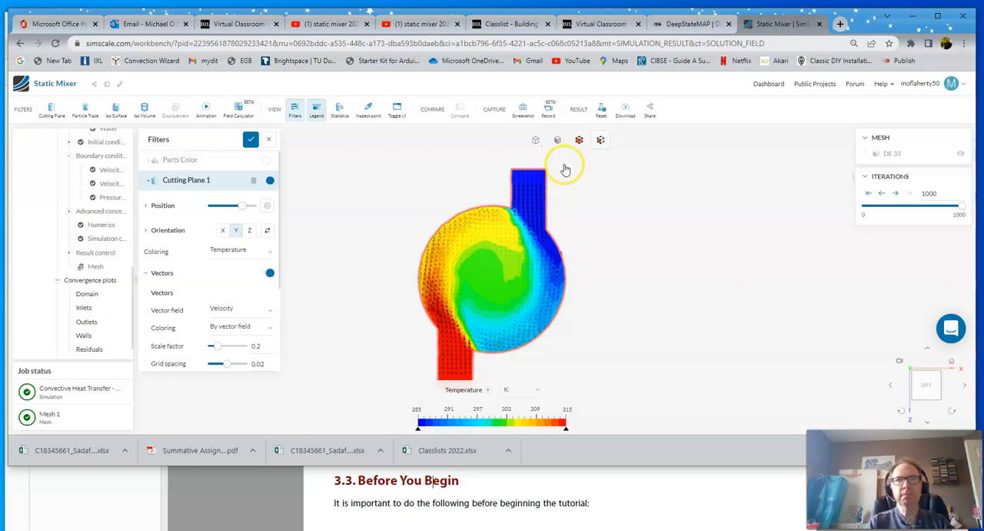
pyautogui.scroll(5, 528, 213)
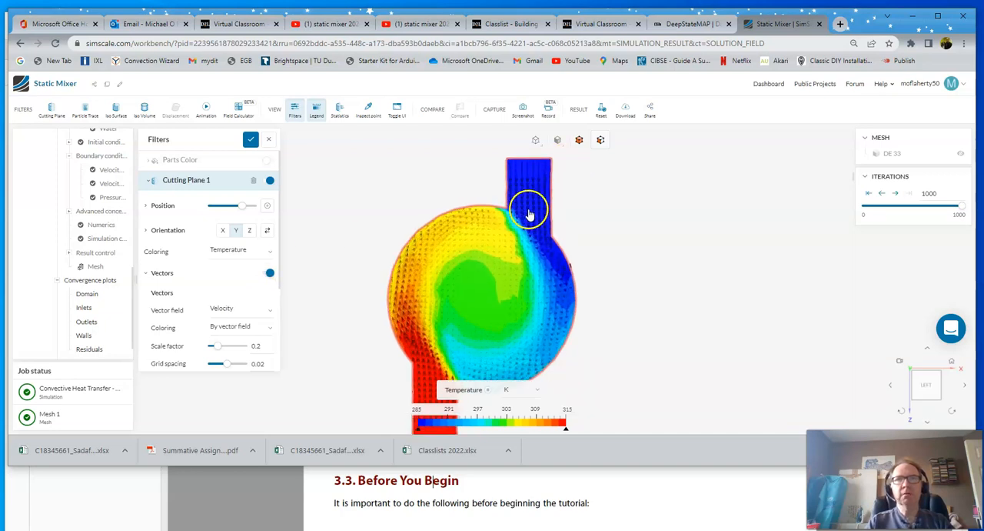
pyautogui.scroll(-2, 529, 219)
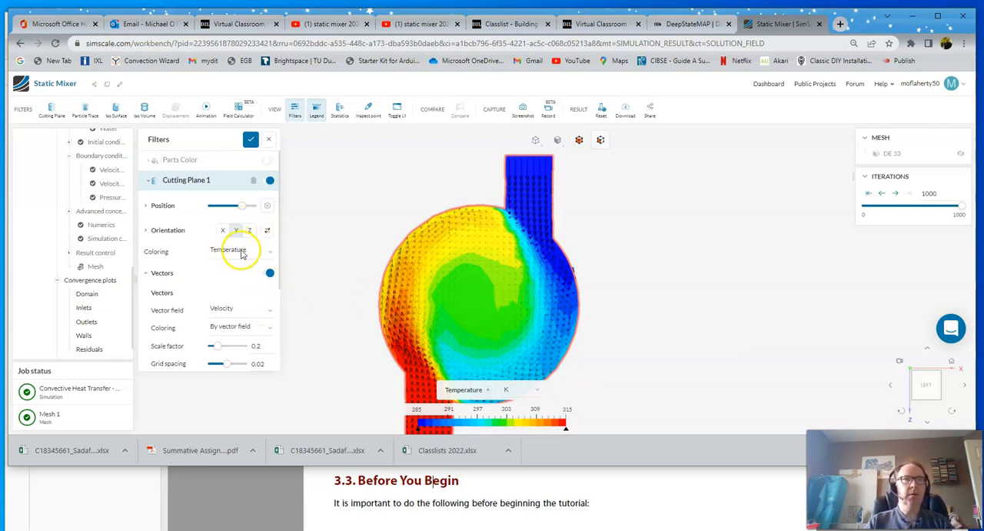
pyautogui.scroll(1, 361, 267)
pyautogui.scroll(-2, 361, 268)
pyautogui.scroll(-2, 360, 268)
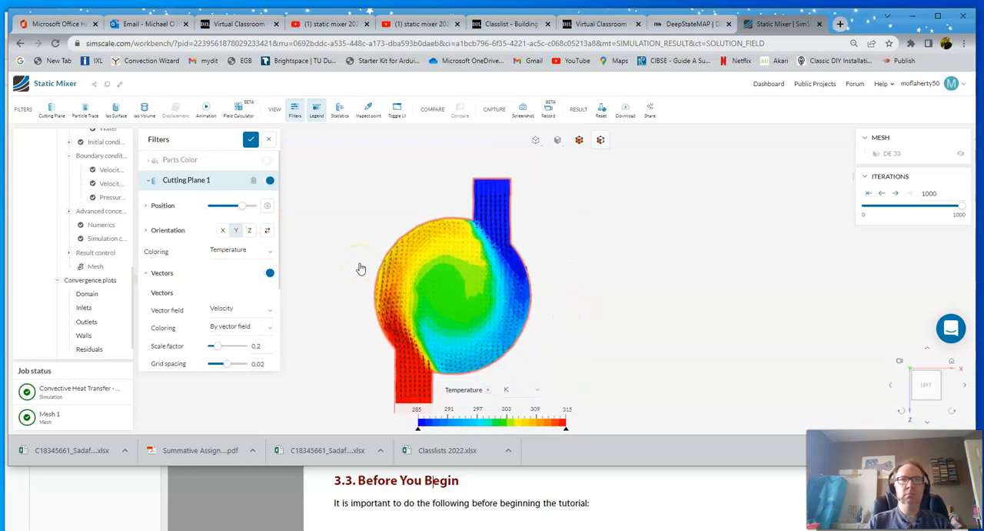
pyautogui.scroll(-2, 361, 267)
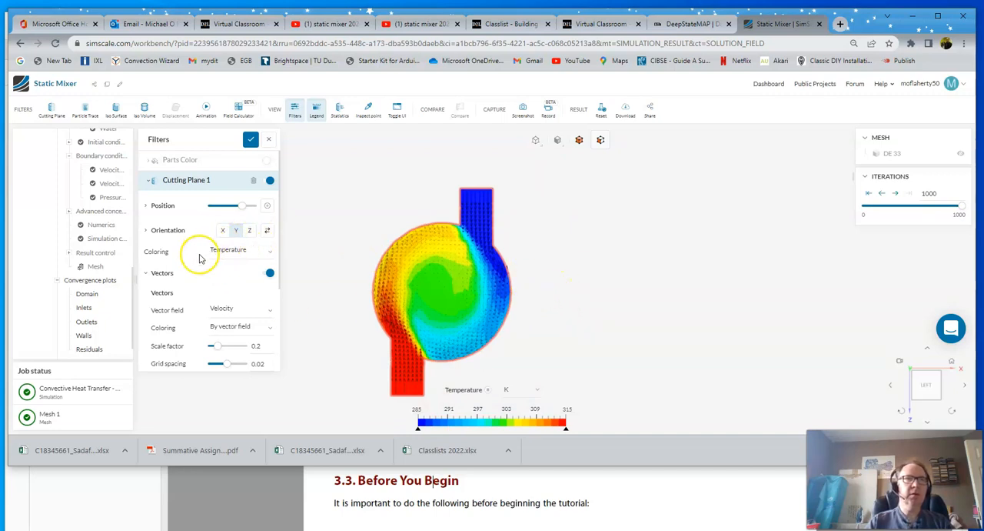
# - Move Cutting Plane 1 down through the vessel to the end of the outlet pipe
pyautogui.click(187, 183)
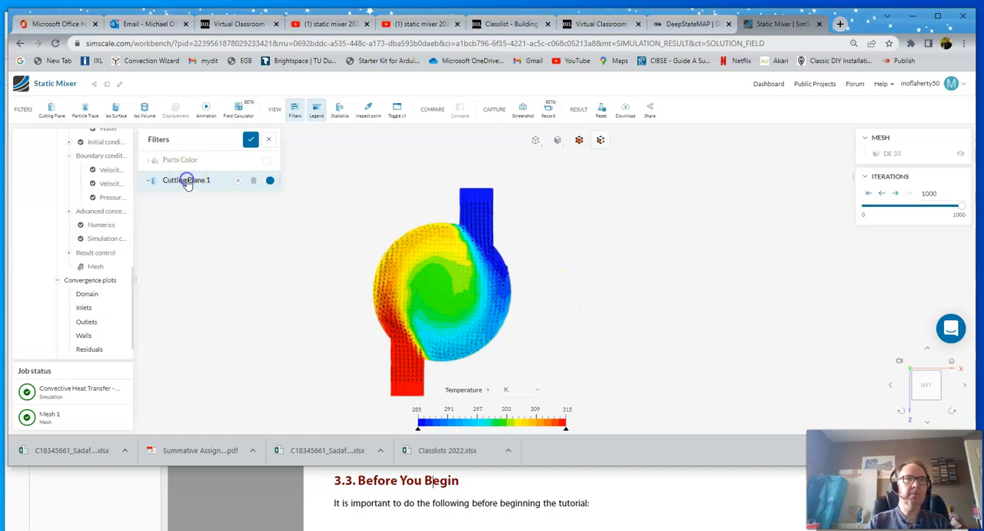
pyautogui.click(187, 182)
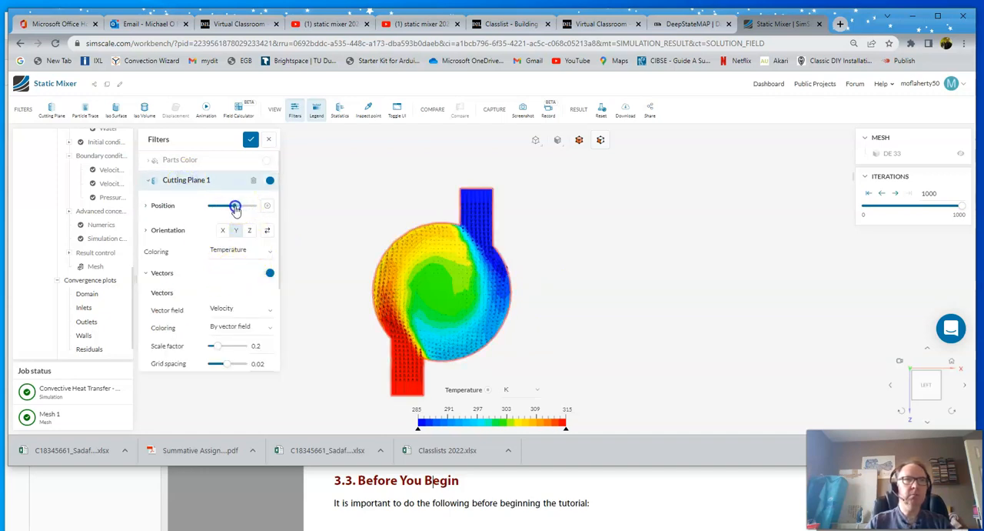
pyautogui.moveTo(235, 209); pyautogui.dragTo(233, 209)
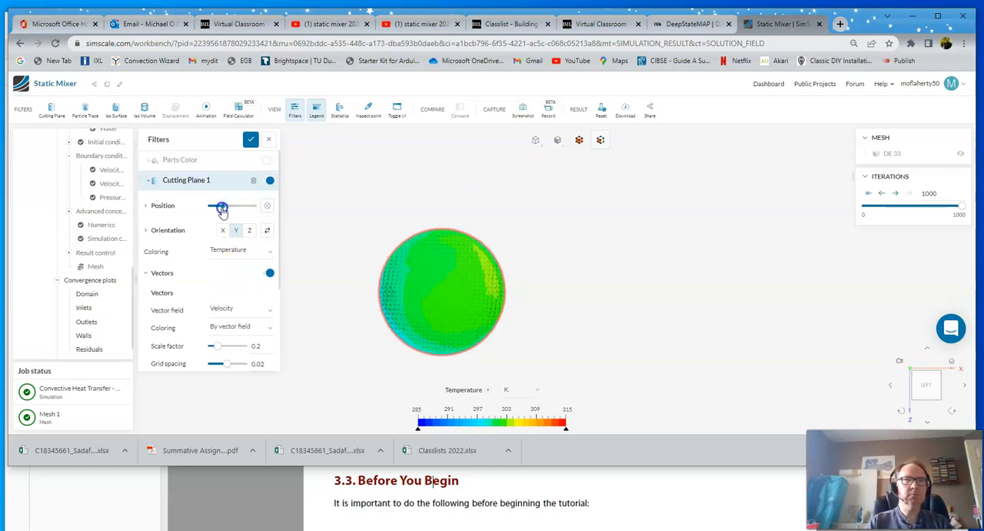
pyautogui.moveTo(214, 211); pyautogui.dragTo(208, 212)
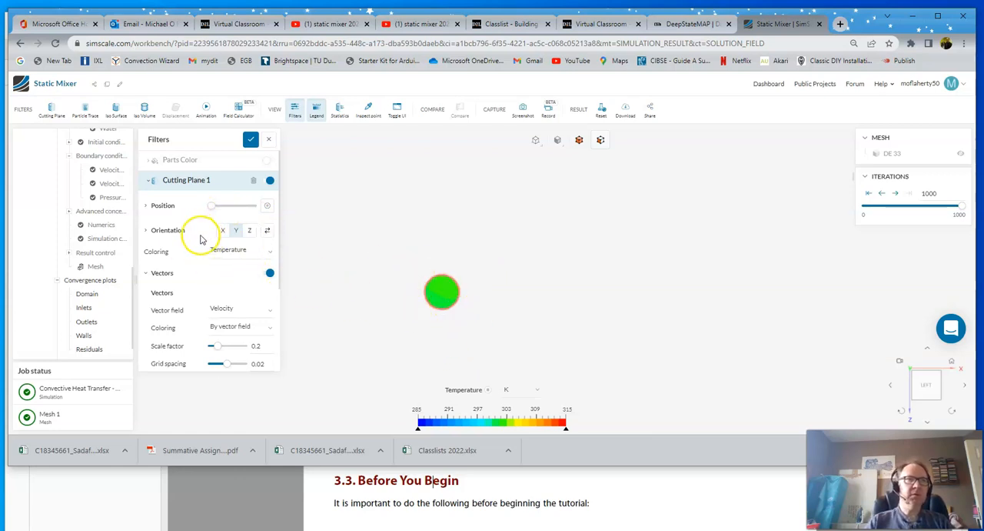
# - Display the outlet plane's statistics with its coloring set to Velocity Magnitude, then switch the coloring to Temperature
pyautogui.click(231, 250)
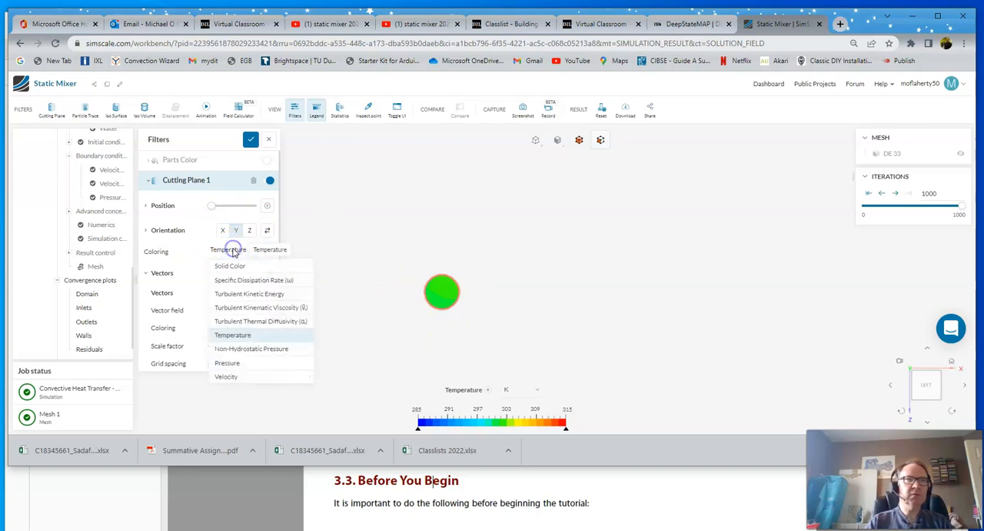
pyautogui.moveTo(231, 377)
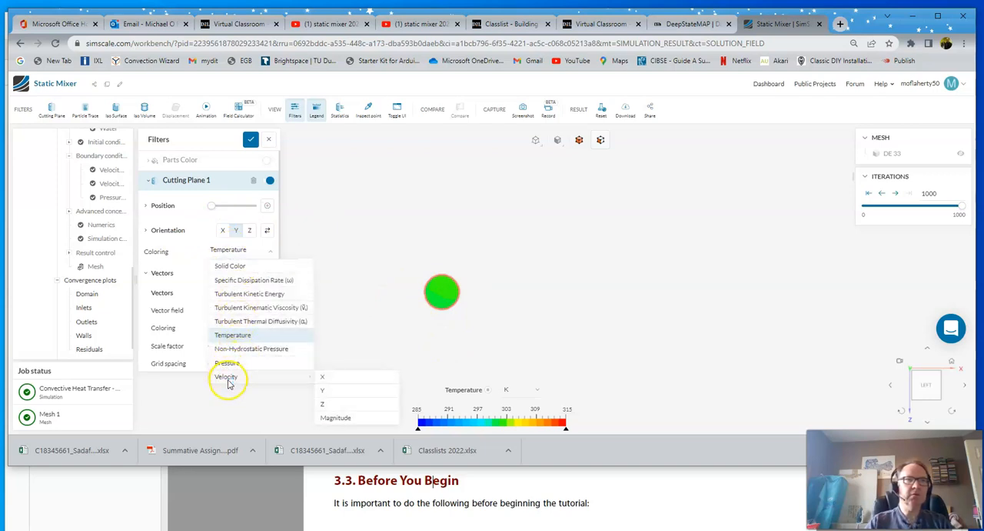
pyautogui.click(333, 418)
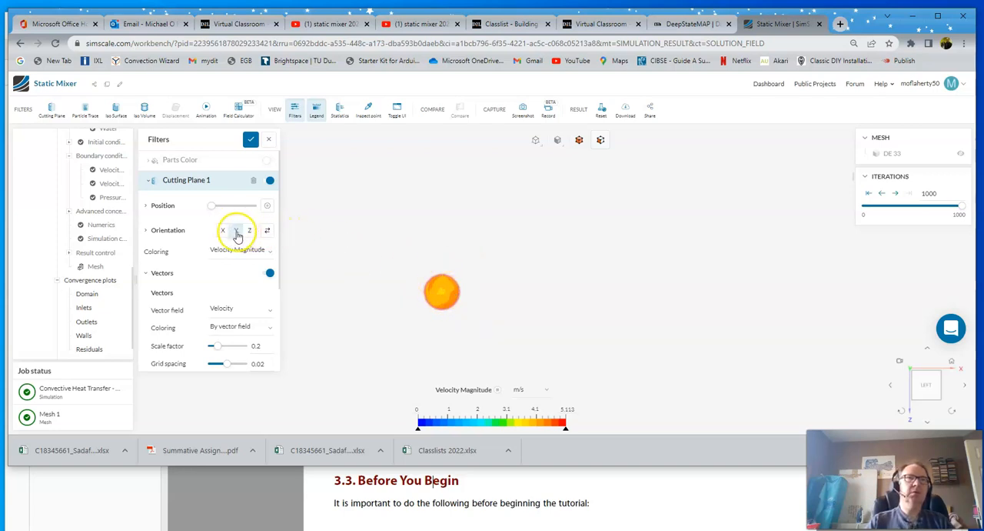
pyautogui.click(339, 112)
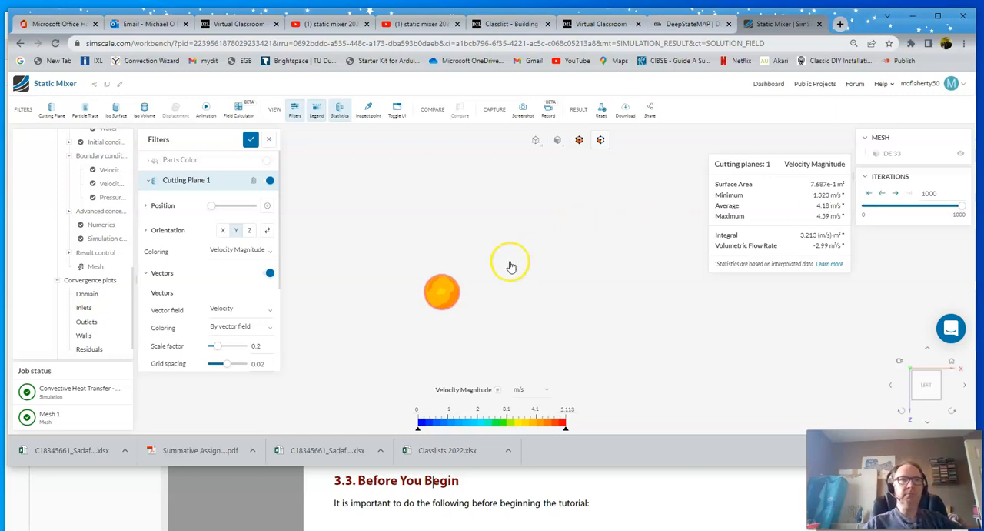
pyautogui.click(245, 249)
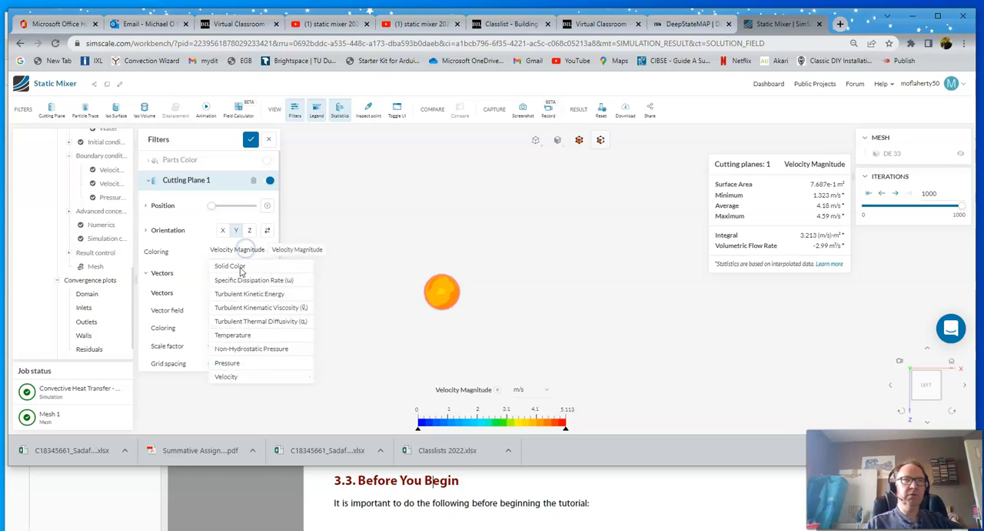
pyautogui.click(233, 335)
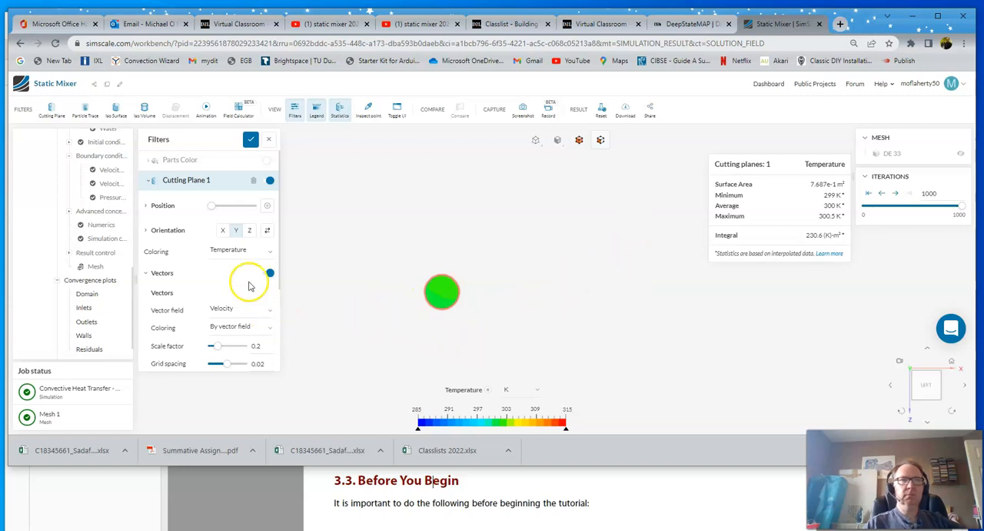
# - Set Cutting Plane 1's orientation to Z and turn the view to face the vertical section through the mixer
pyautogui.moveTo(512, 326); pyautogui.dragTo(510, 218)
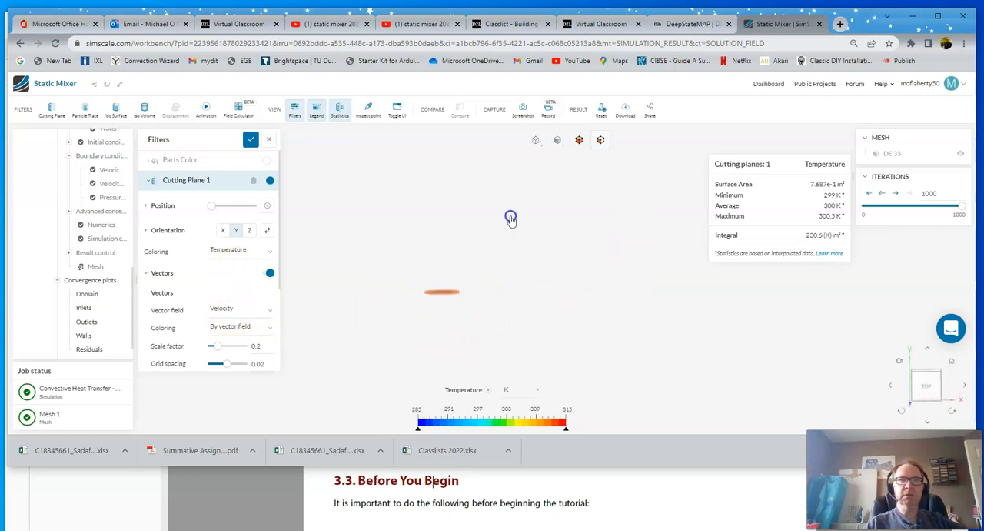
pyautogui.click(249, 230)
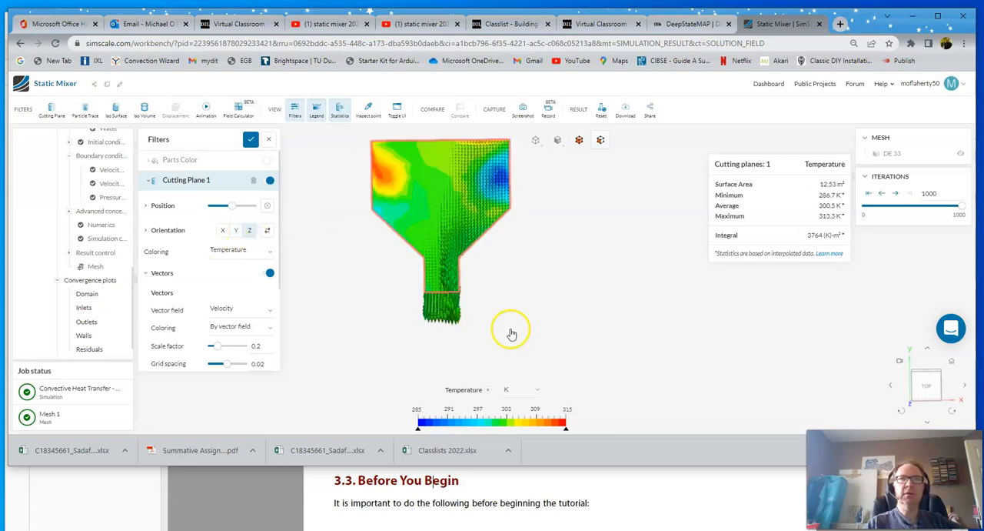
pyautogui.moveTo(542, 282); pyautogui.dragTo(554, 279)
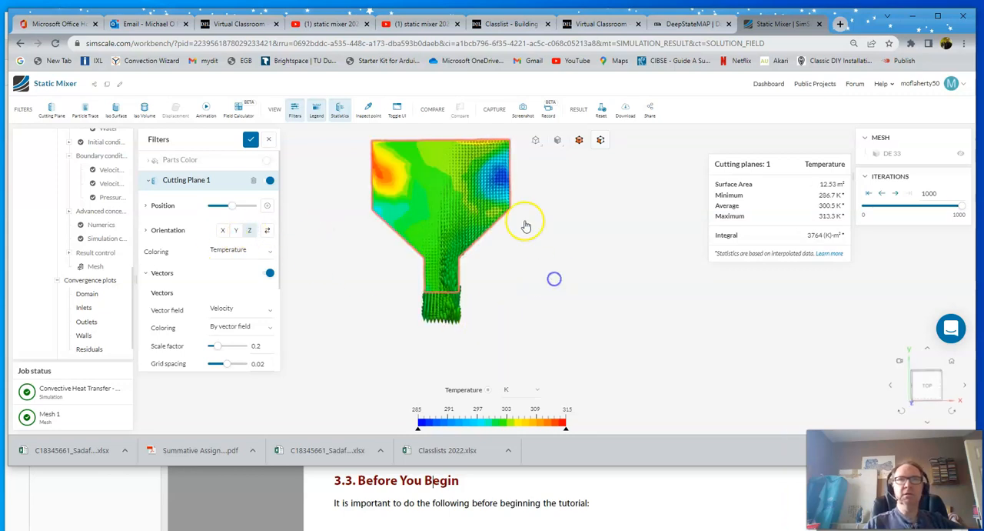